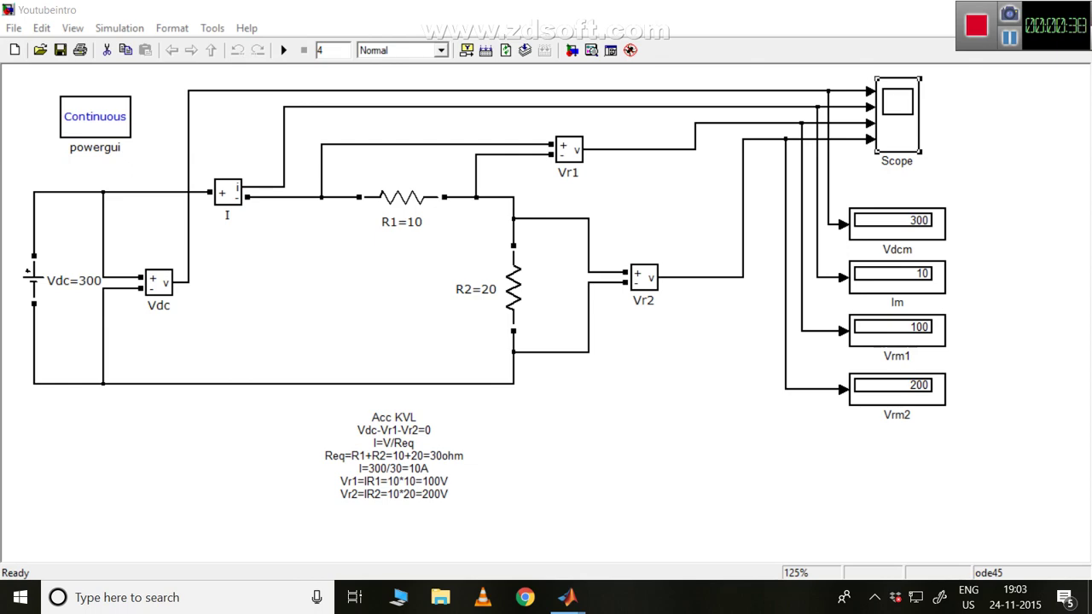
Inspect the four waveforms in the Scope, minimize its window, and run the simulation
double_click(897, 115)
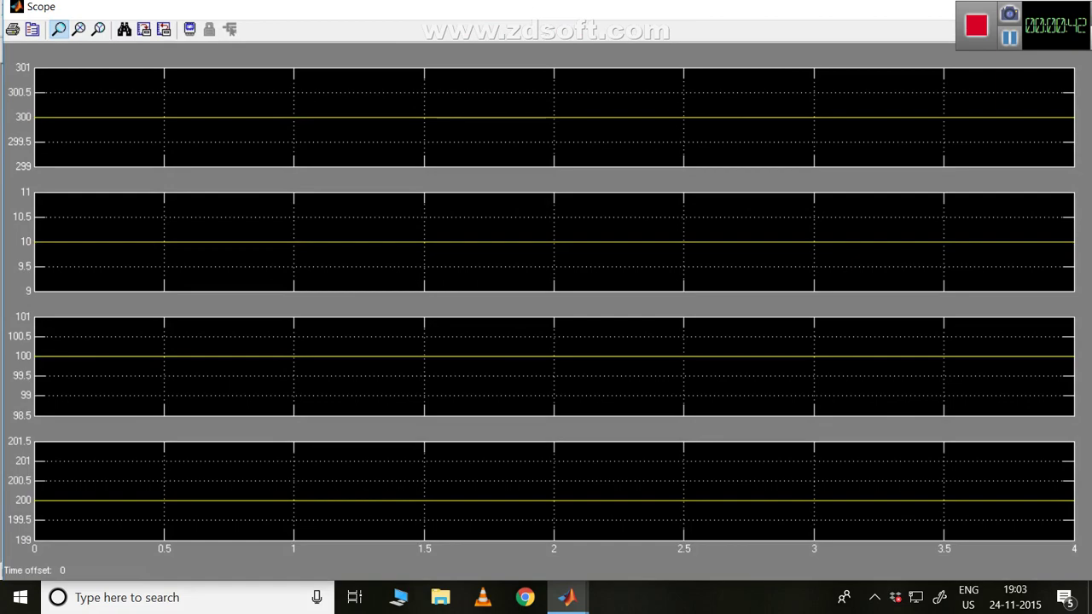
double_click(713, 9)
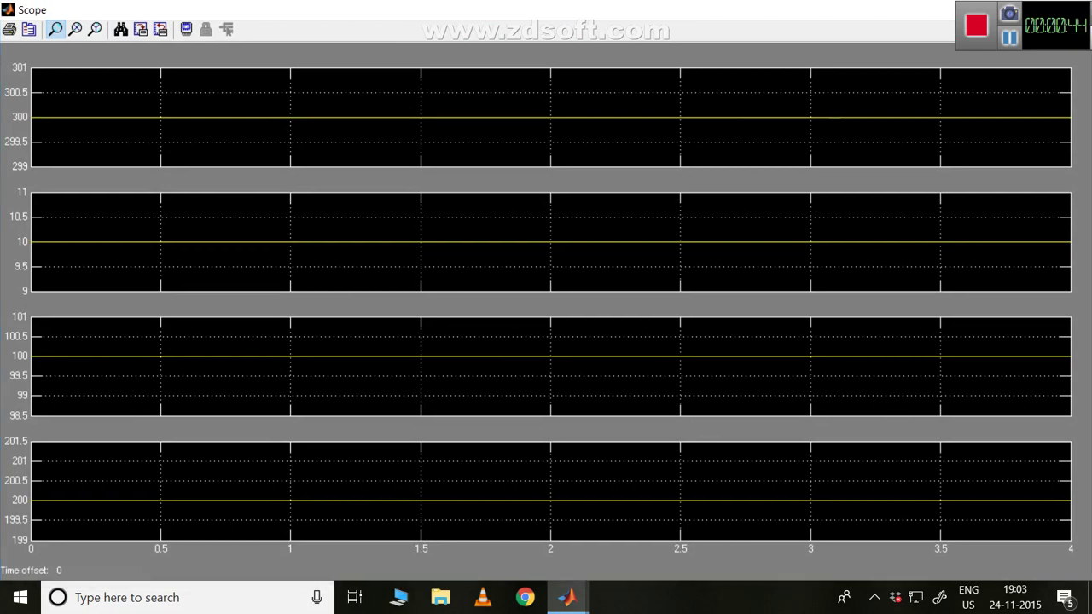
left_click_drag(712, 8, 547, 200)
left_click(828, 198)
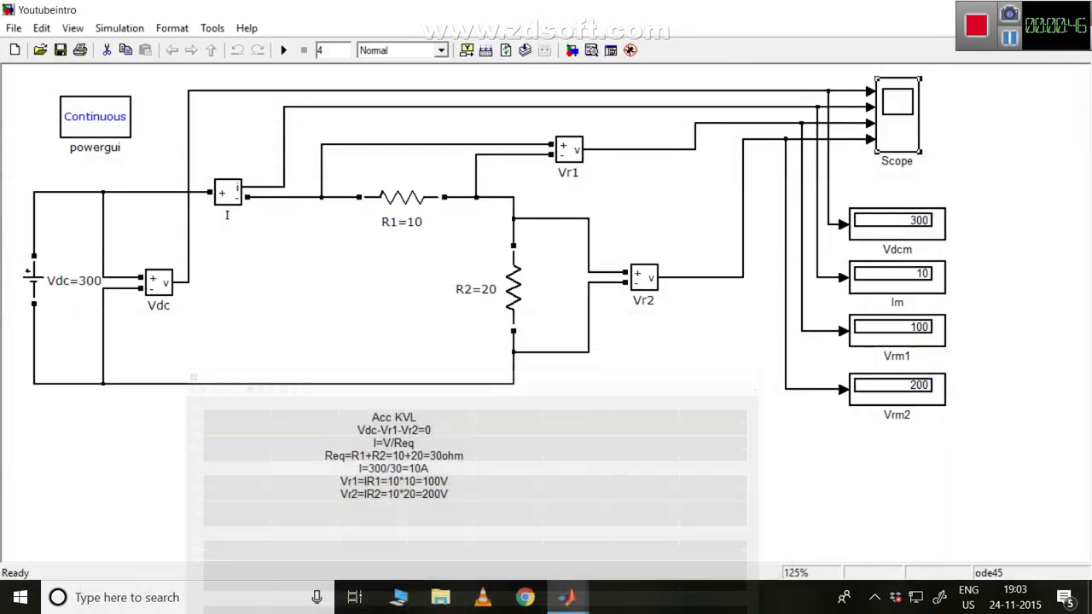
left_click(284, 50)
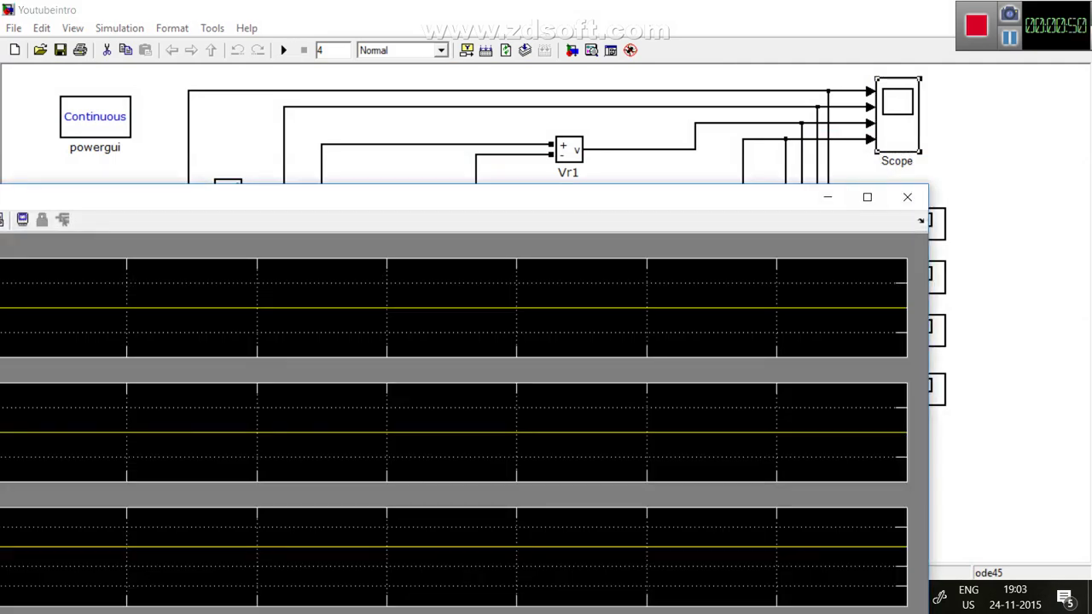
Apply the Scope's data history settings, with data saved to the workspace as variable DC in Structure with time format
left_click(867, 197)
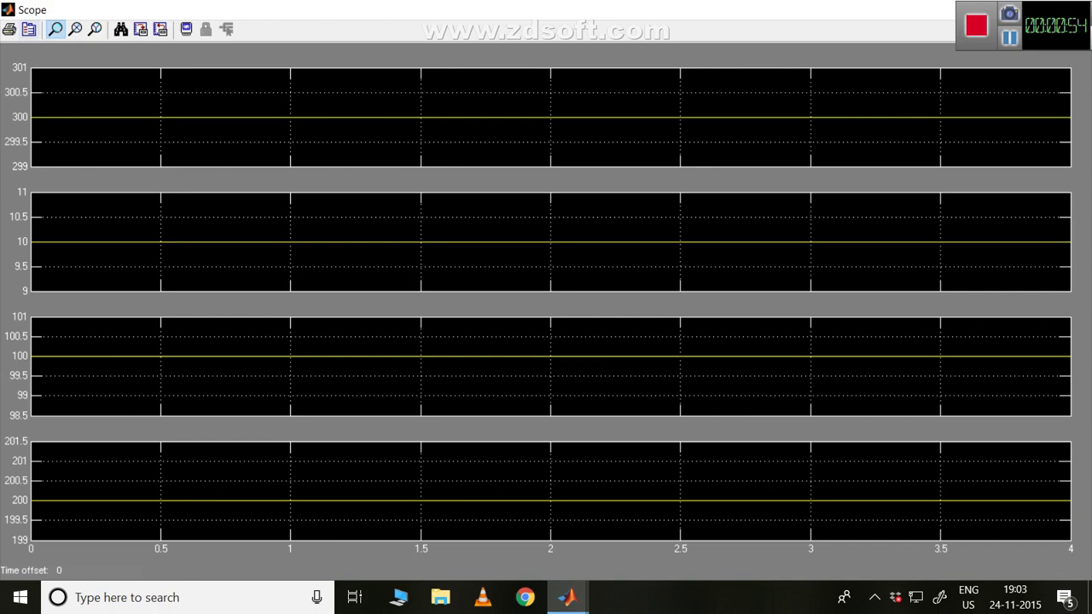
left_click(29, 29)
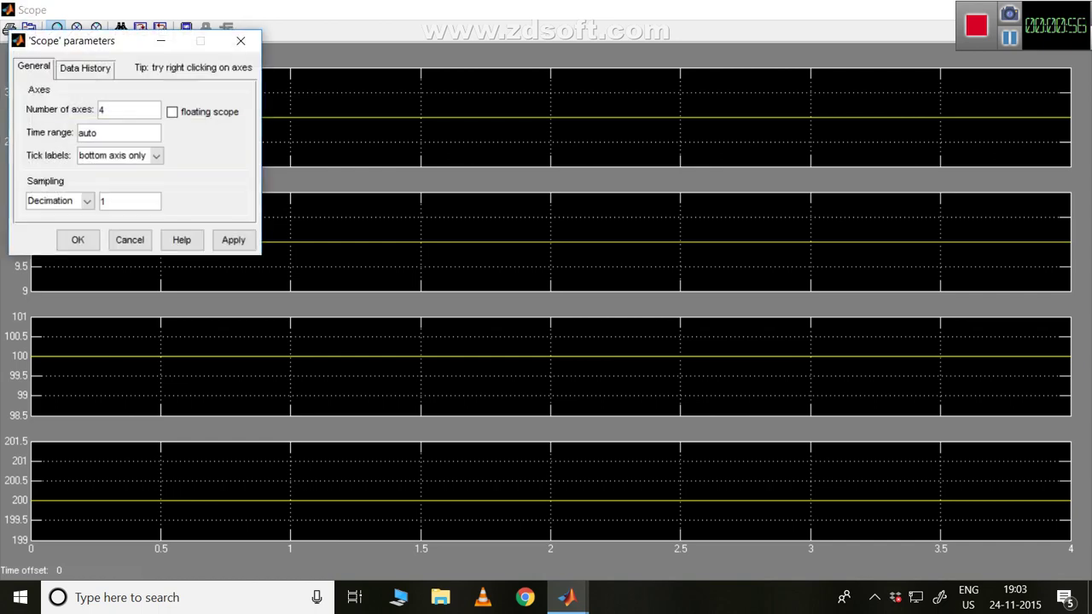
left_click(85, 68)
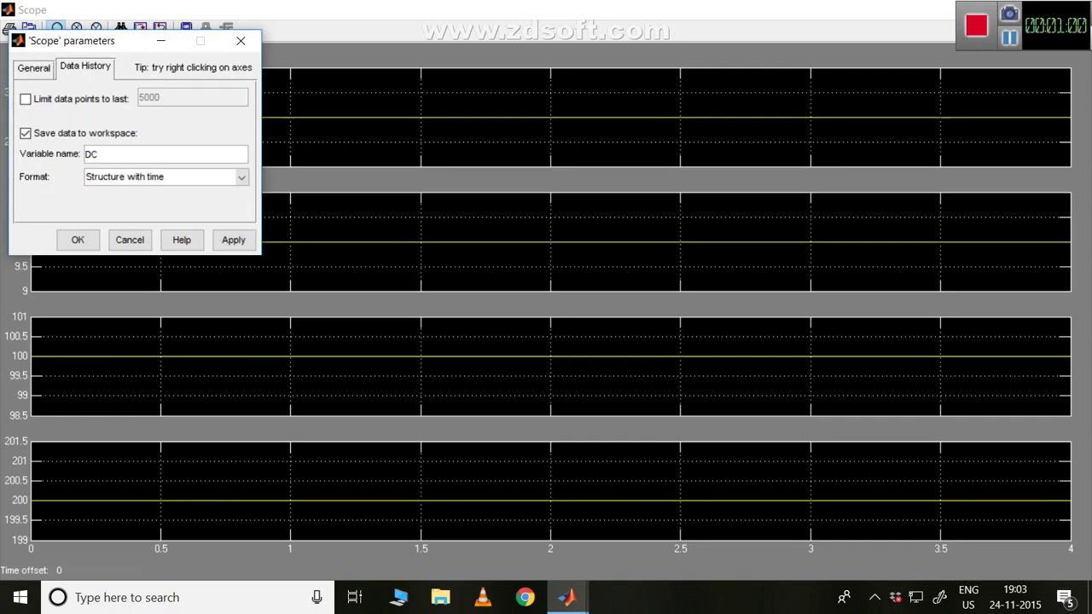
left_click(92, 155)
left_click(99, 154)
left_click(234, 241)
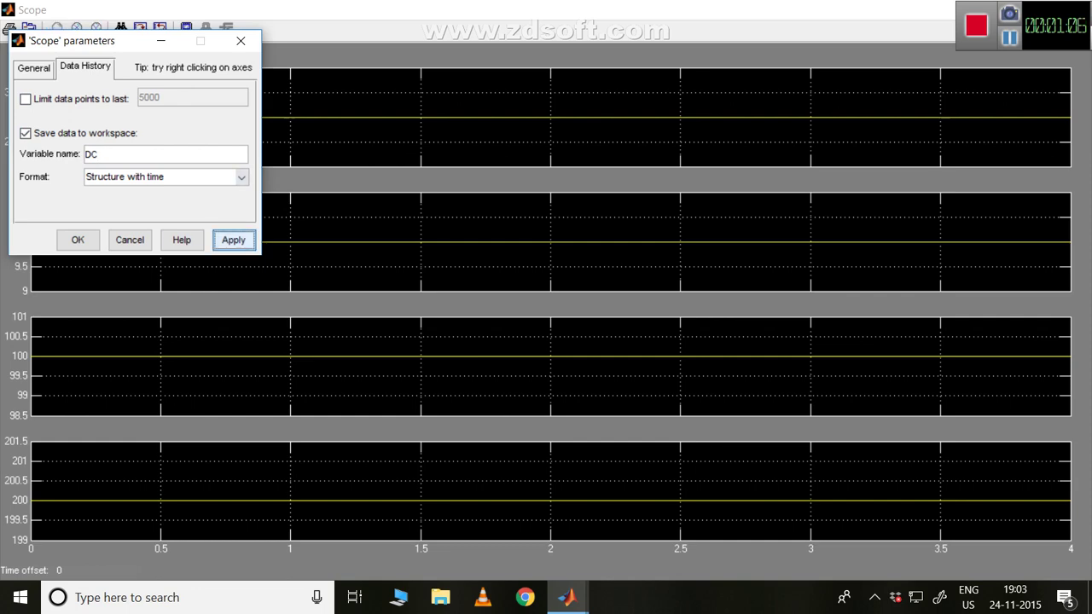
left_click(77, 239)
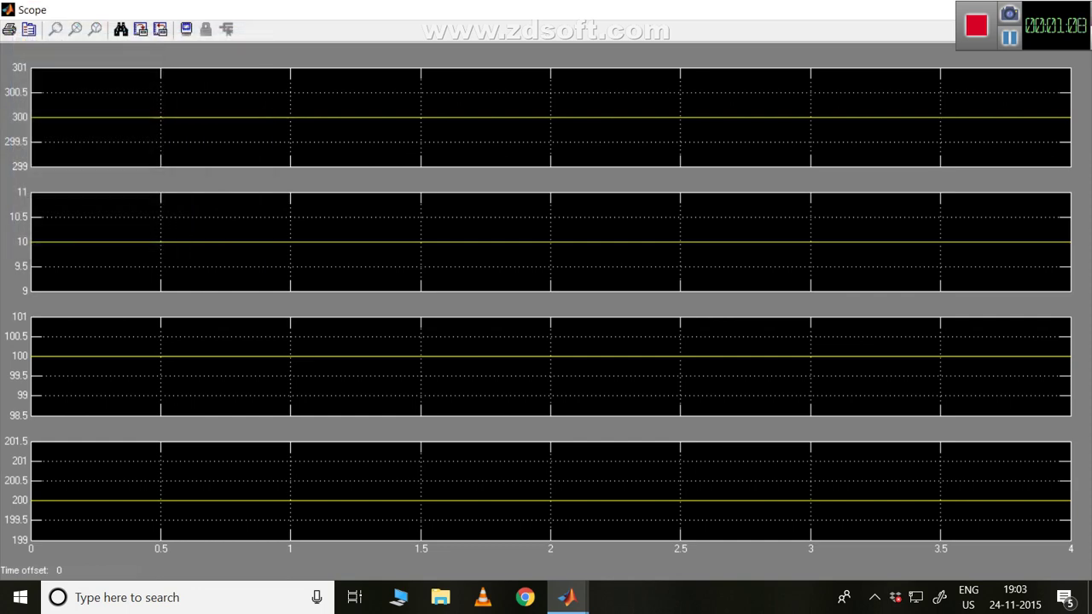
Close the Scope window and rerun the Youtubeintro simulation
left_click_drag(595, 14, 438, 165)
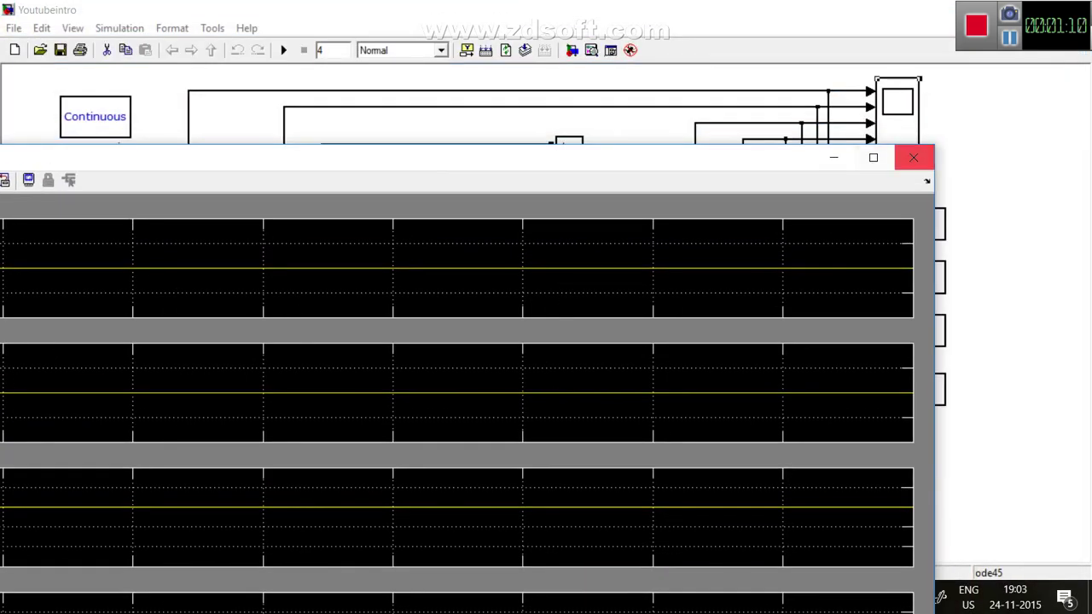
left_click(913, 157)
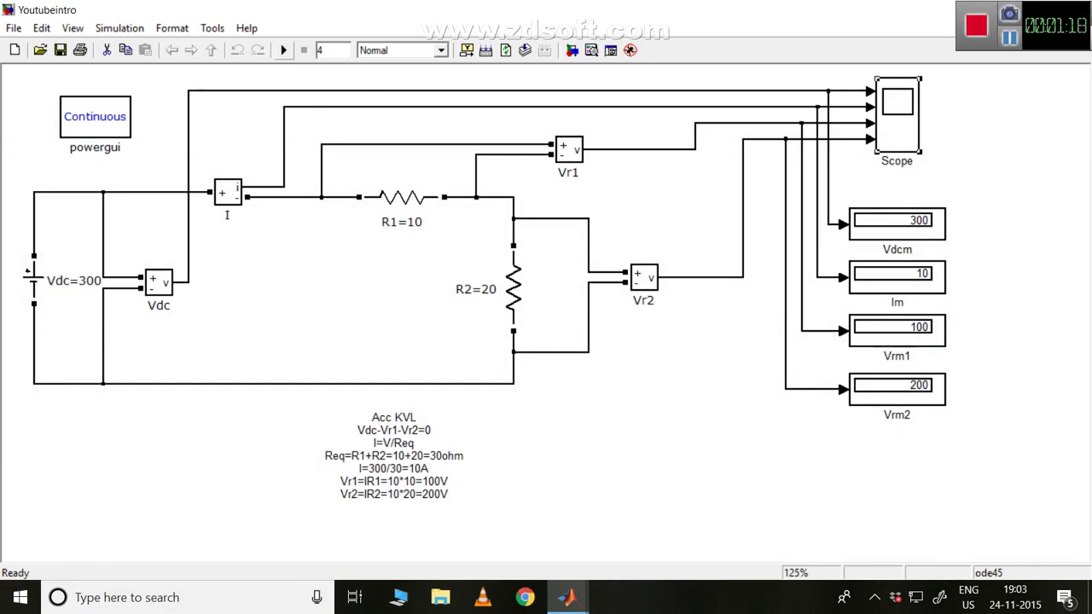
left_click(284, 50)
left_click(683, 444)
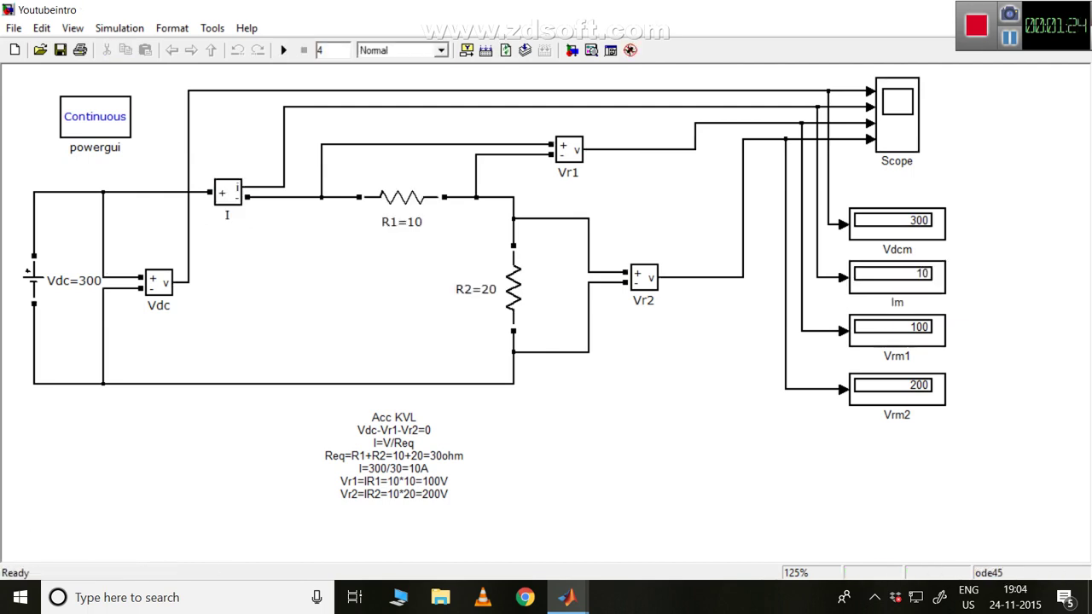
Switch to the MATLAB command window, plot the saved scope data with simplot(DC), and maximize the resulting figure
mouse_move(567, 597)
left_click(474, 520)
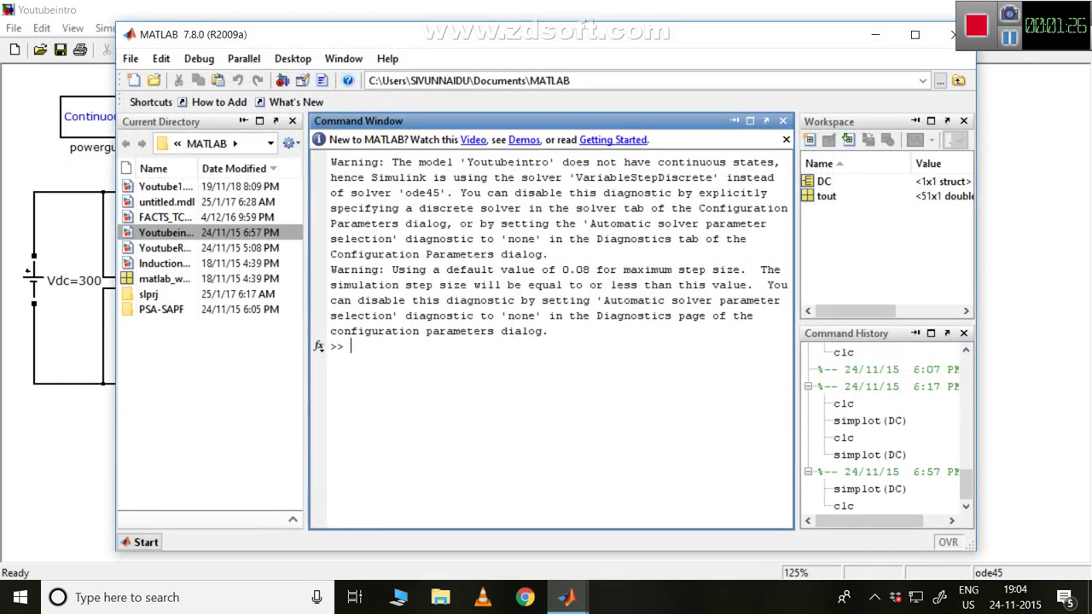
type("simplot(DC)")
key("Return")
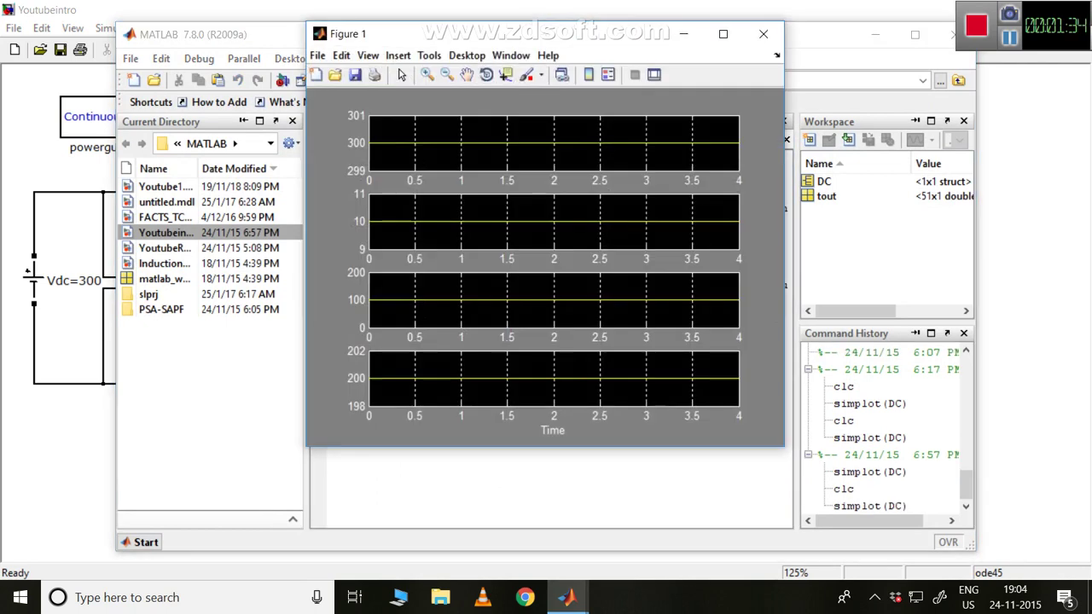
left_click(723, 33)
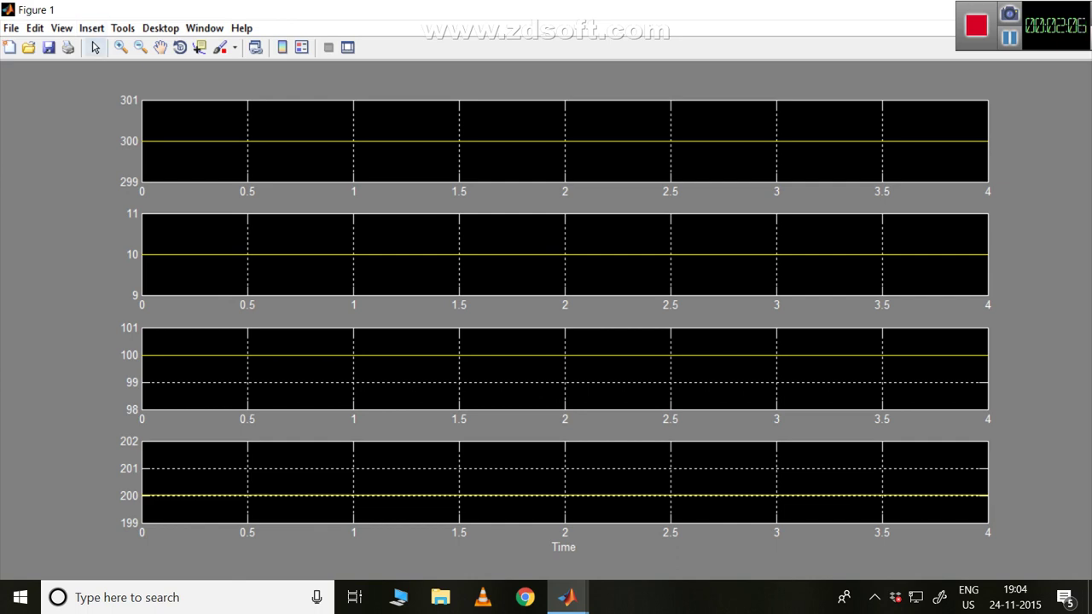
Enable plot editing, open the figure's property editor, and set the figure color to white
left_click(96, 48)
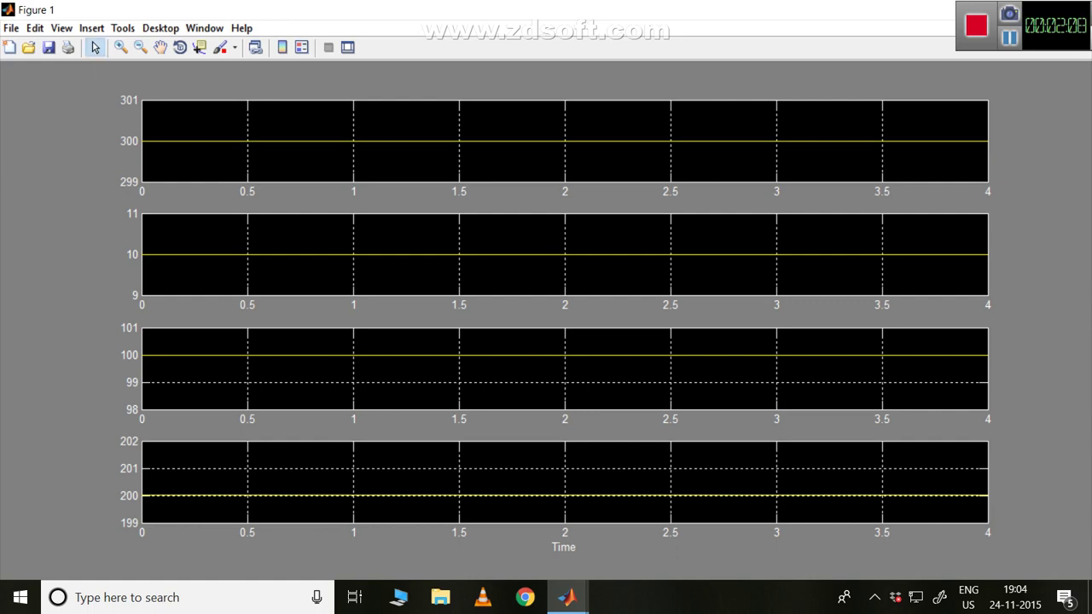
double_click(545, 59)
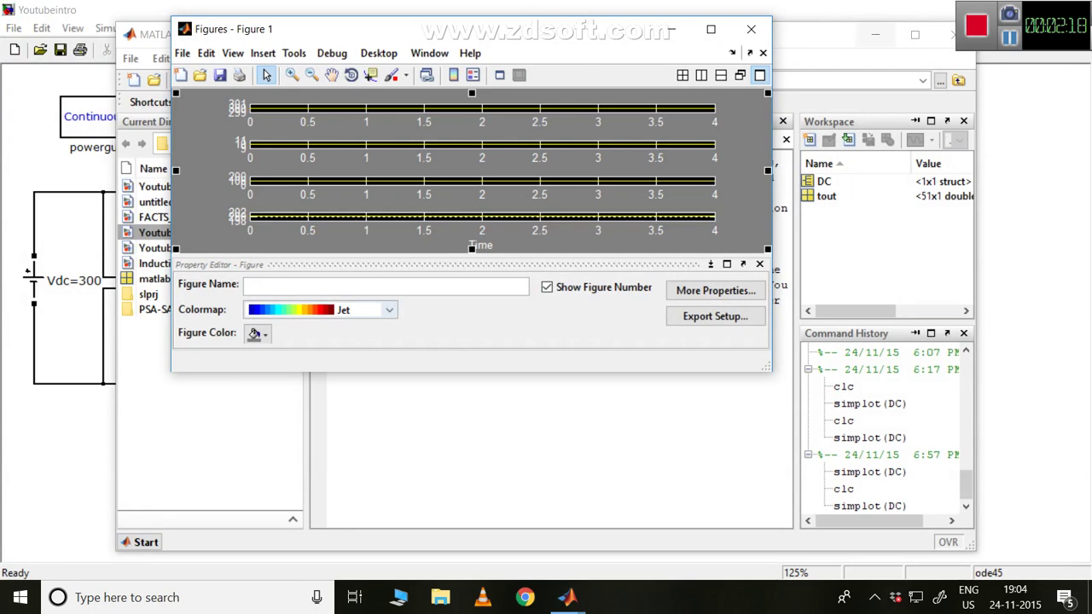
left_click(711, 29)
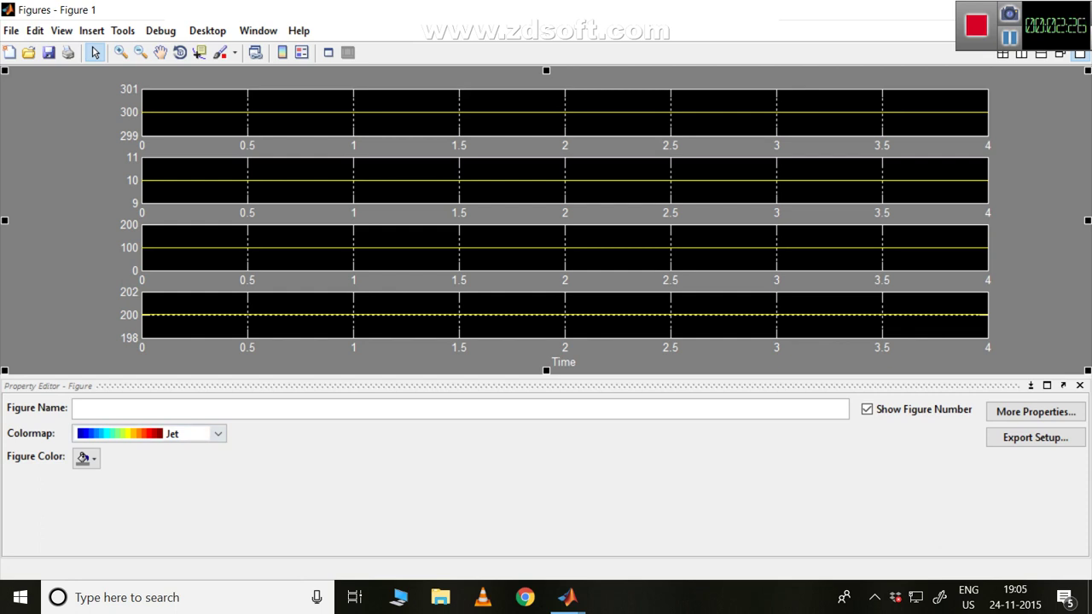
left_click(86, 459)
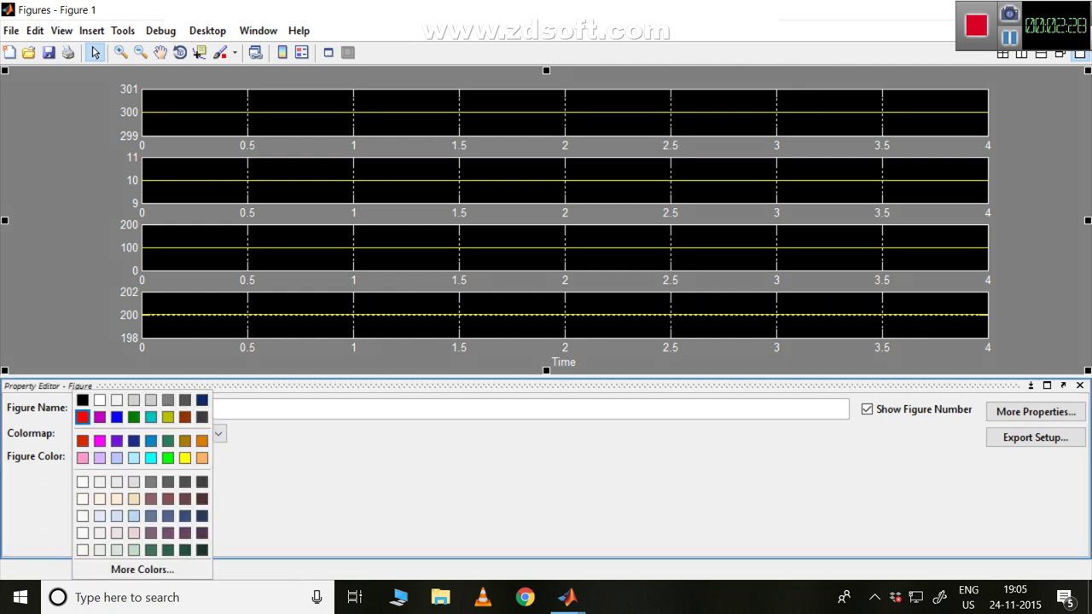
left_click(100, 400)
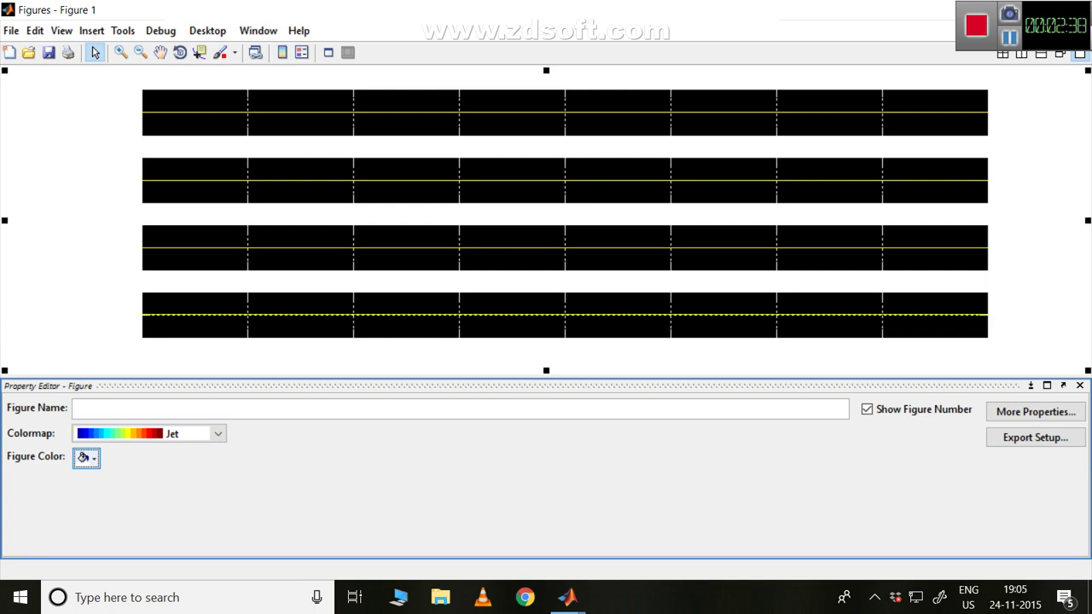
Select all four subplots together and set their axes background color to white
left_click(512, 327)
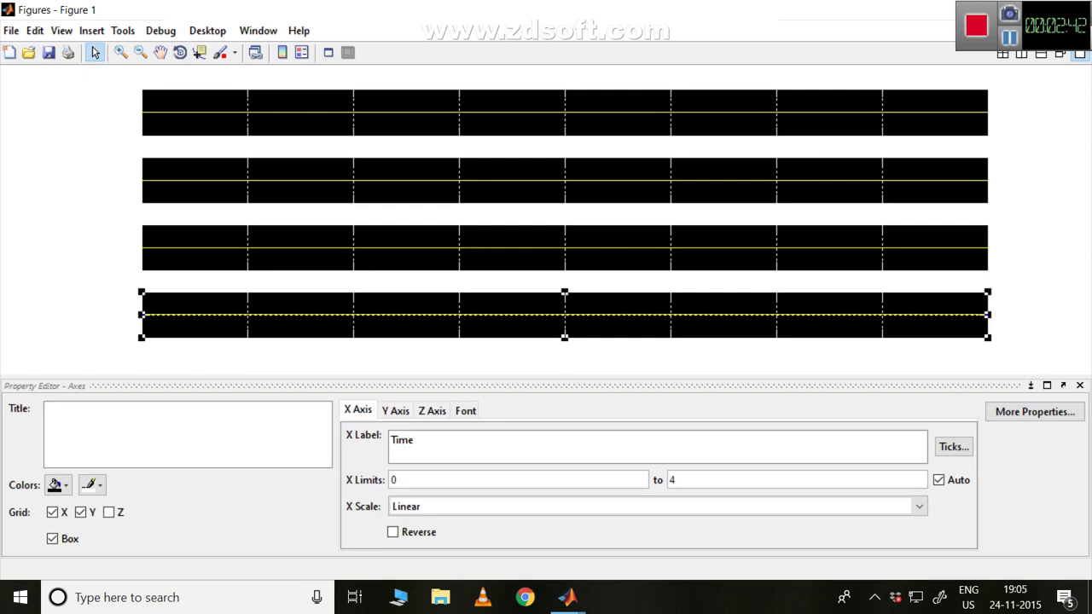
left_click(512, 259, "shift")
left_click(512, 192, "shift")
left_click(512, 125, "shift")
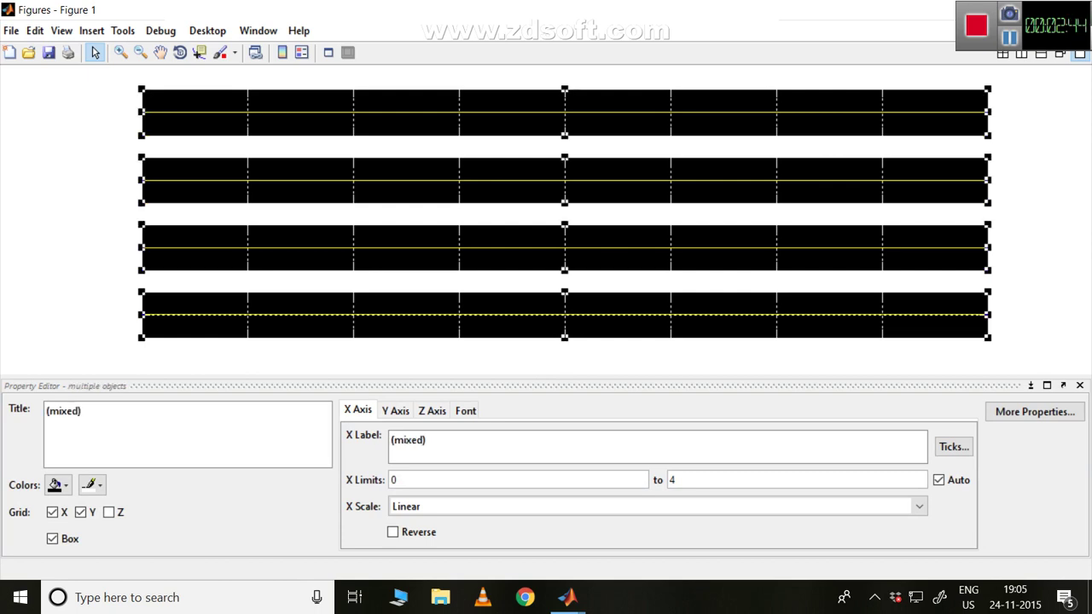
left_click(58, 485)
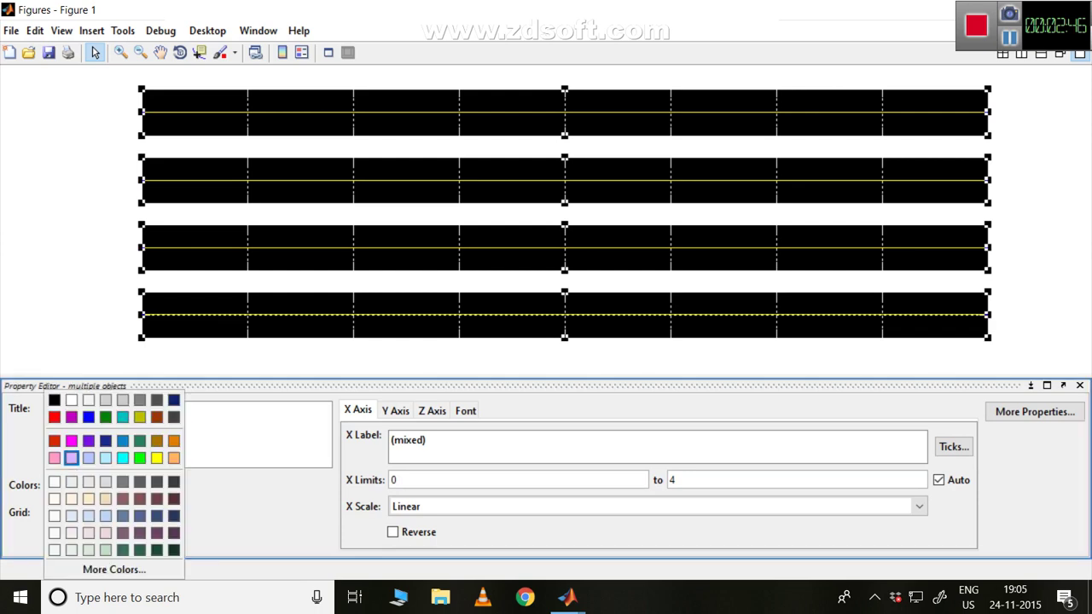
left_click(71, 400)
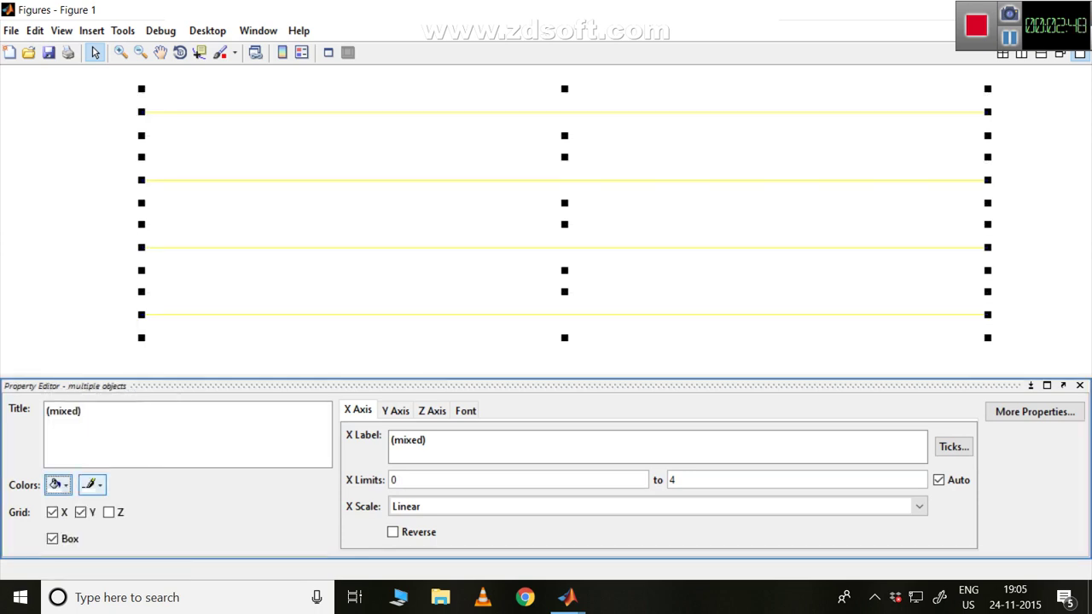
Set the axis line and label color of all four subplots to black, and deselect them
left_click(58, 485)
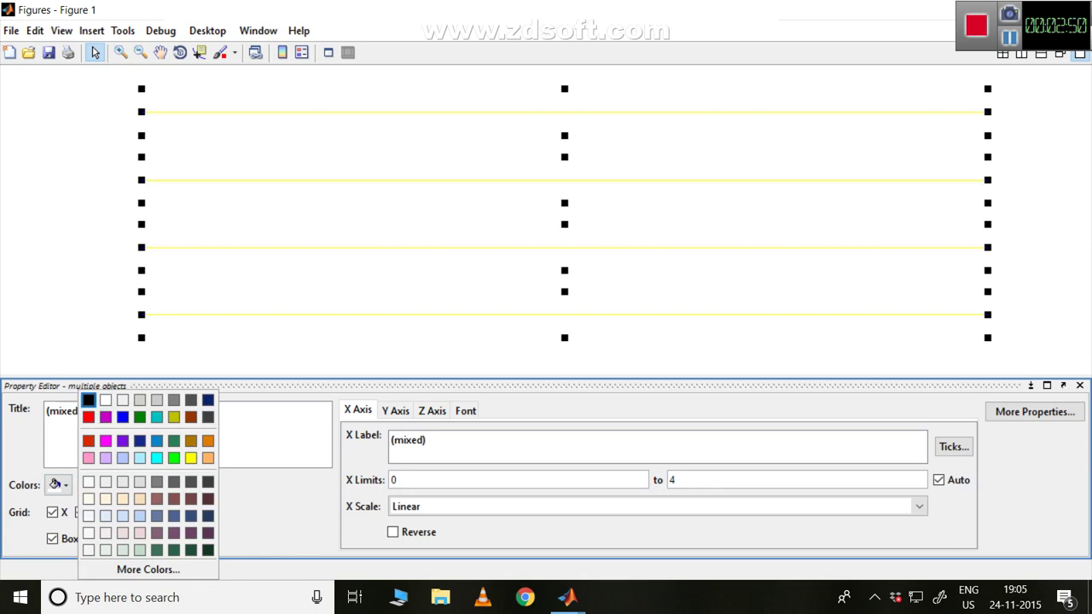
left_click(88, 399)
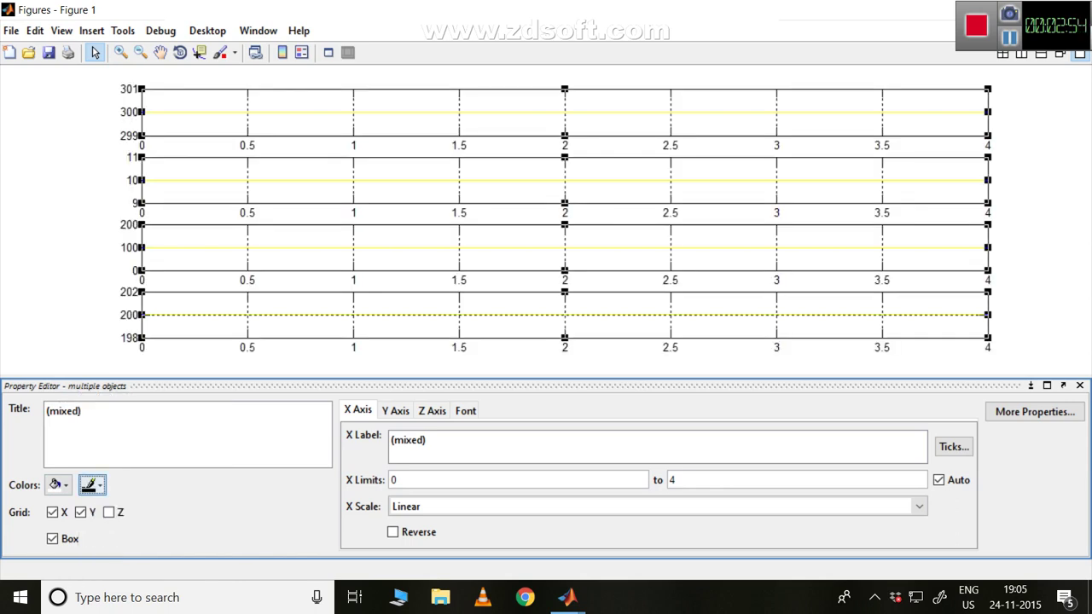
left_click(70, 282)
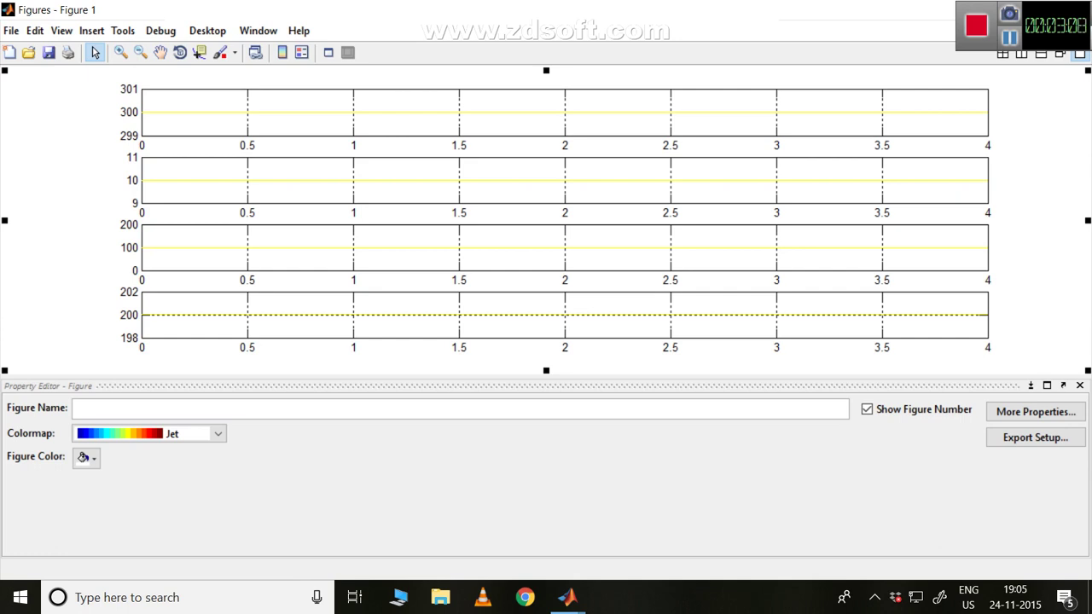
Format the first subplot's line with a width of 3.0 and red color
left_click(546, 112)
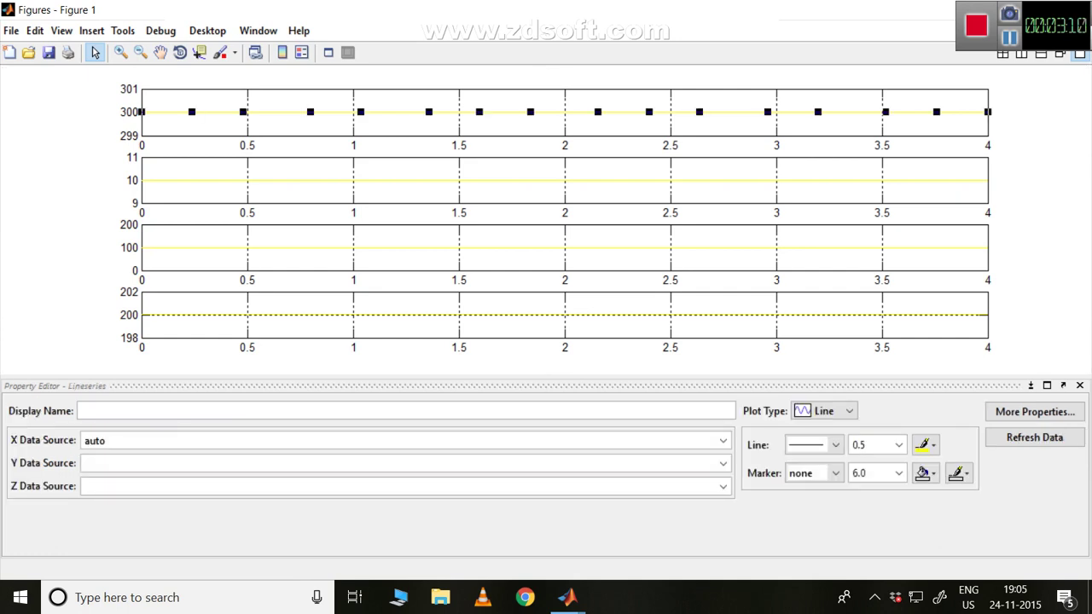
left_click(898, 444)
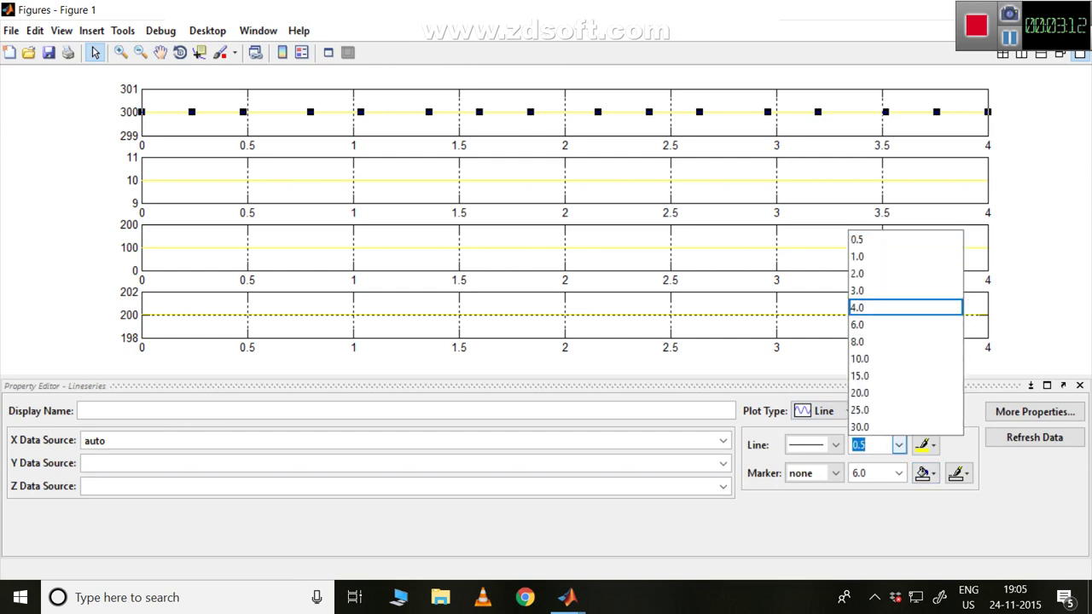
left_click(857, 290)
left_click(924, 444)
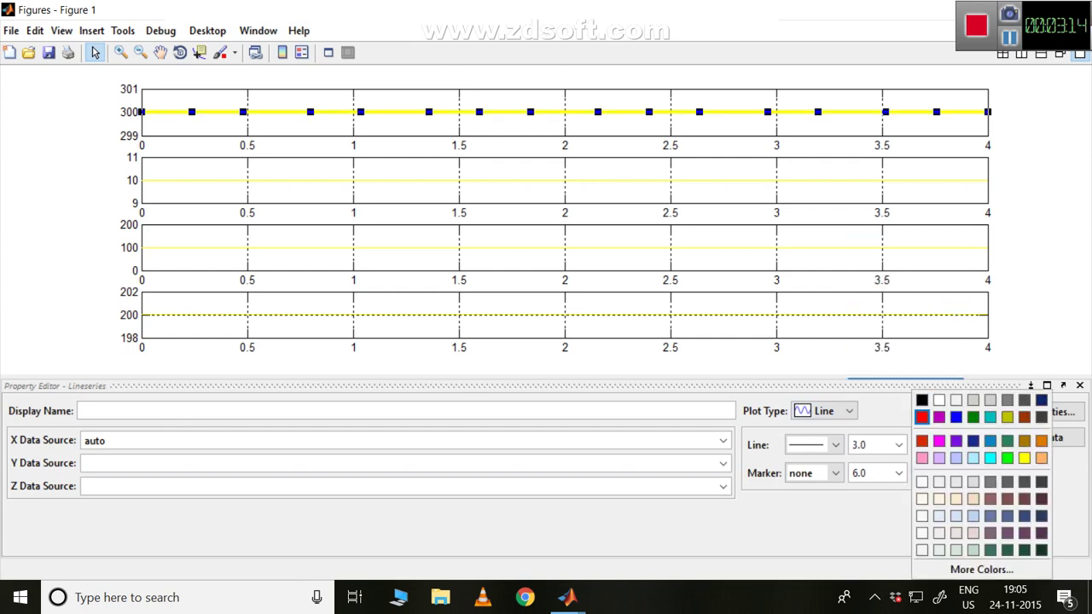
left_click(922, 417)
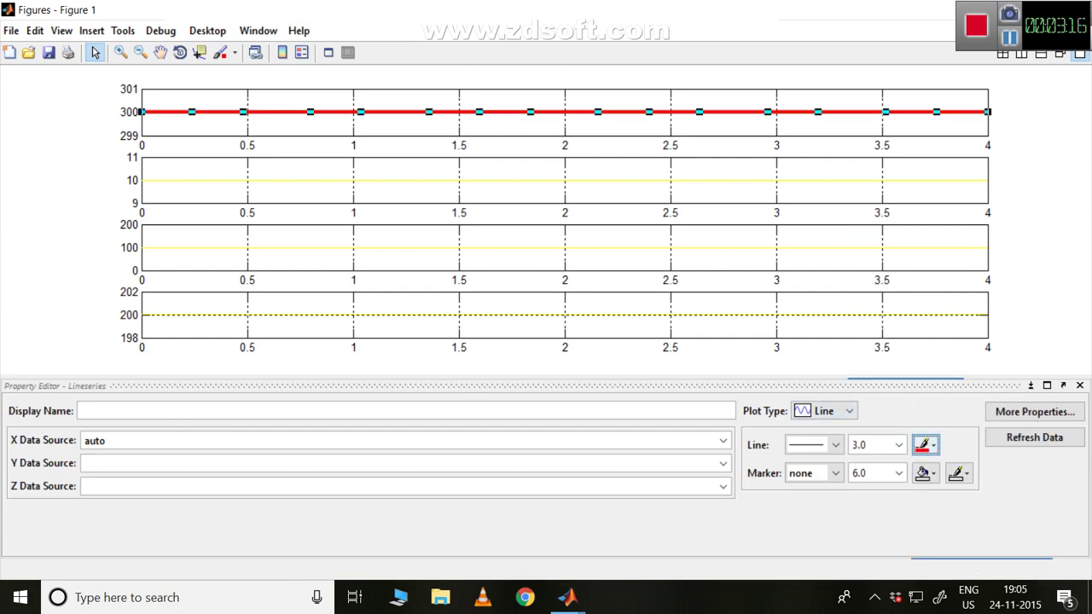
Format the second subplot's line with a width of 3.0 and green color
left_click(853, 180)
left_click(898, 445)
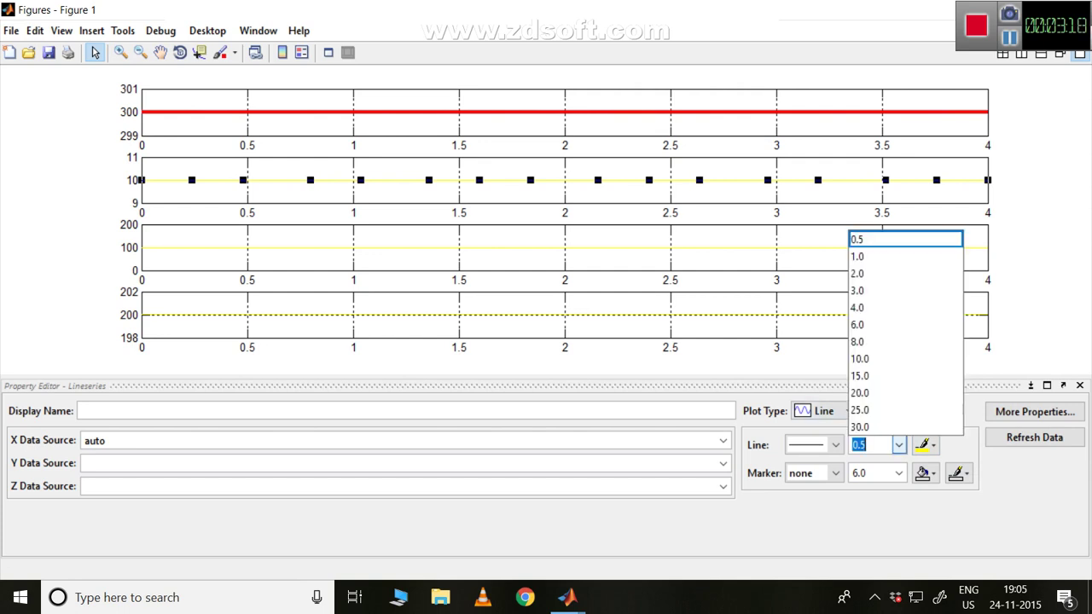
left_click(857, 290)
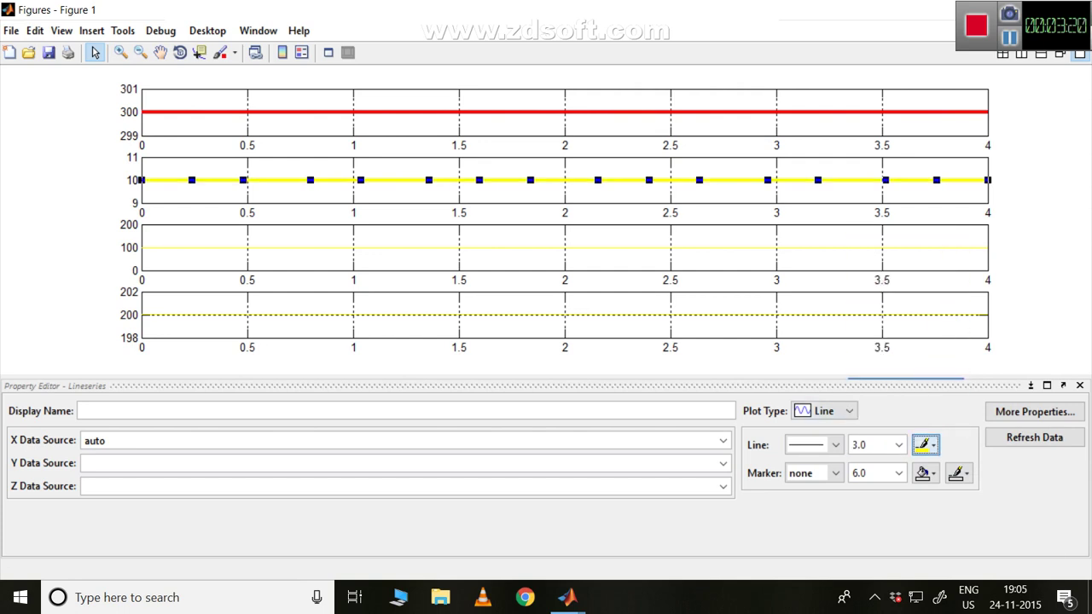
left_click(930, 445)
left_click(973, 419)
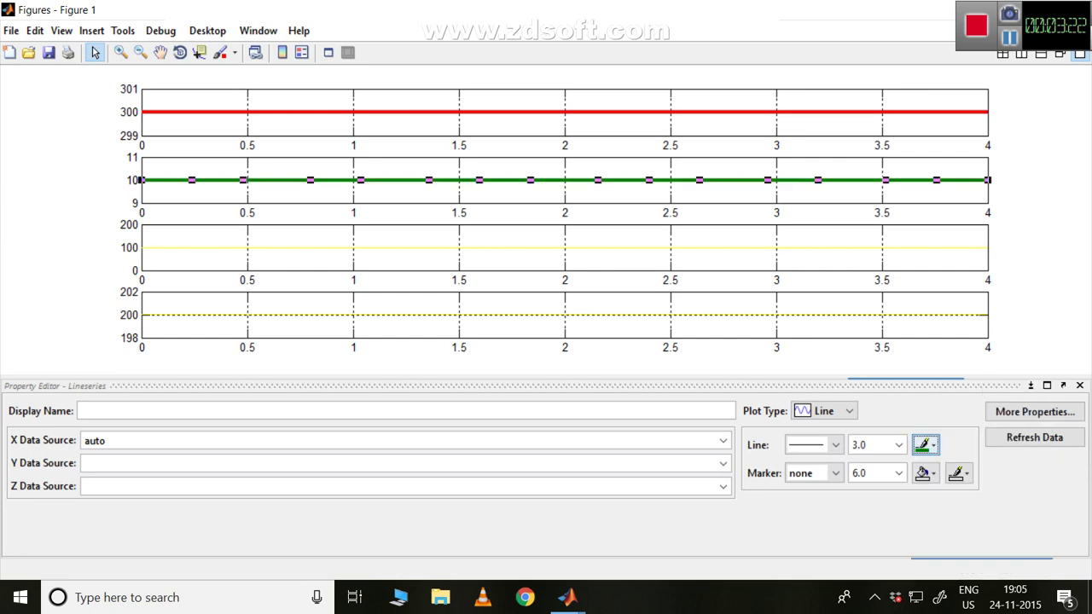
Format the third subplot's line with a width of 3.0 and blue color
left_click(853, 247)
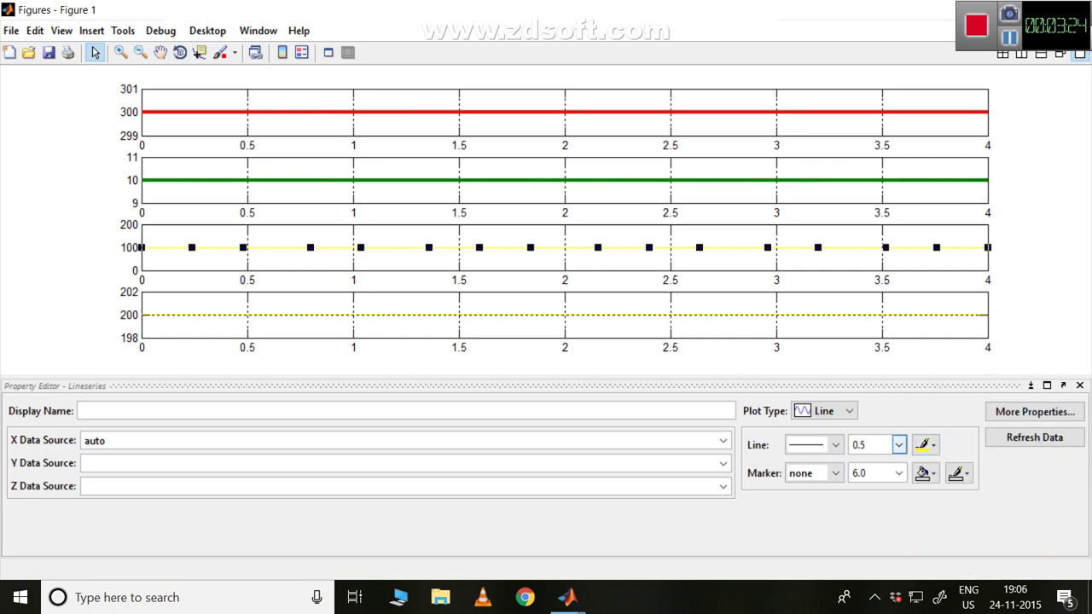
left_click(899, 444)
left_click(858, 291)
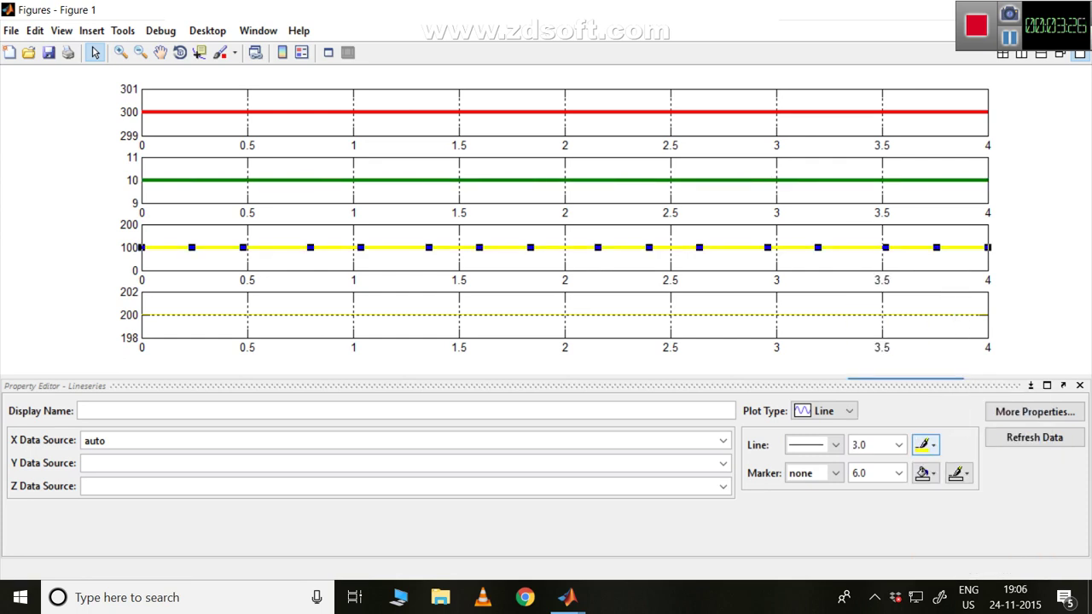
left_click(925, 445)
left_click(956, 417)
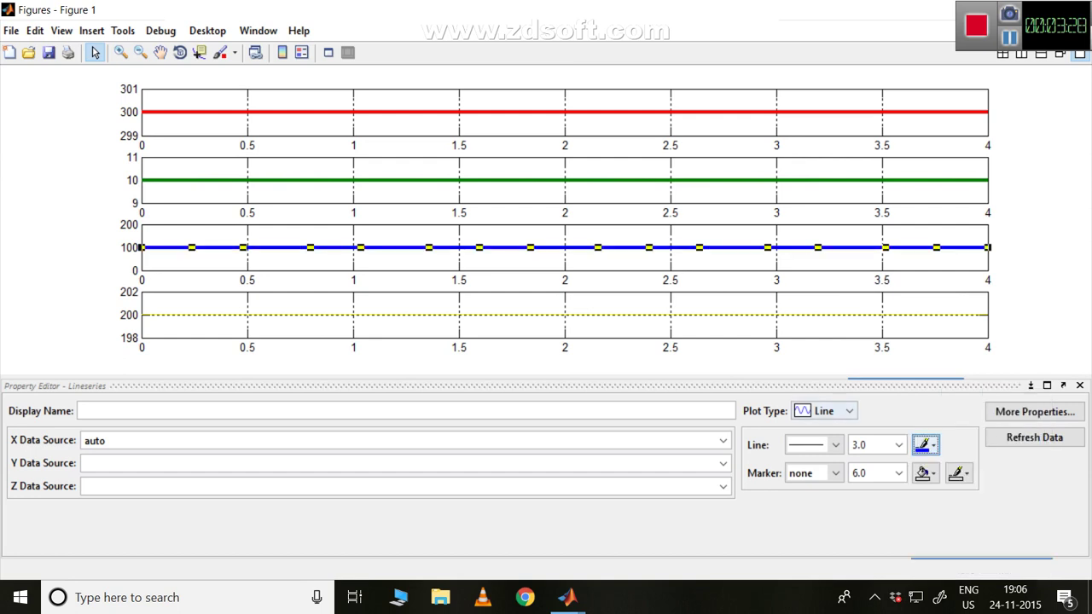
Format the fourth subplot's line with a width of 3.0 and magenta color, and deselect it
left_click(853, 315)
left_click(872, 446)
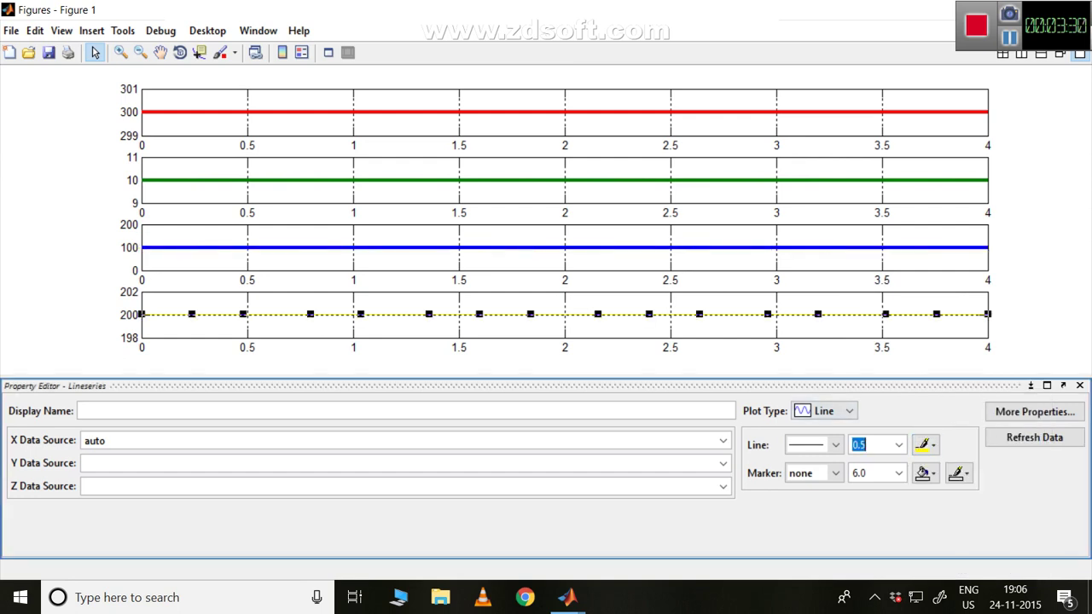
left_click(900, 446)
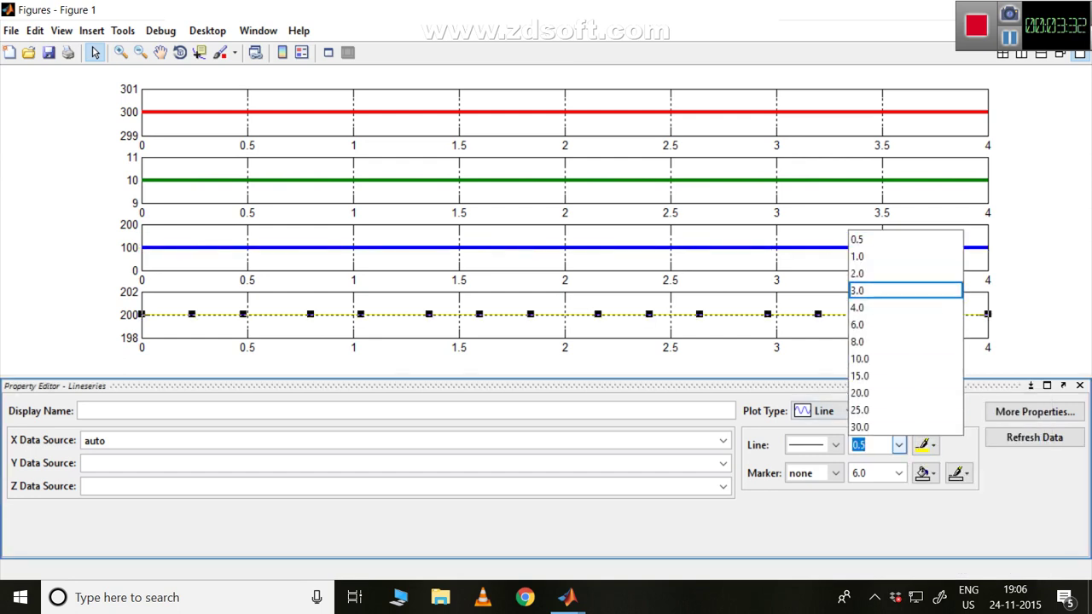
left_click(858, 290)
left_click(925, 445)
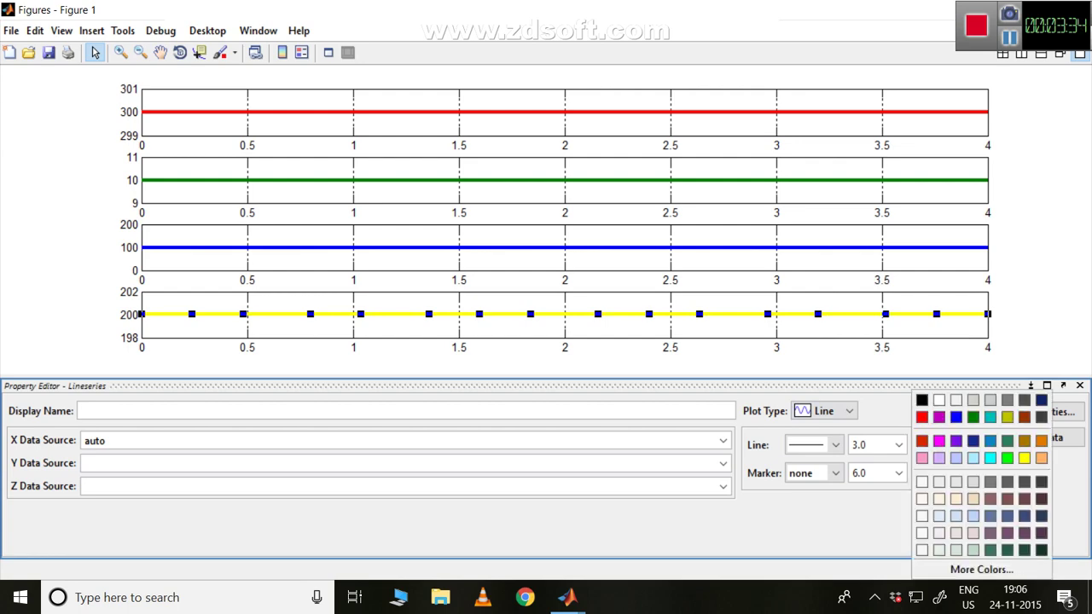
left_click(939, 440)
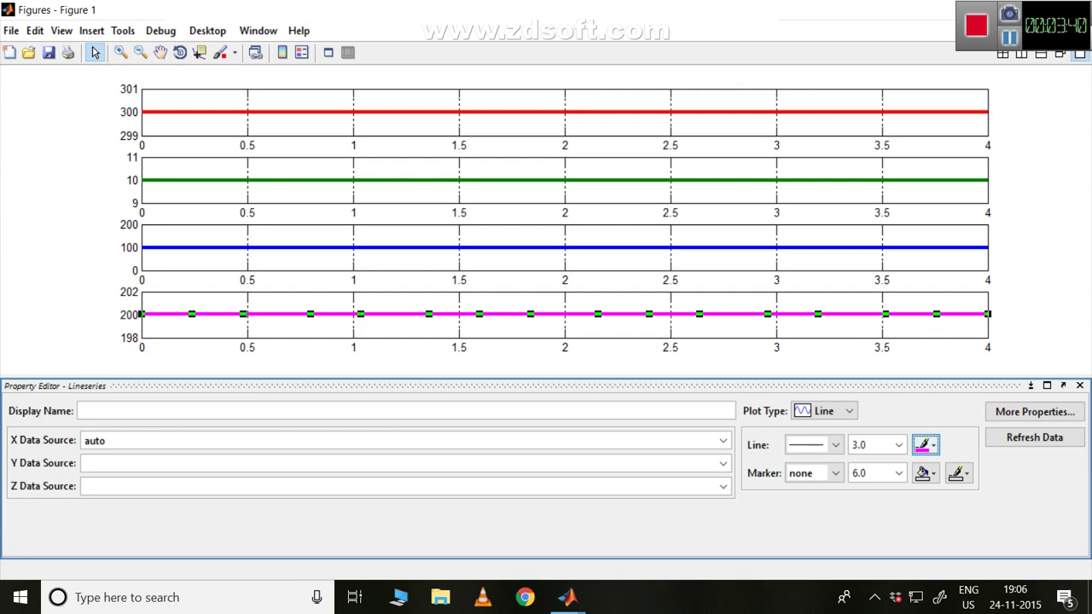
left_click(905, 364)
left_click(836, 328)
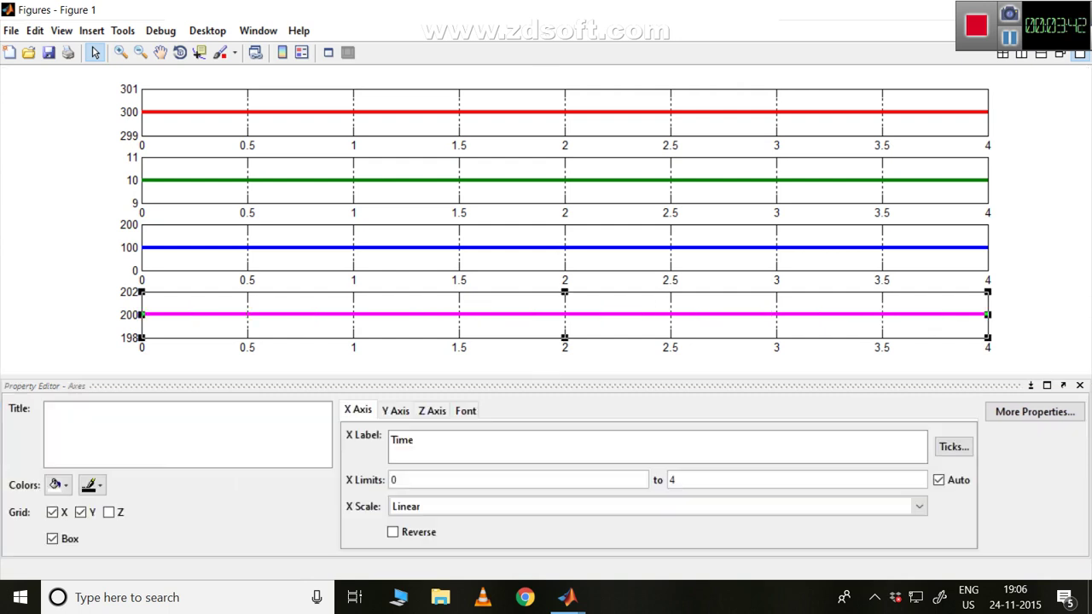
left_click(836, 260, "shift")
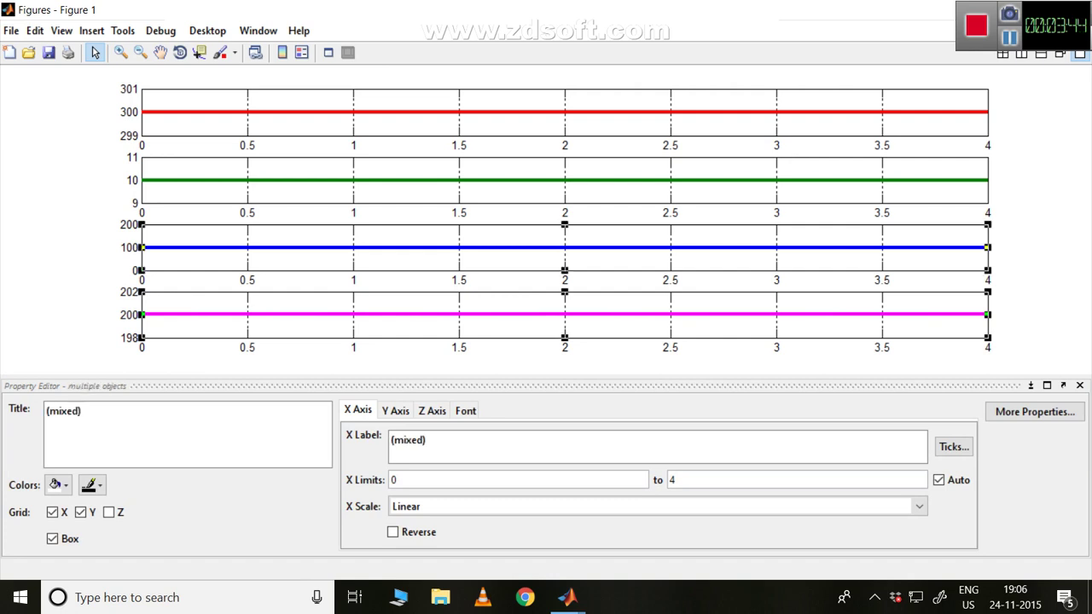
left_click(836, 193, "shift")
left_click(837, 125, "shift")
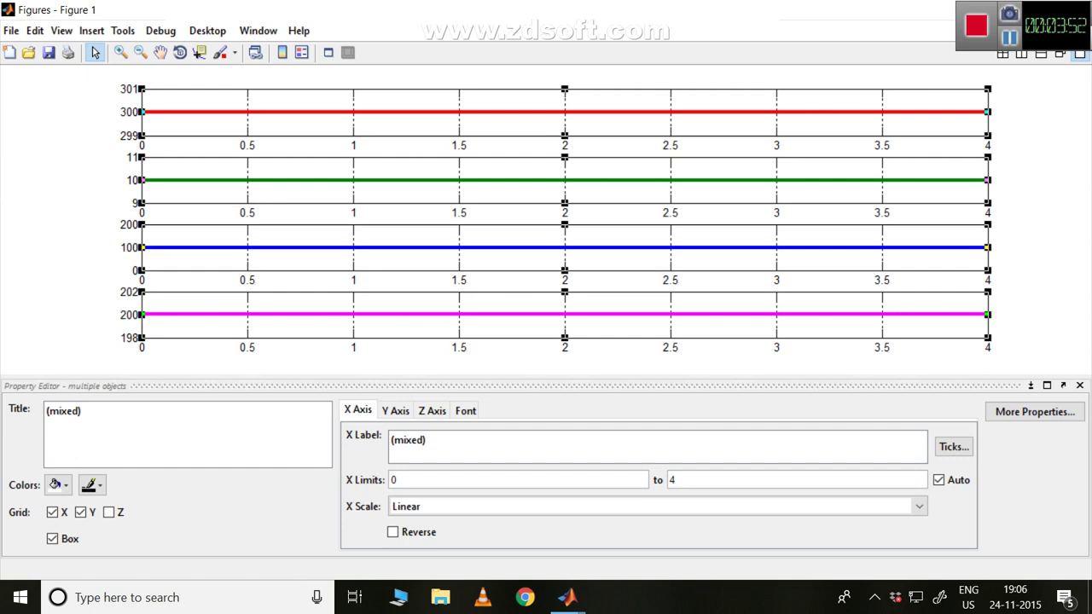
left_click(1037, 222)
Change the fourth subplot's X axis label to "Time (Sec)"
left_click(565, 327)
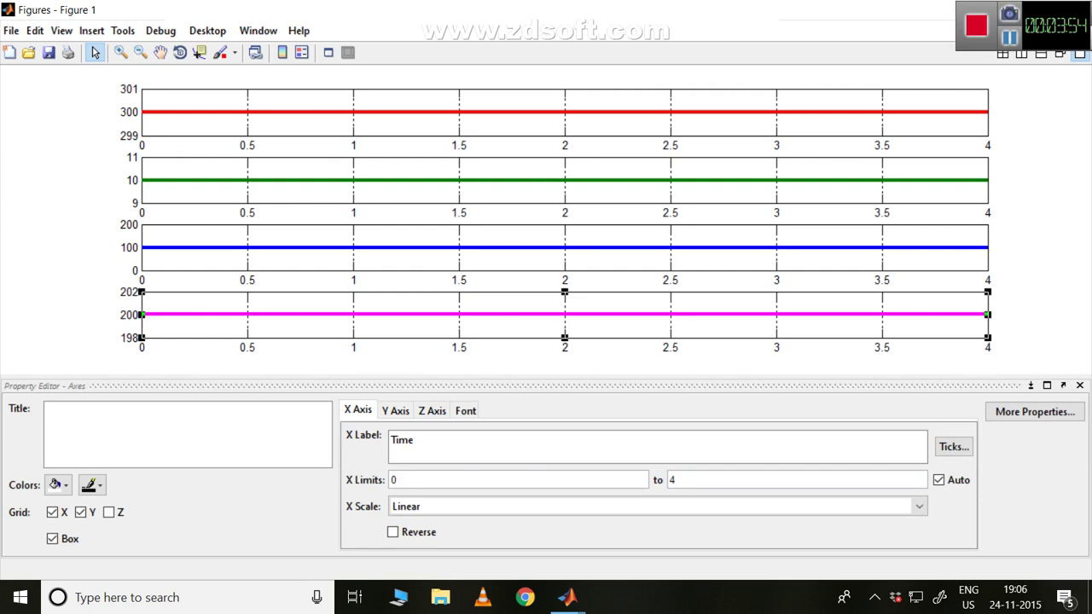
left_click(413, 440)
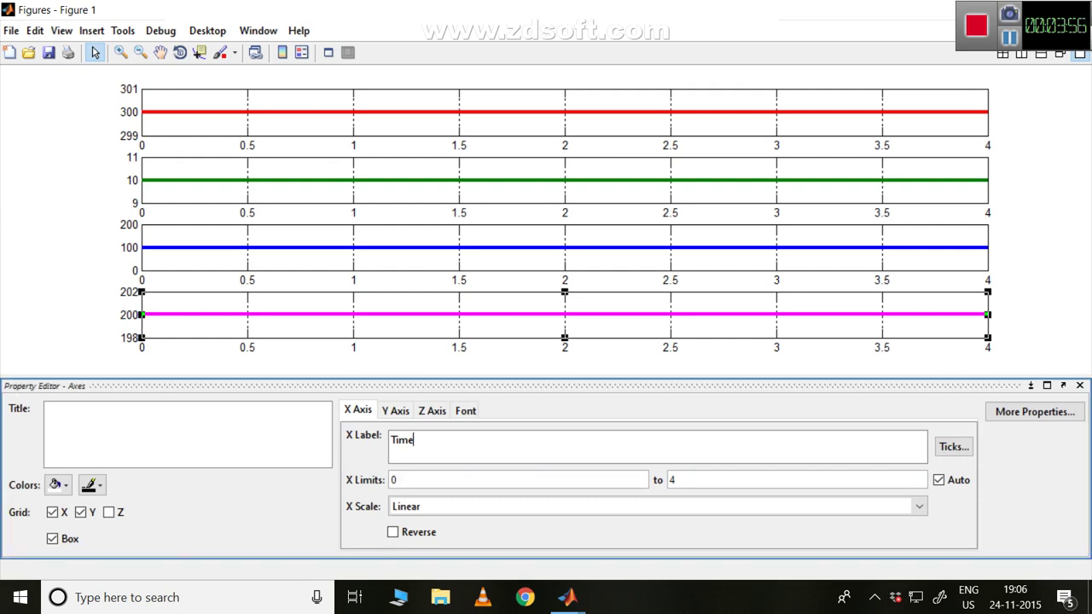
type("(Sec")
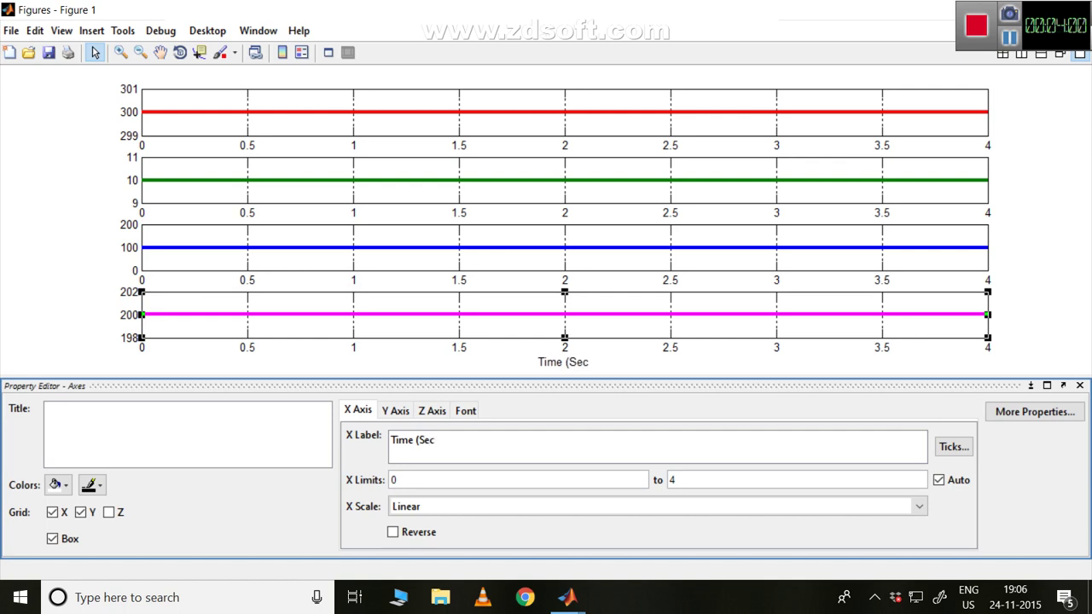
type(")")
Label the fourth subplot's Y axis "Voltage across R2 (Vr2)", split over four lines after Voltage, across and R2
left_click(395, 411)
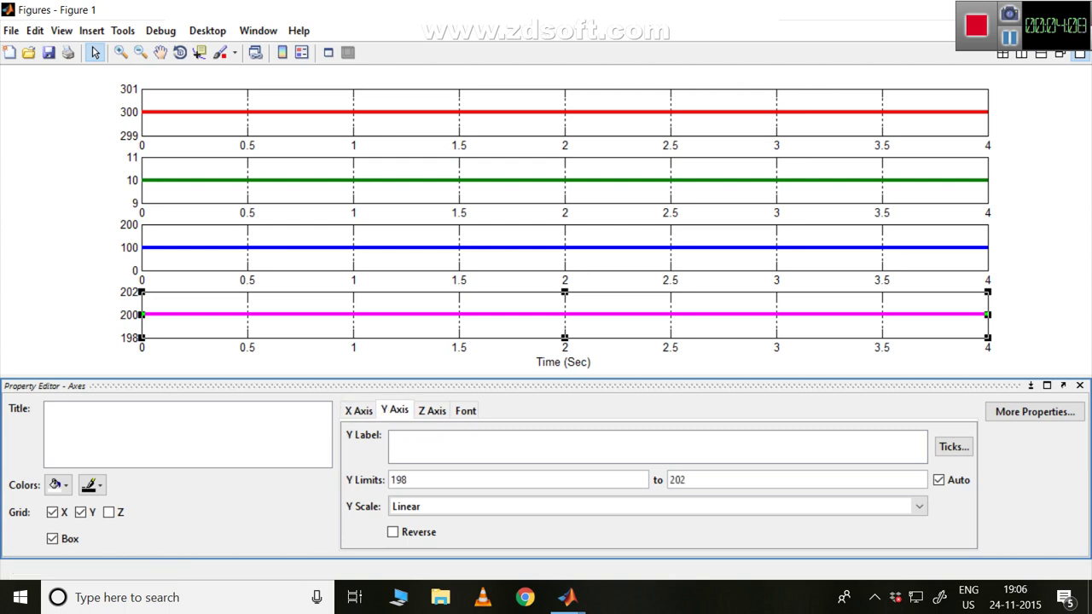
left_click(408, 443)
type("Voltage")
key("Return")
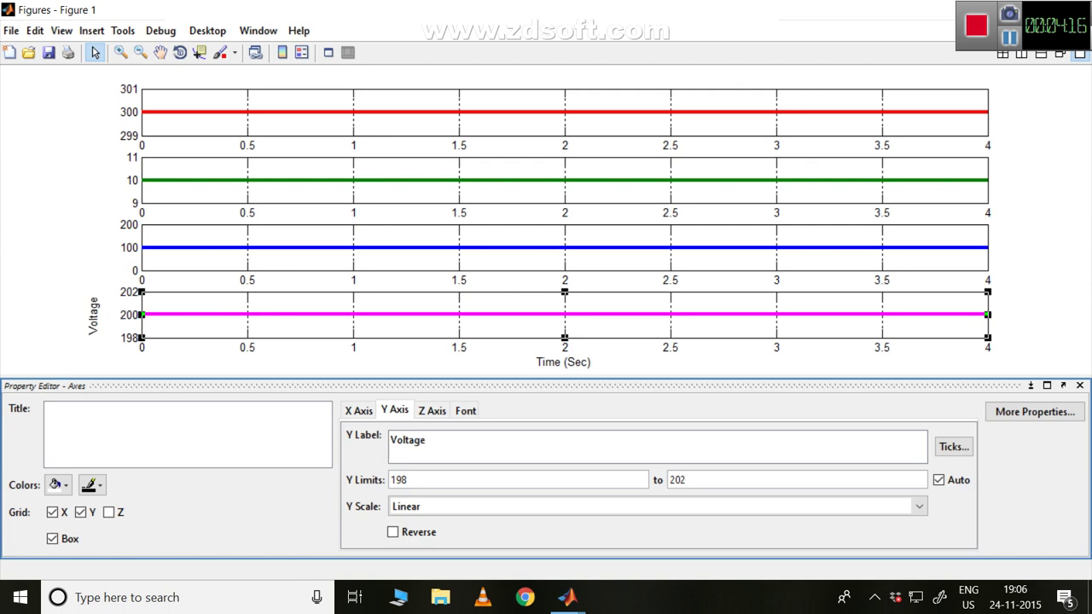
type("across")
key("Return")
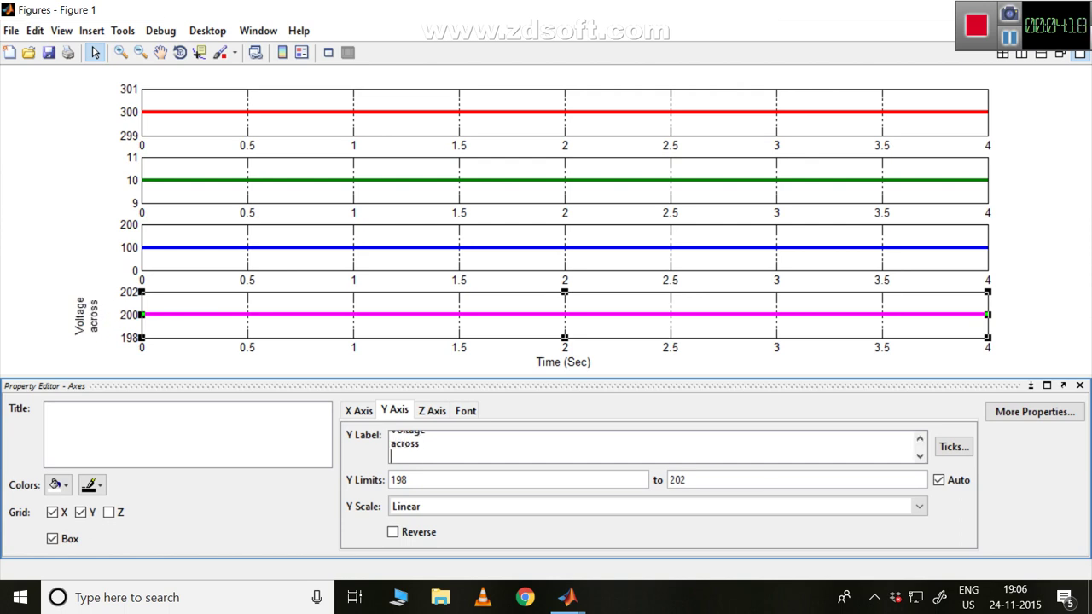
type("R2")
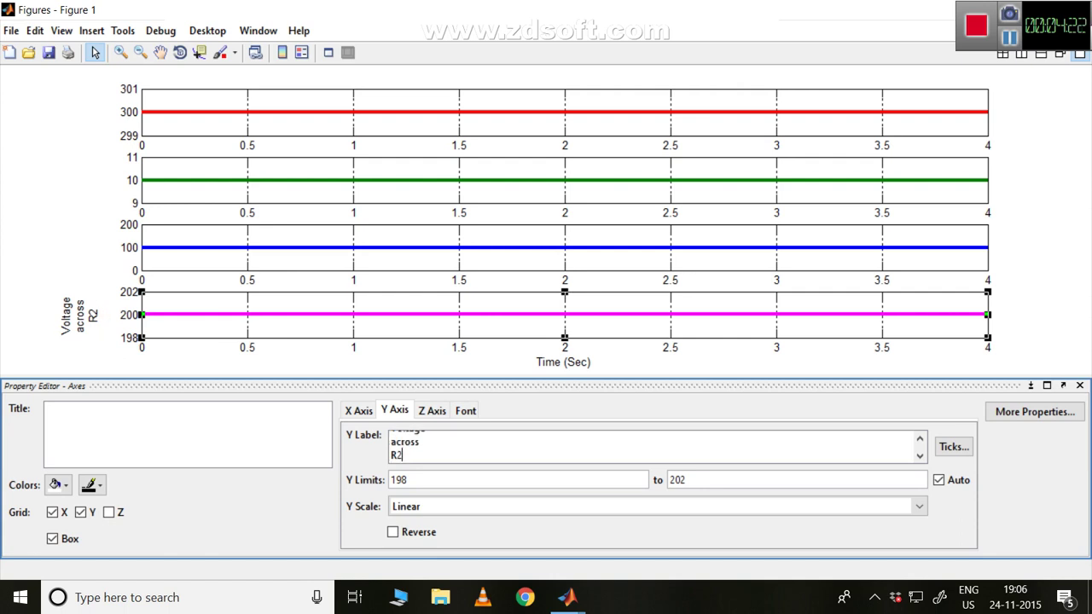
key("Return")
type("9V")
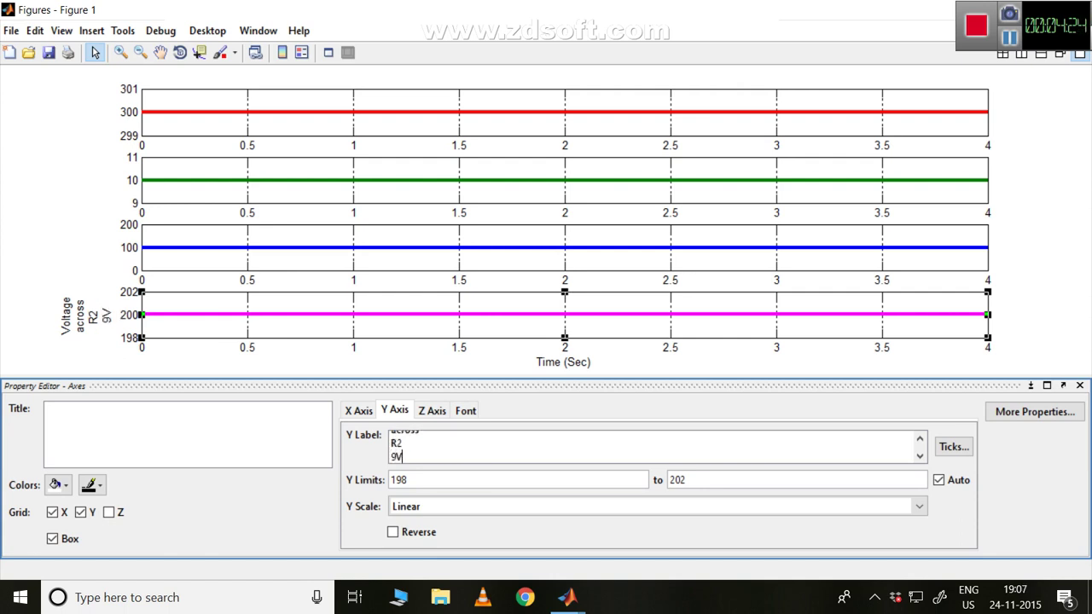
type("r2)")
left_click(396, 457)
key("BackSpace")
type("(")
Select and copy the complete Y label text of the fourth subplot
left_click_drag(414, 458, 390, 443)
key("shift+Up")
key("shift+Up")
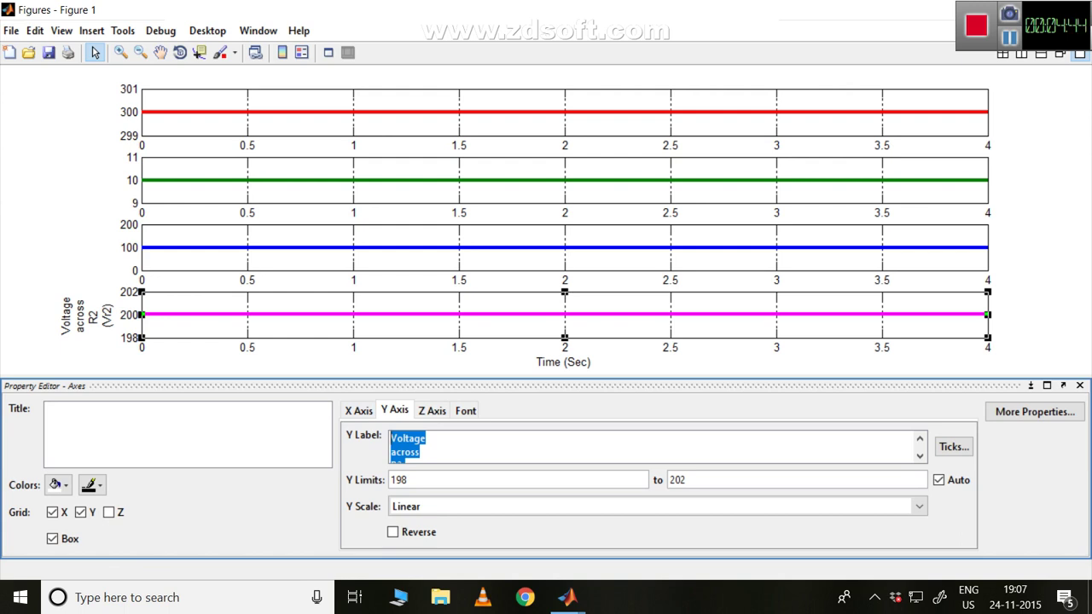
Set the lower X axis limit of the fourth subplot to 1
left_click(408, 480)
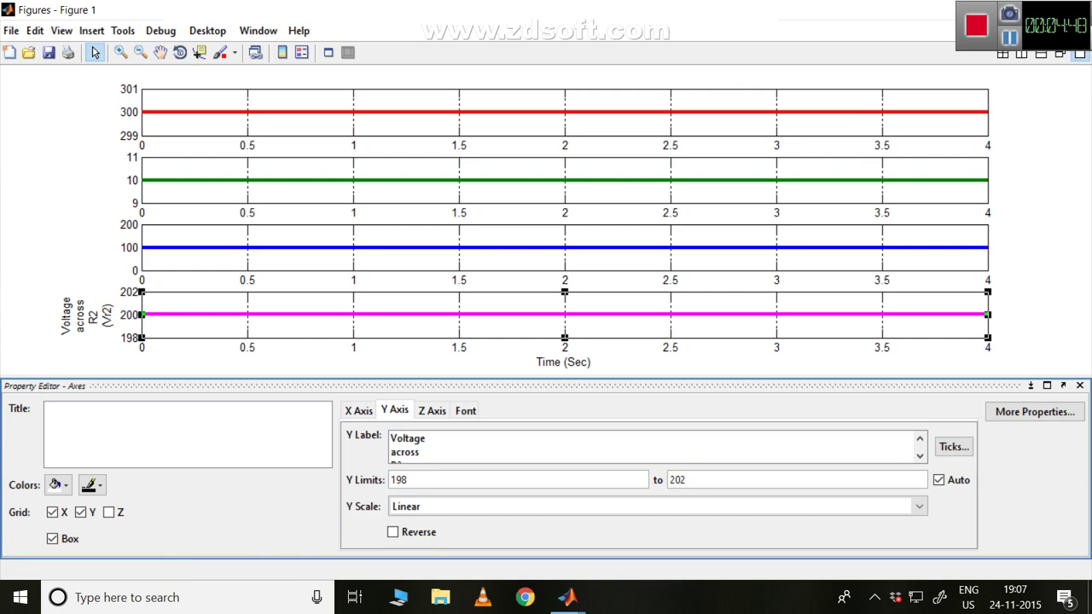
left_click(358, 410)
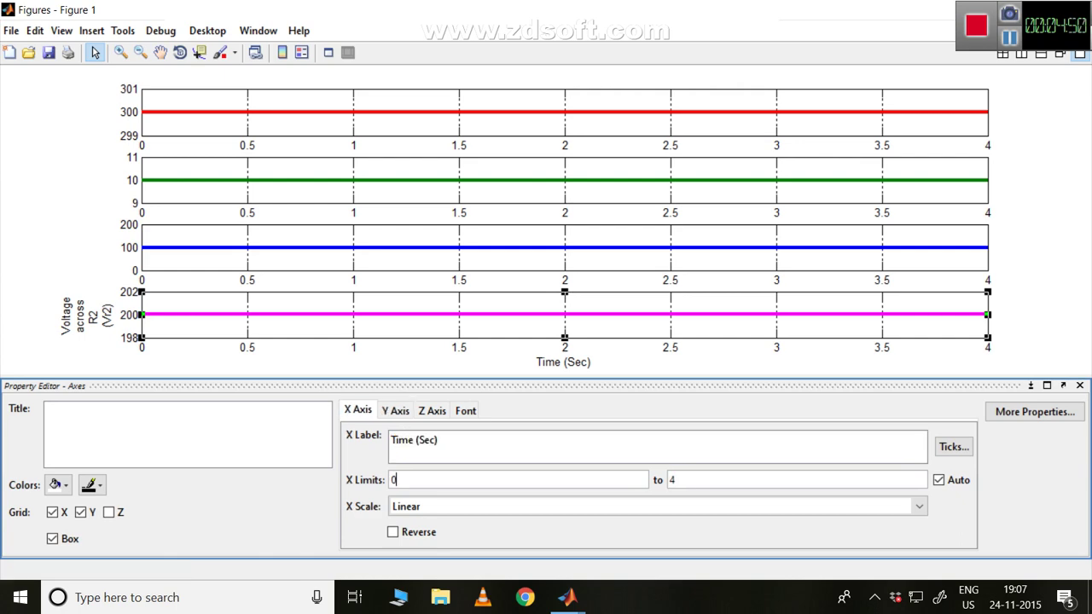
key("BackSpace")
type("1")
key("Return")
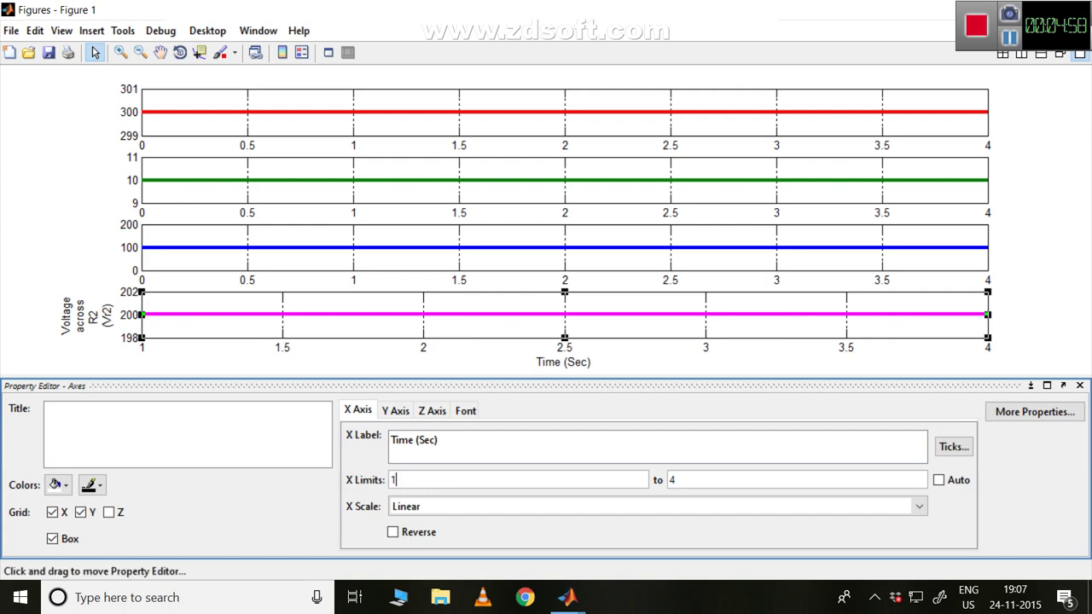
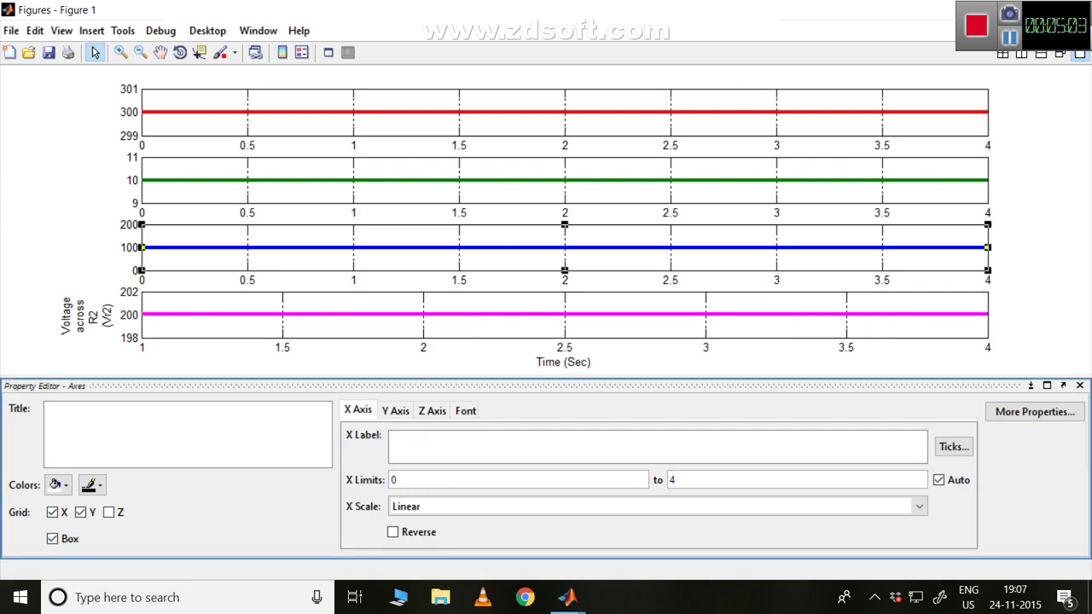
Edit the label pasted as the third subplot's X label to "Voltage across R1 (Vr1)" and set its lower X limit to 1
key("Up")
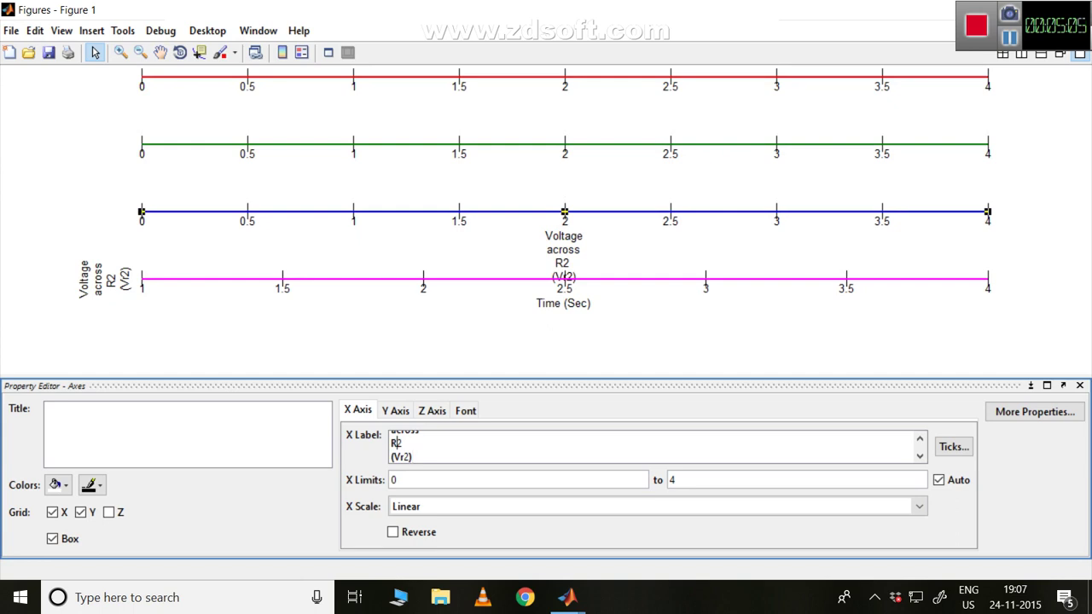
key("BackSpace")
type("1")
key("Down")
key("BackSpace")
type("1")
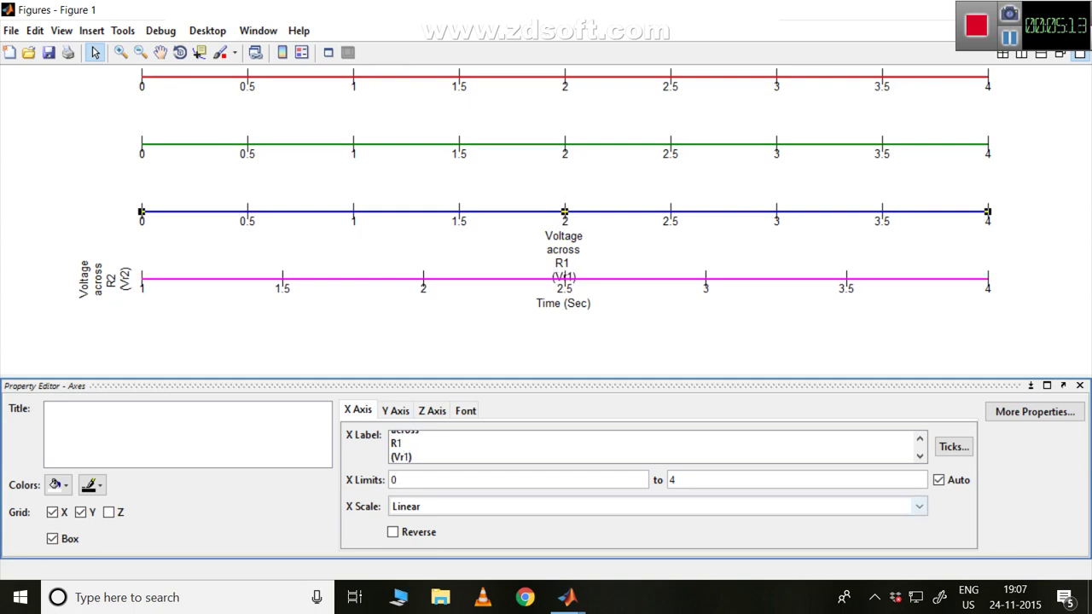
key("BackSpace")
type("1")
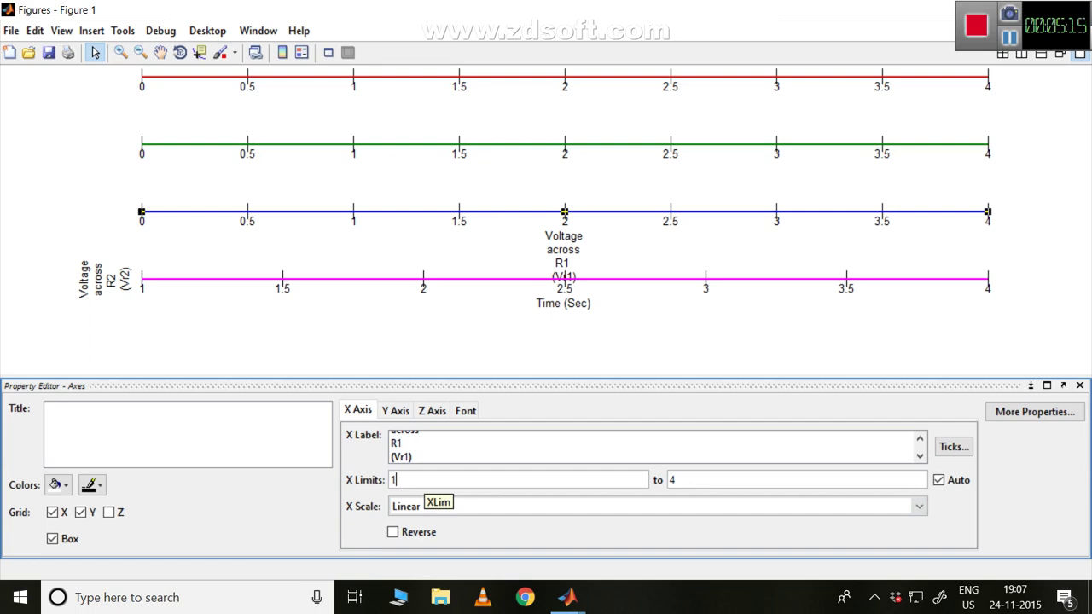
Move the "Voltage across R1 (Vr1)" text from the third subplot's X label to its Y label
left_click(413, 457)
scroll(413, 454, "up", 1)
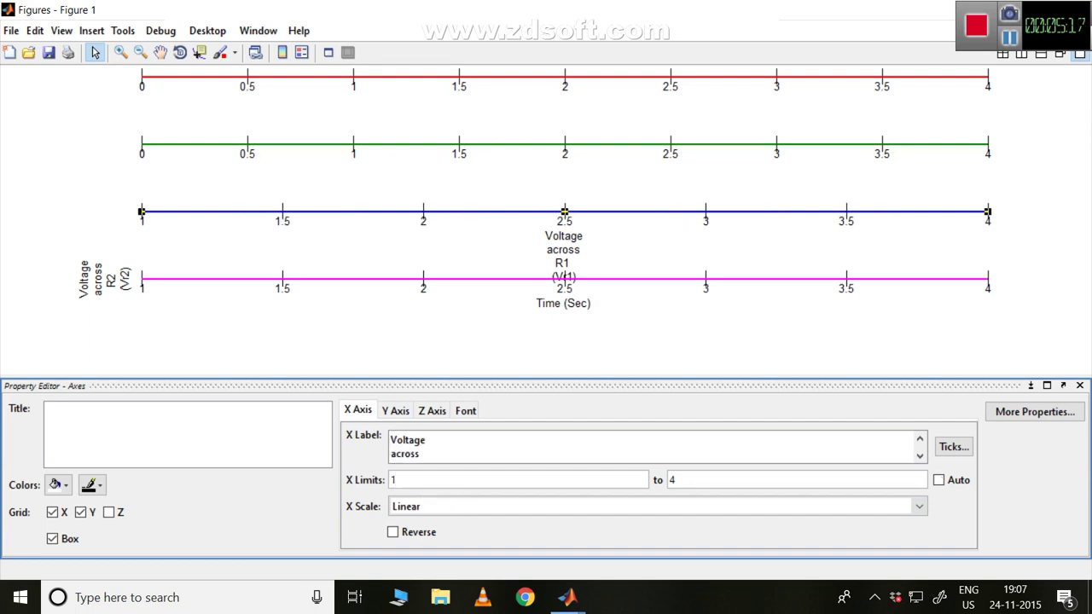
key("ctrl+a")
key("ctrl+c")
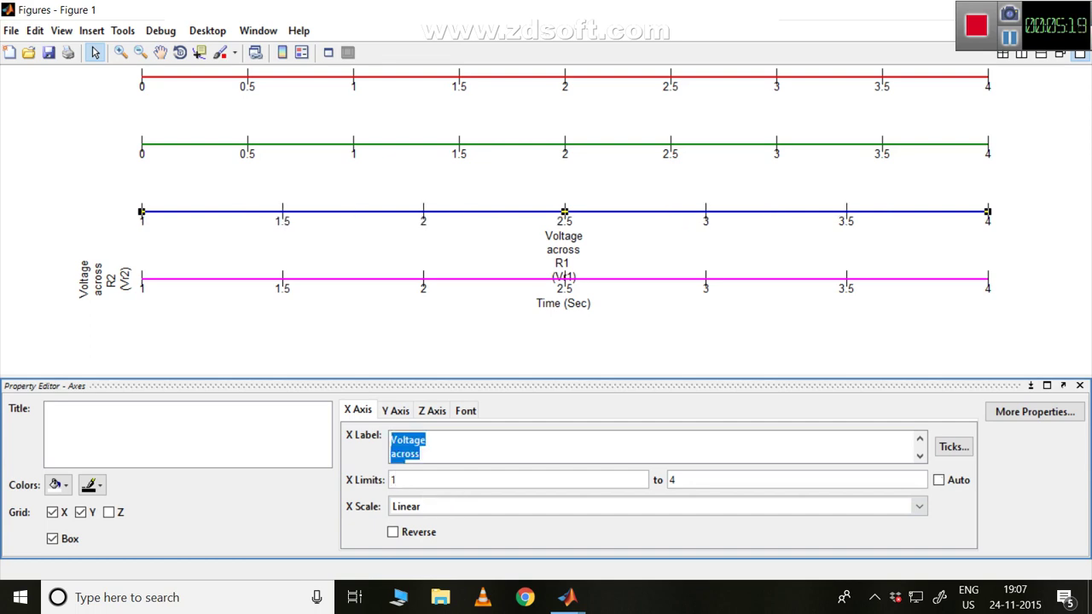
key("Delete")
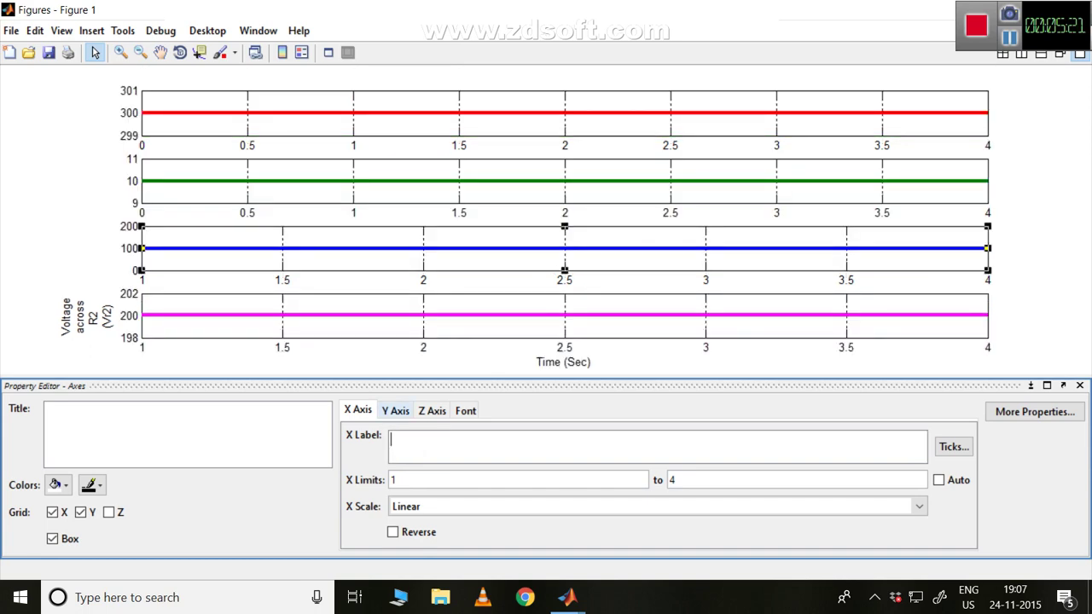
left_click(395, 411)
key("ctrl+v")
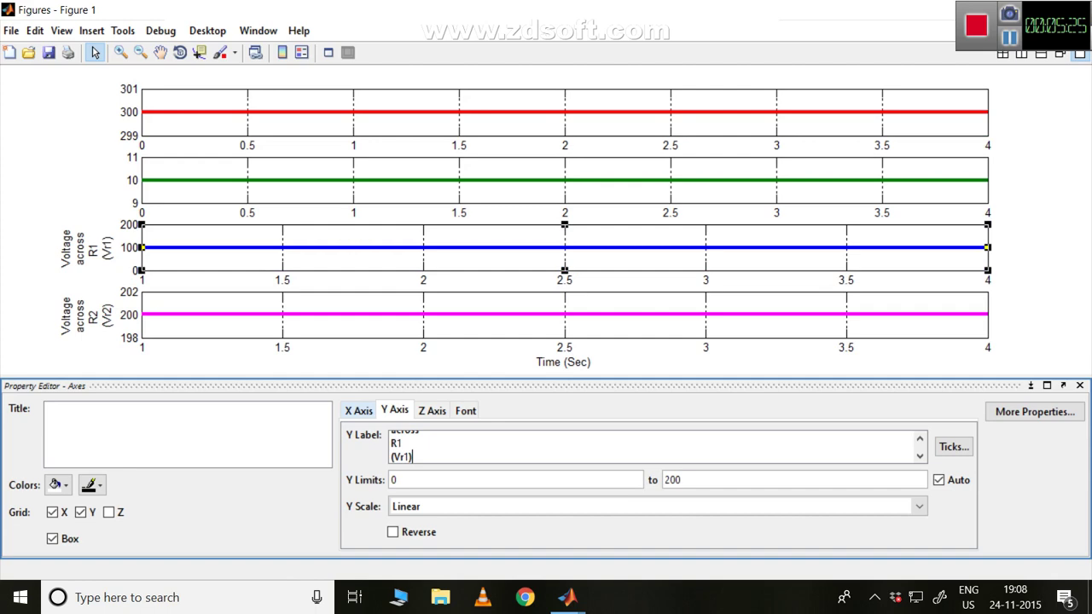
left_click(358, 410)
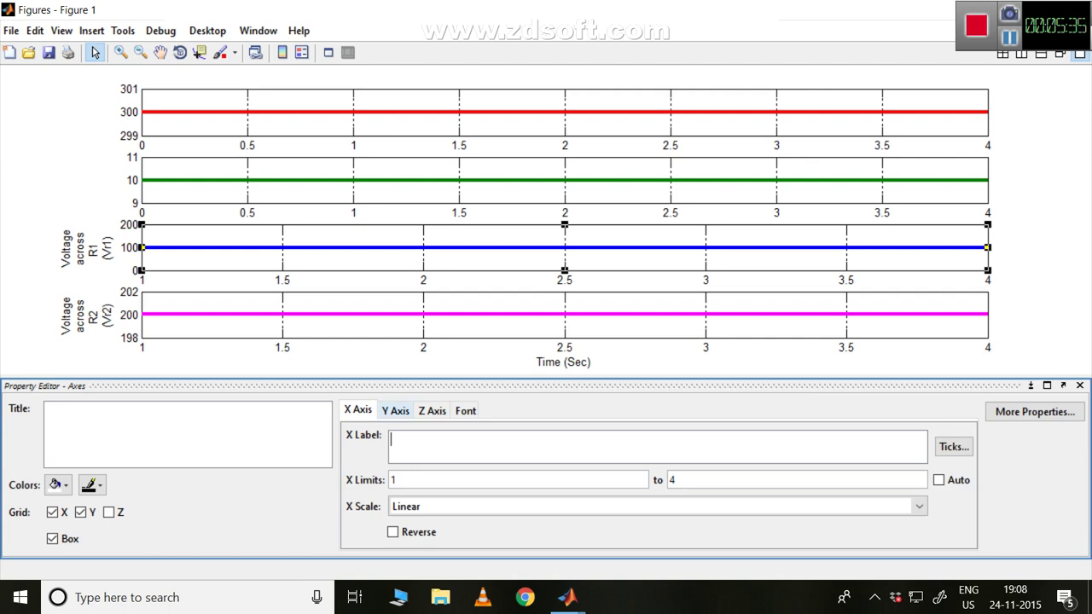
left_click(393, 410)
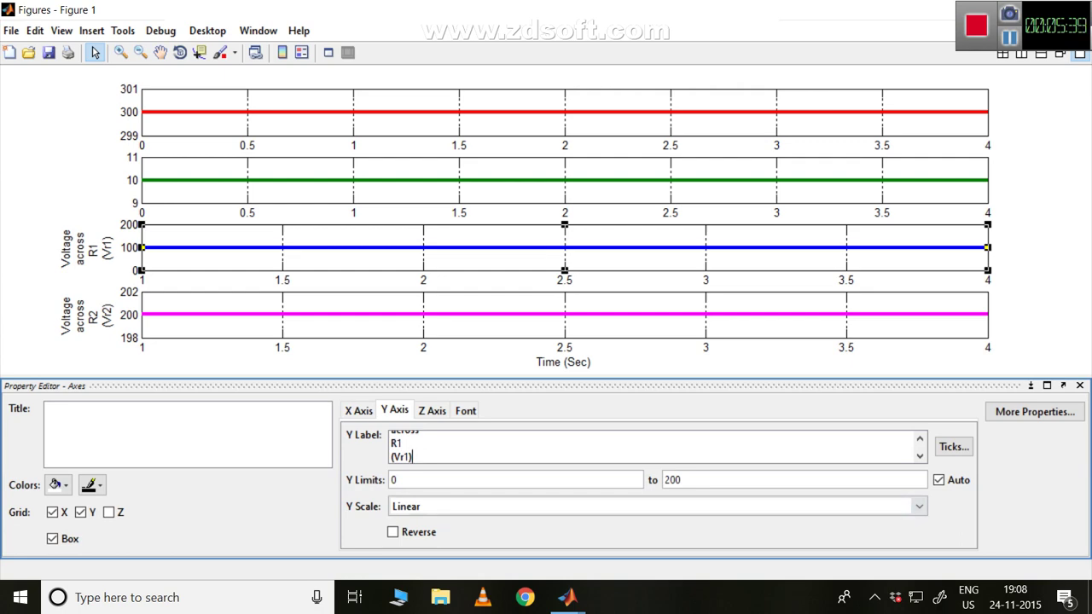
Label the second subplot's Y axis "Source Current (I)" on two lines, breaking after Source
left_click(512, 192)
left_click(418, 444)
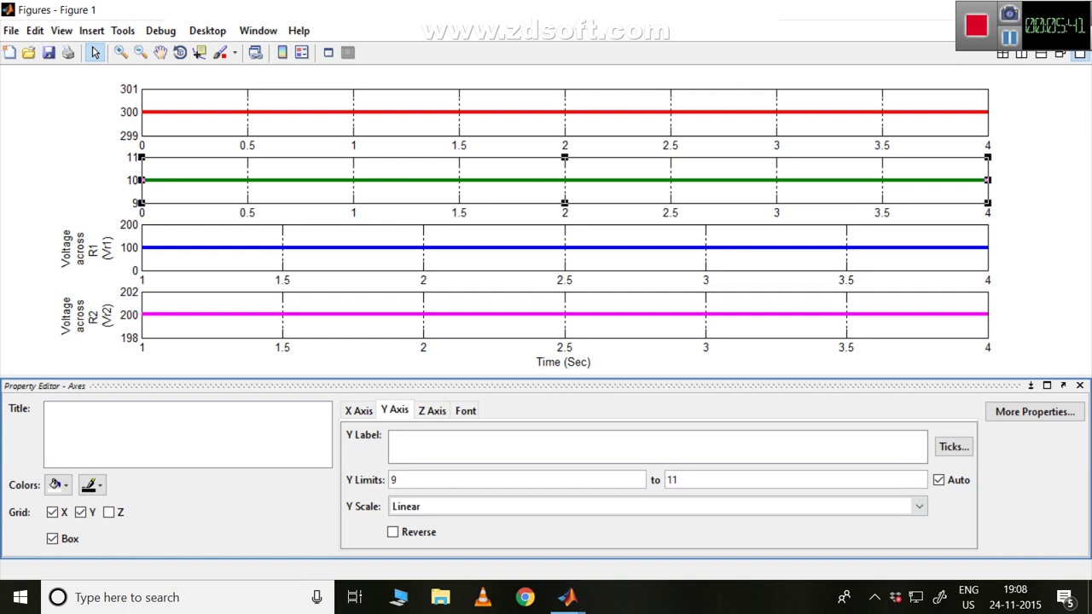
type("Source")
key("Return")
type("Cu")
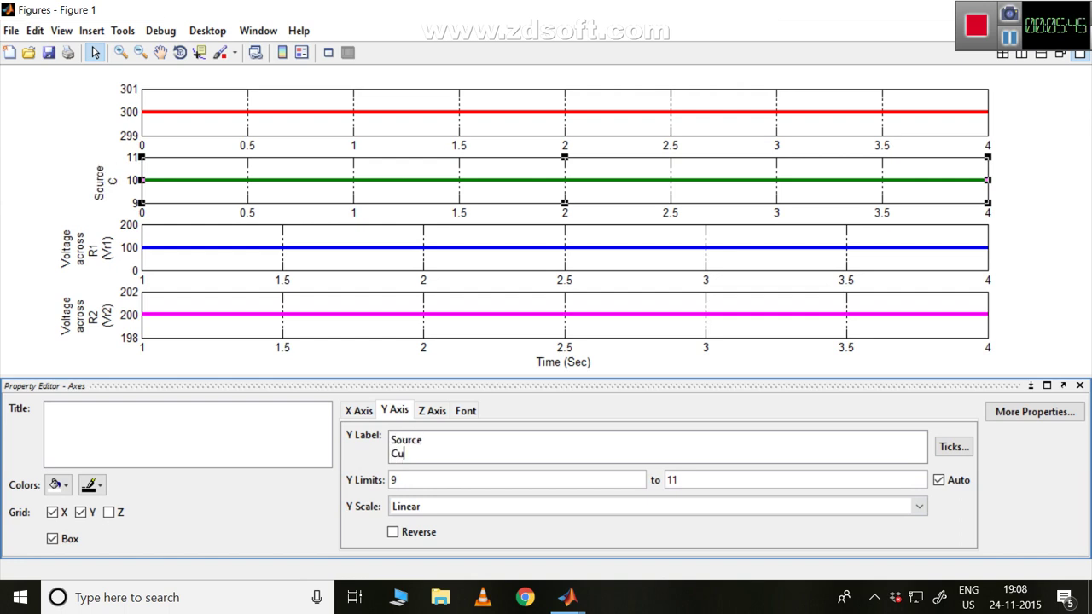
type("rrent (I)")
Label the first subplot's Y axis "Source Volrage (Vdc)" on three lines, one word per line, and close the Property Editor
left_click(512, 125)
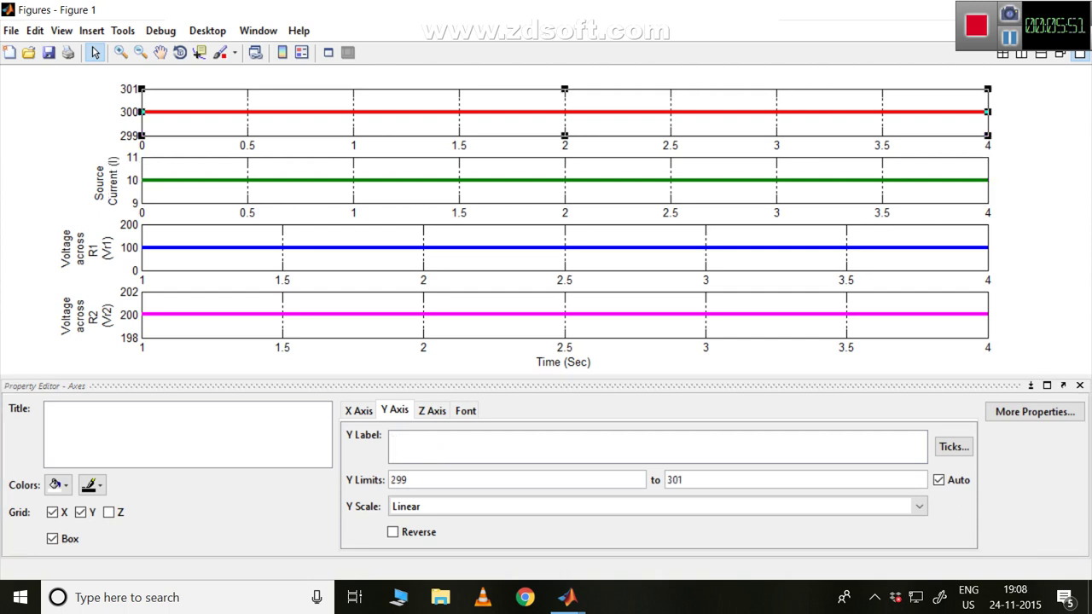
left_click(478, 445)
type("Sou")
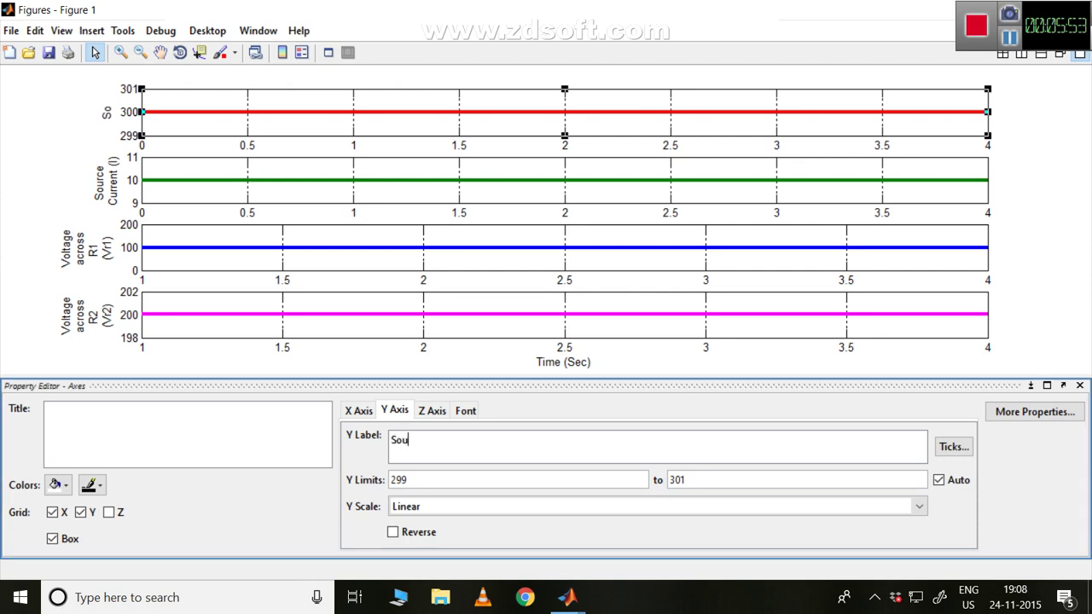
type("rce")
key("Return")
type("Voltage")
key("Return")
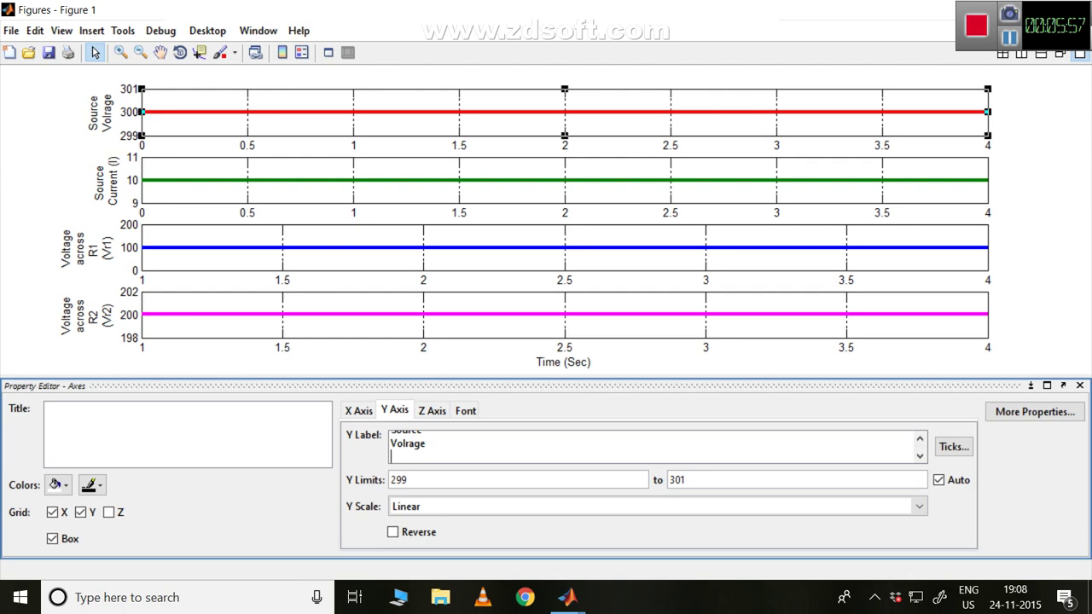
type("(Vdc)")
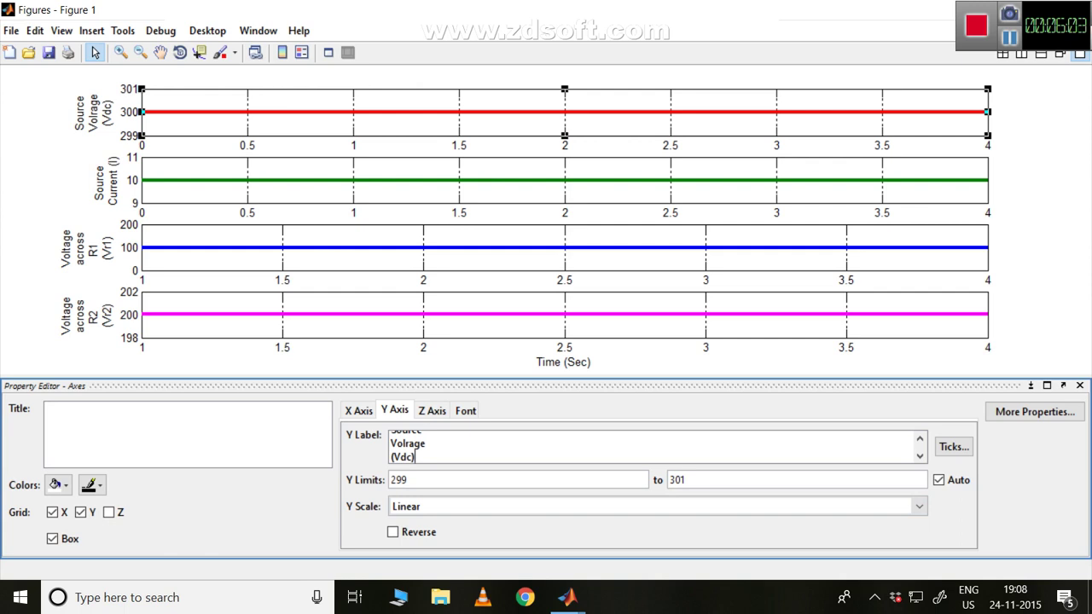
left_click(564, 192)
left_click(768, 366)
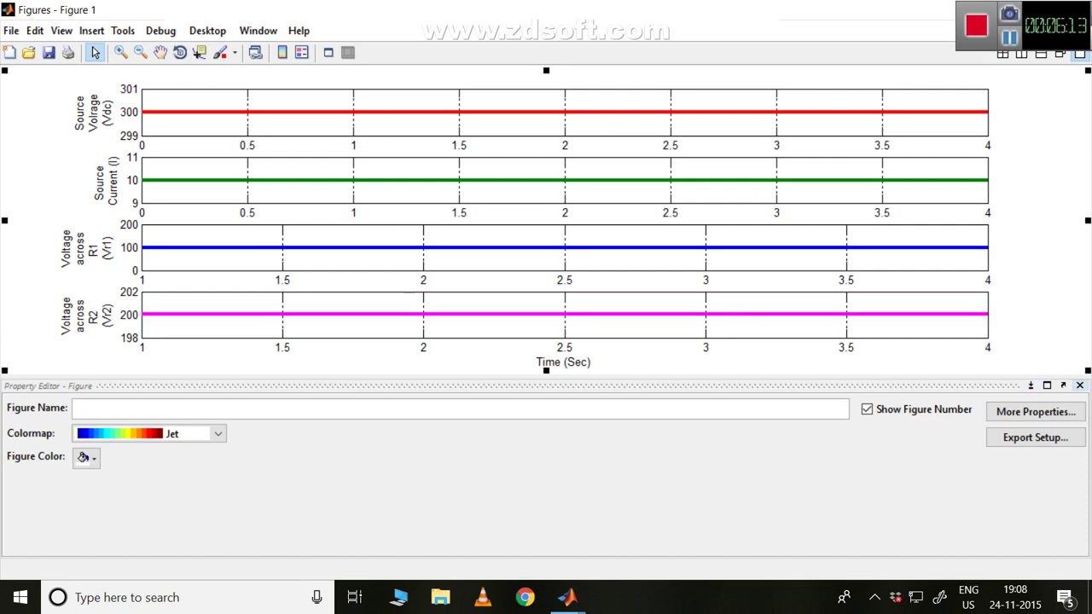
left_click(1080, 386)
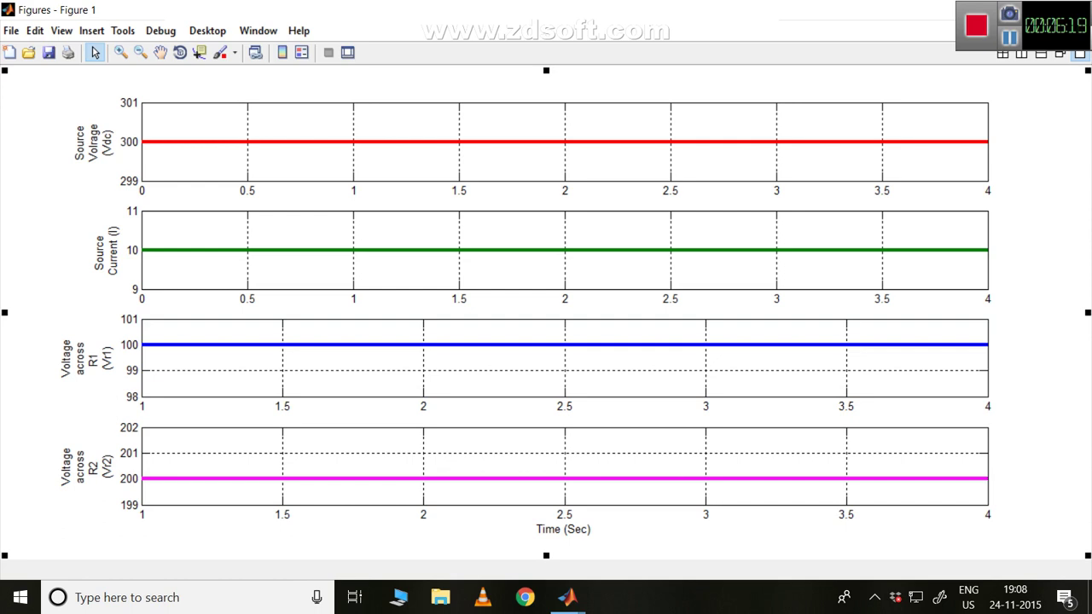
Set the lower X axis limit of the second and first subplots to 1, and close the Property Editor
double_click(512, 271)
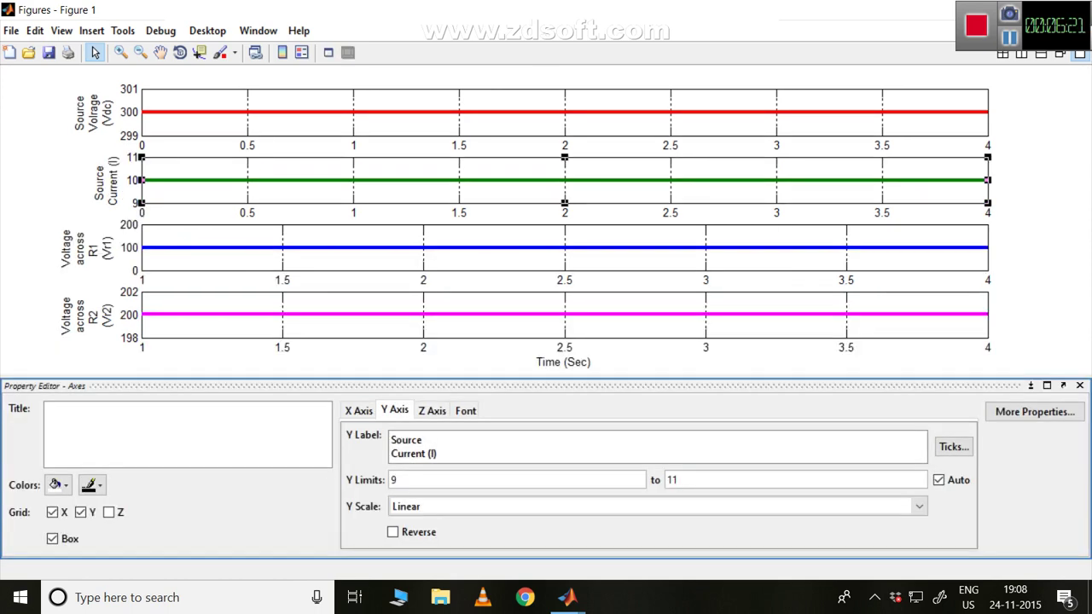
left_click(359, 411)
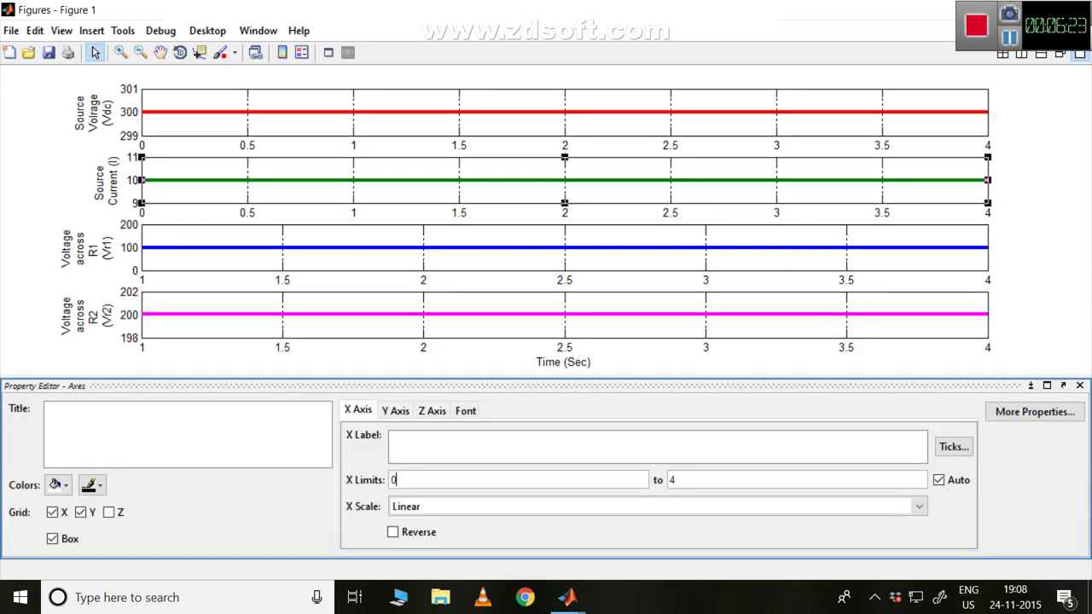
key("BackSpace")
type("1")
left_click(512, 123)
left_click(398, 480)
key("BackSpace")
type("1")
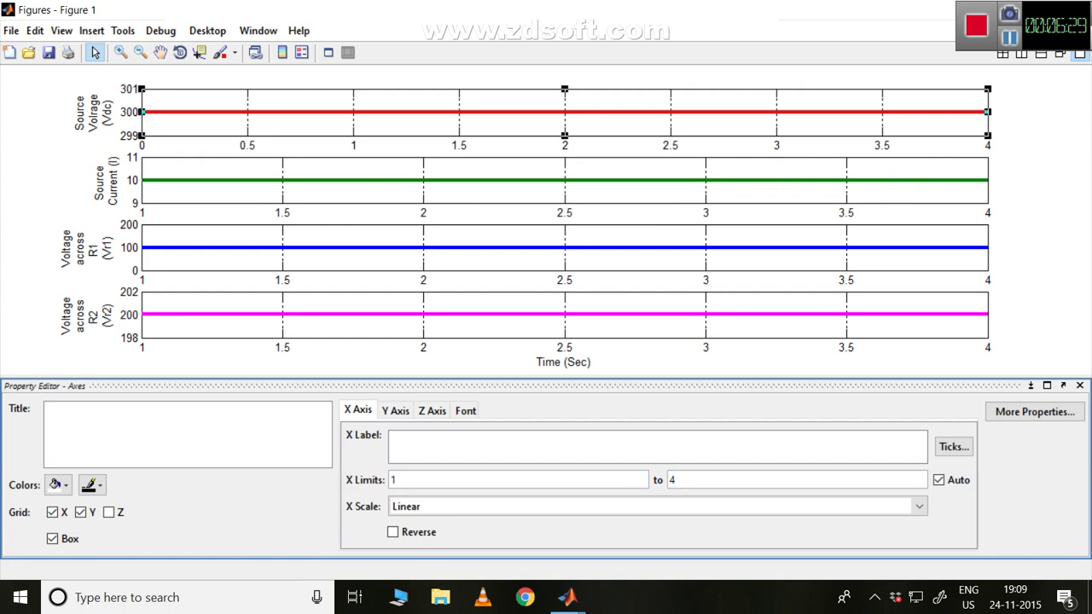
left_click(1037, 256)
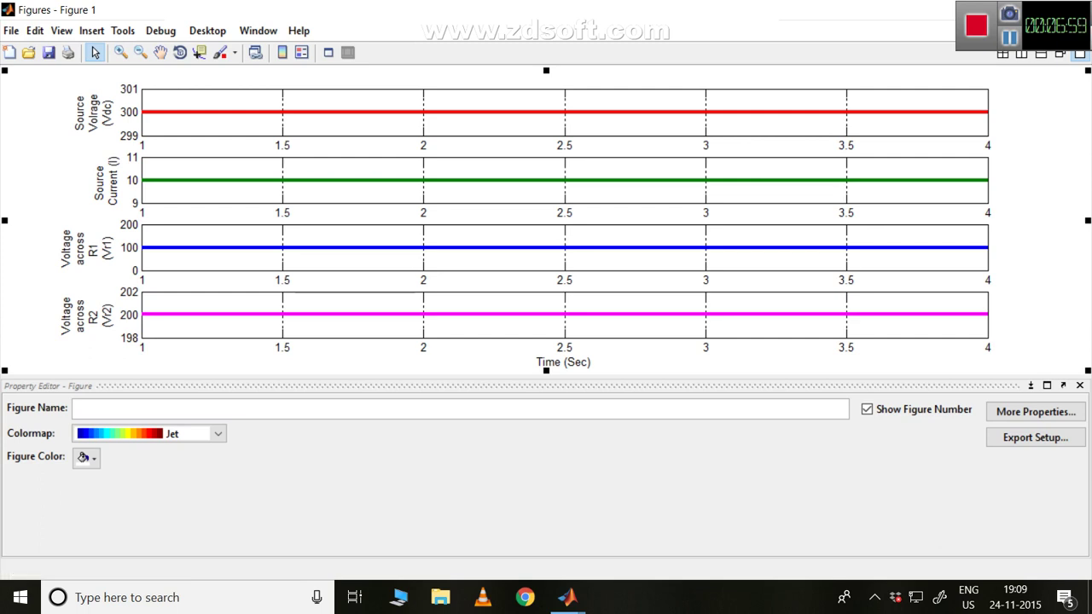
left_click(1080, 385)
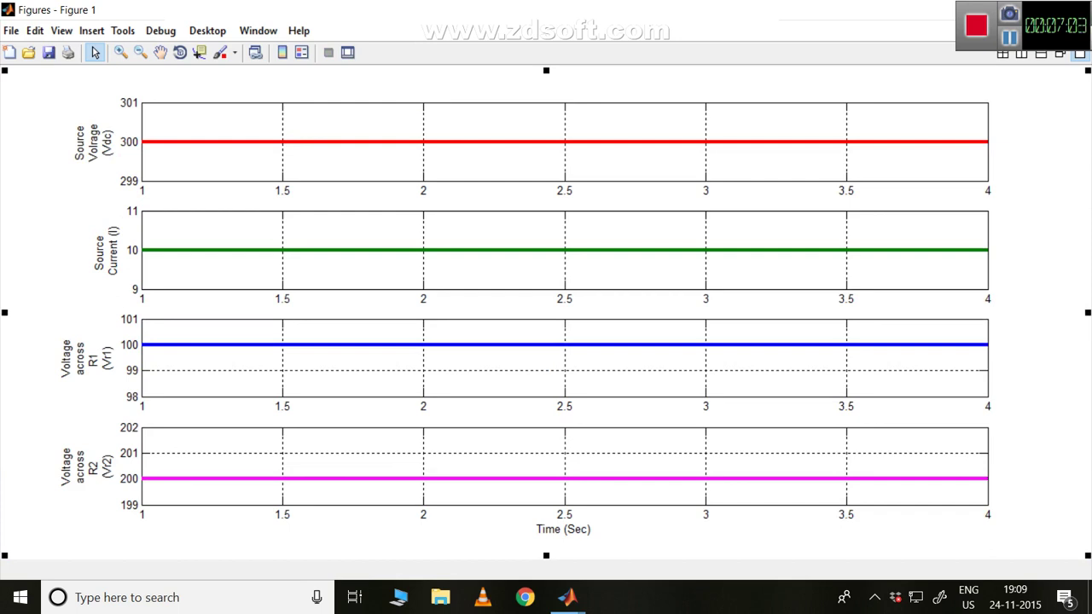
left_click(81, 358)
left_click(101, 250)
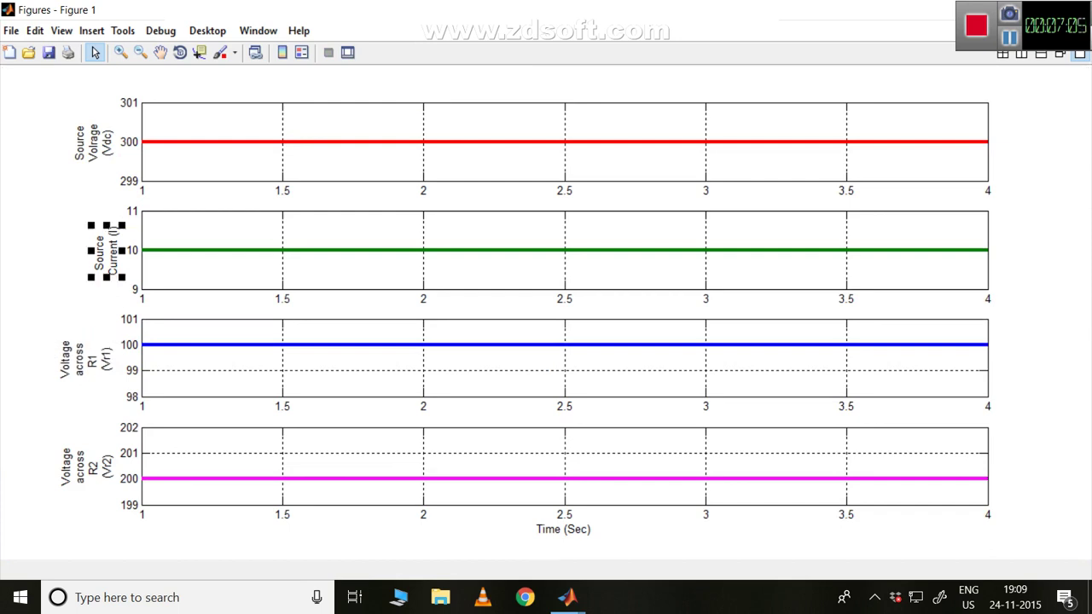
left_click(91, 150)
left_click(51, 192)
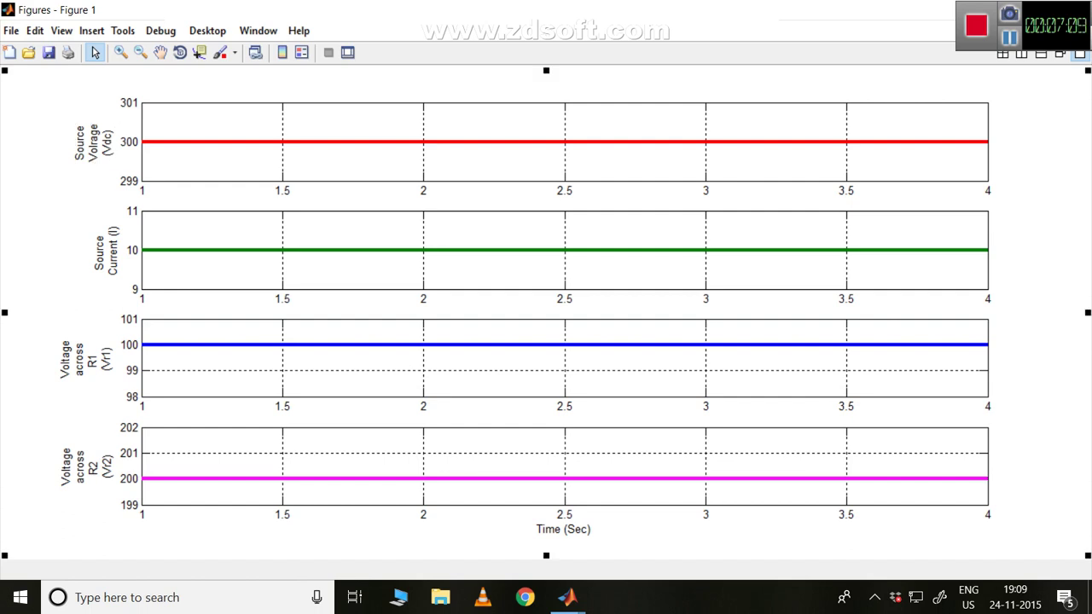
Select all four subplots together and set their axes font size to 20 in the property inspector
left_click(347, 53)
left_click(495, 327)
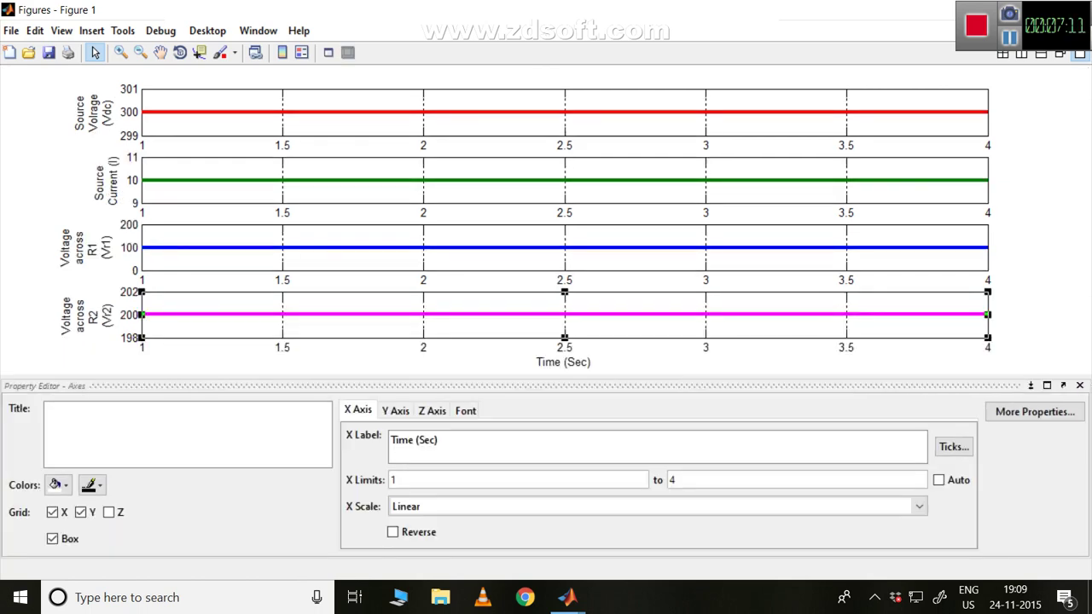
left_click(495, 259, "shift")
left_click(495, 193, "shift")
left_click(495, 125, "shift")
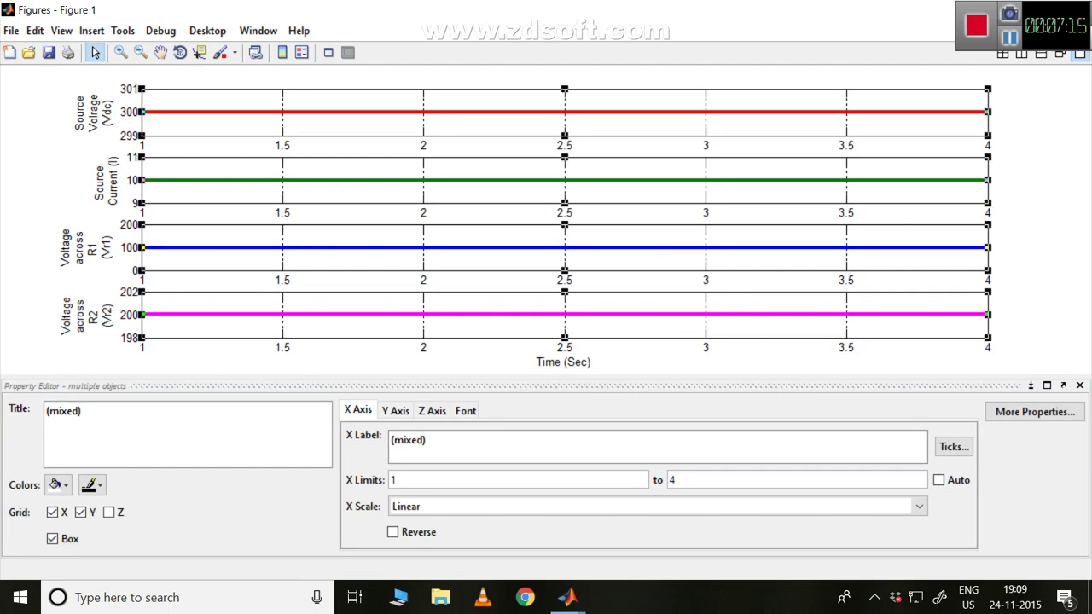
left_click(1034, 411)
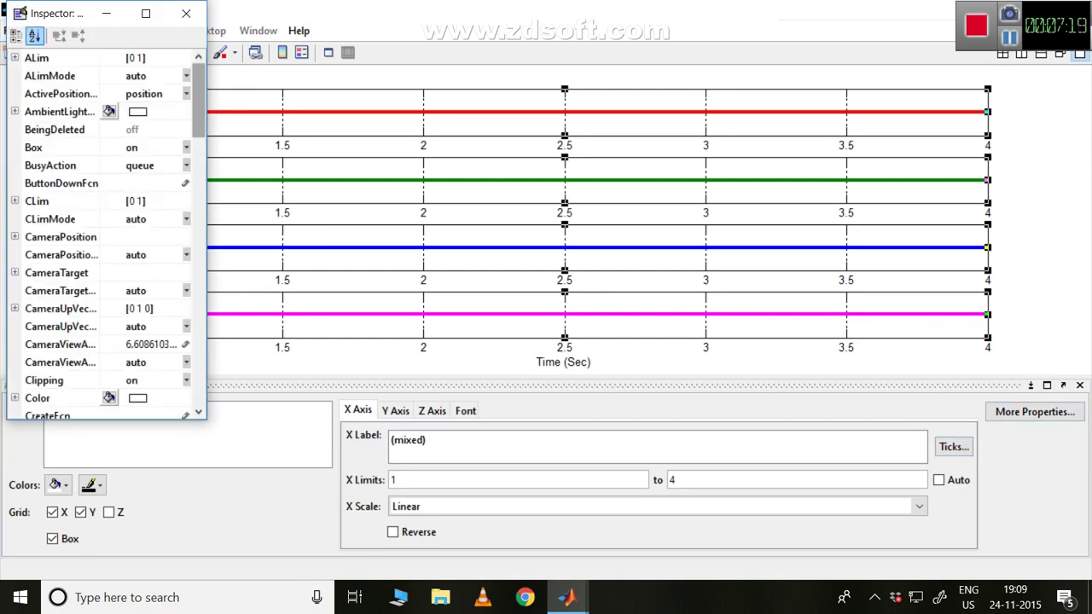
scroll(107, 230, "down", 7)
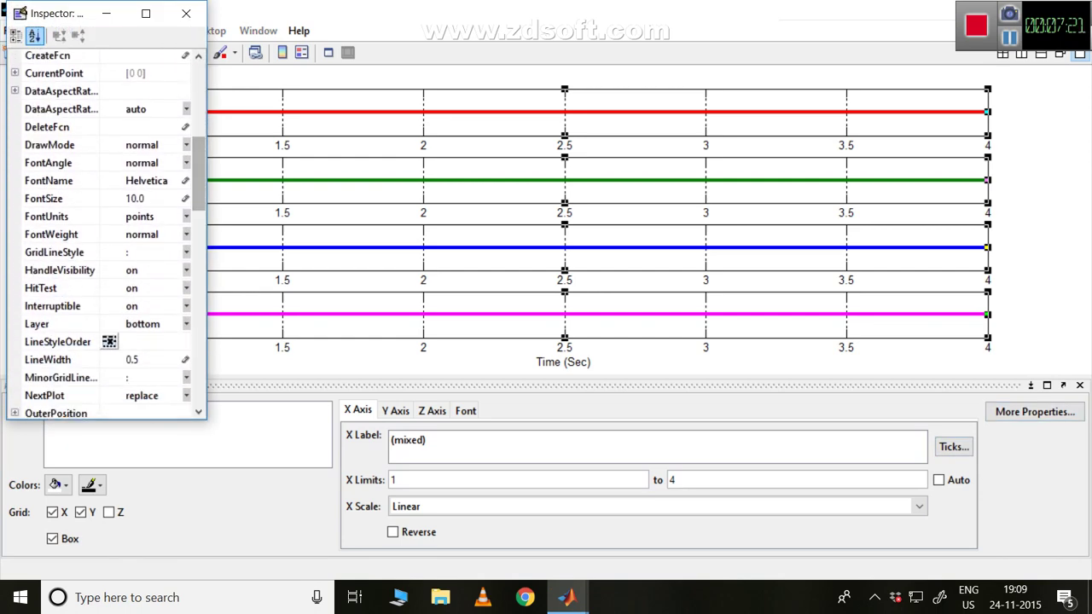
left_click(143, 199)
double_click(137, 199)
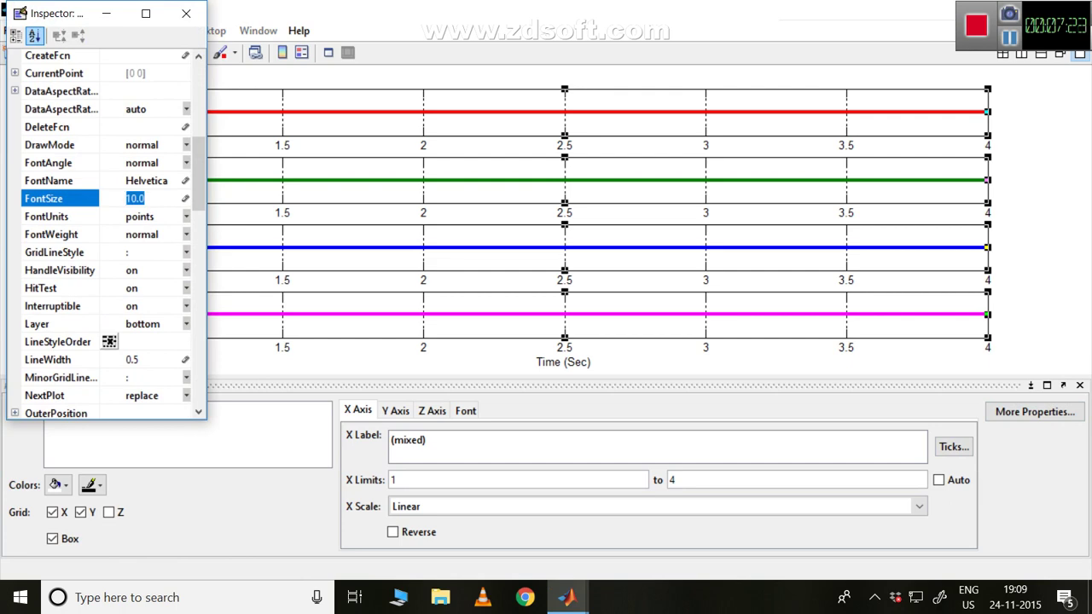
type("20")
Set the font weight of the four selected subplots to bold
left_click(186, 235)
key("Down")
key("Down")
key("Down")
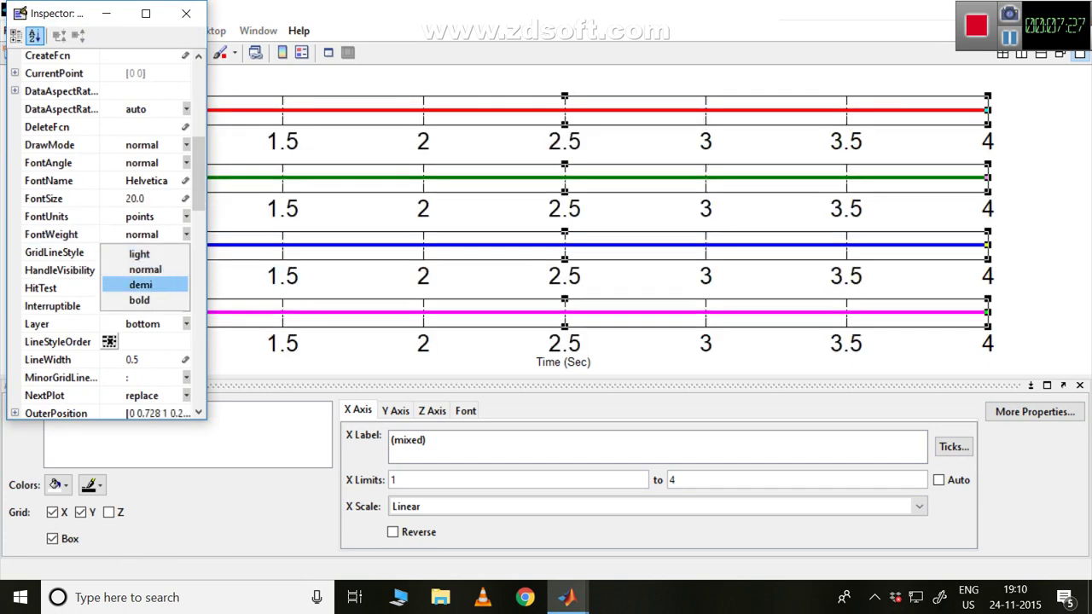
key("Return")
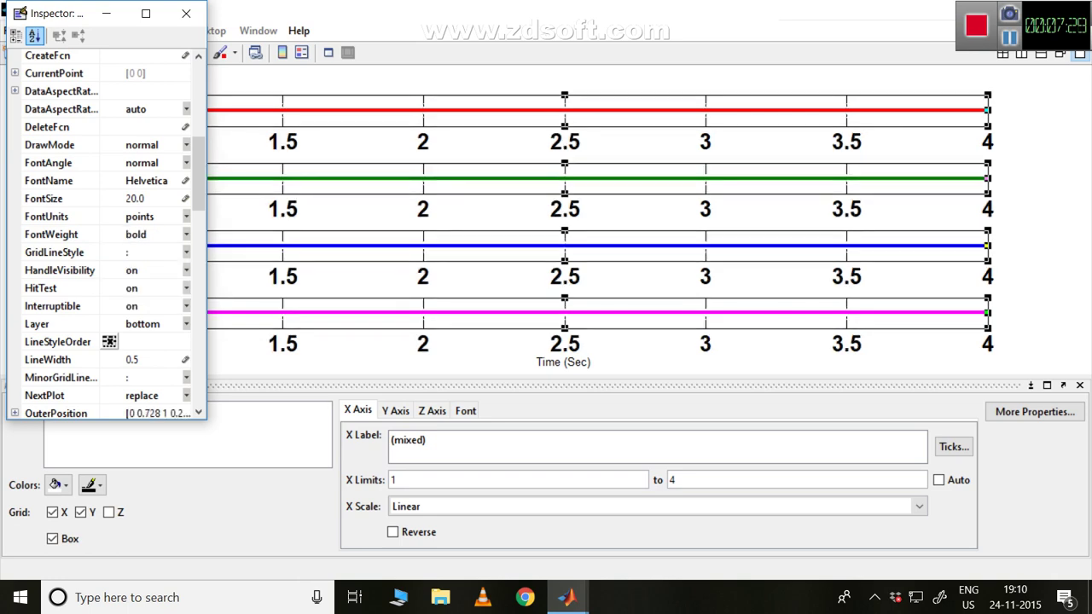
Set the font size of the four selected subplots to 15 and close the property inspector
left_click(146, 199)
mouse_move(126, 199)
left_mouse_down()
mouse_move(146, 199)
mouse_move(136, 199)
left_mouse_up()
left_click(136, 198)
type("15")
key("BackSpace")
key("BackSpace")
key("BackSpace")
key("BackSpace")
type("15")
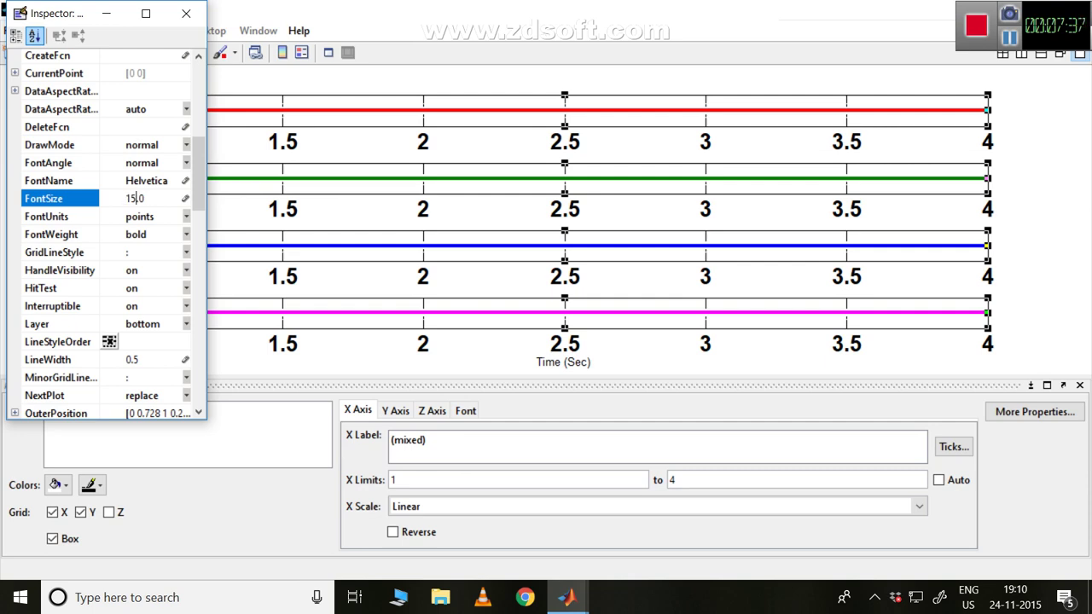
left_click(186, 163)
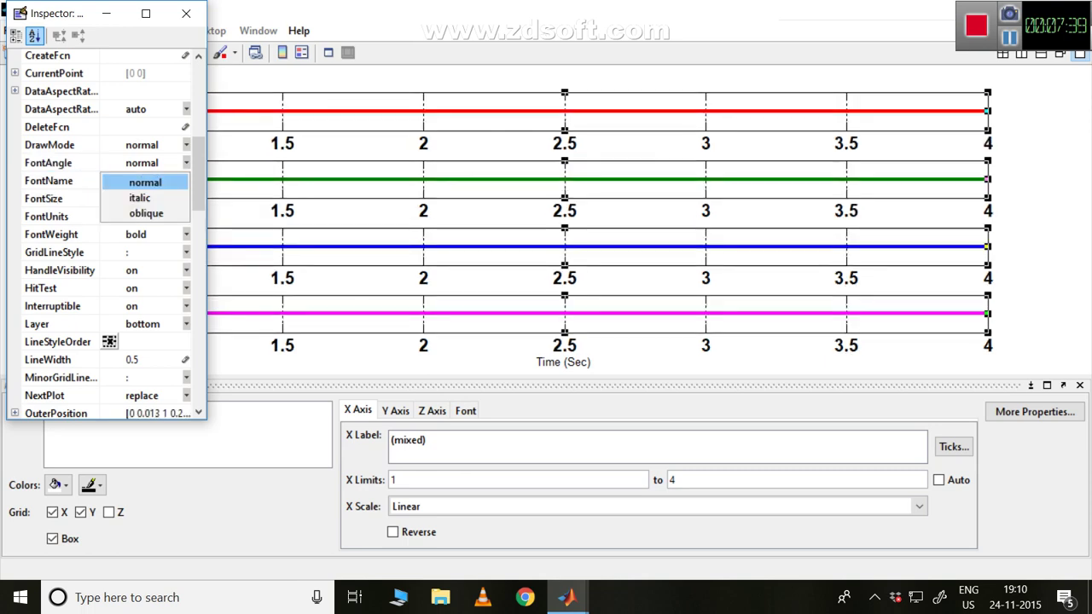
left_click_drag(198, 175, 198, 273)
scroll(107, 231, "down", 10)
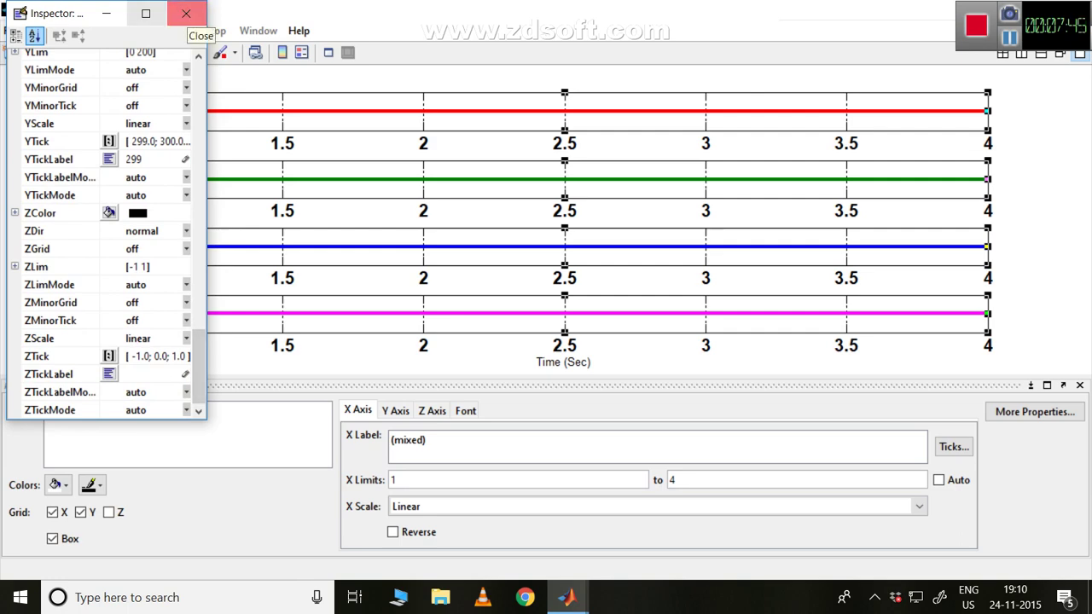
left_click(186, 13)
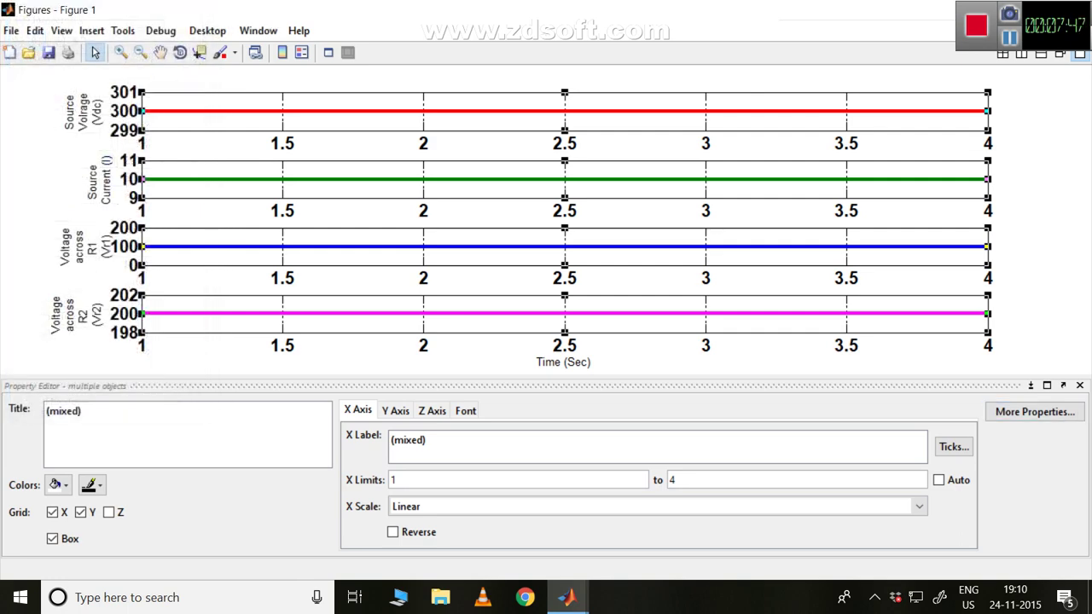
Select the four Y axis labels and the "Time (Sec)" label together and set their font size to 20
left_click(196, 77)
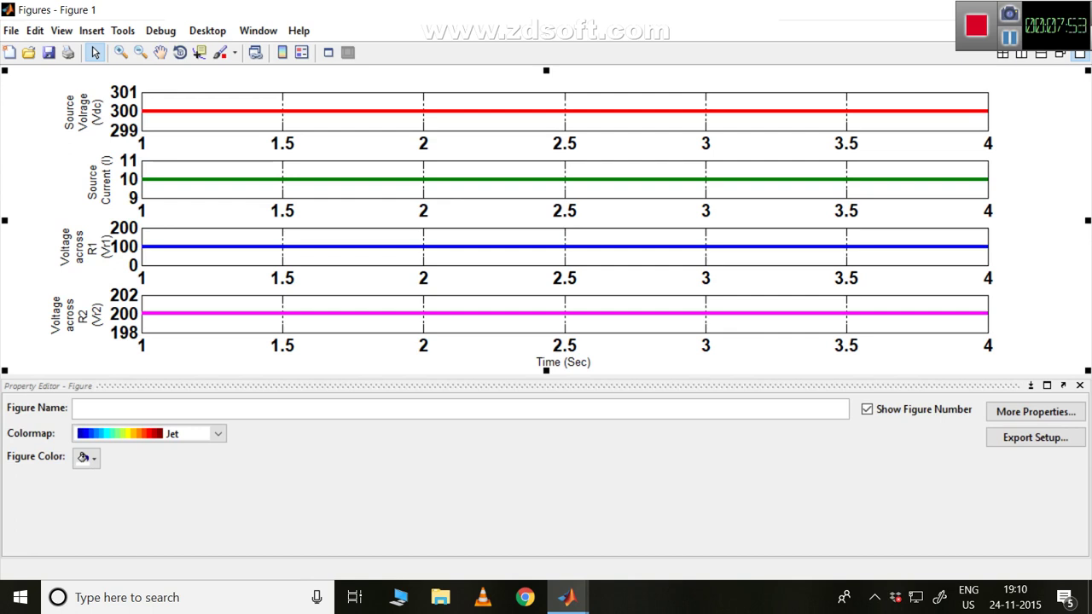
left_click(78, 316)
left_click(205, 323)
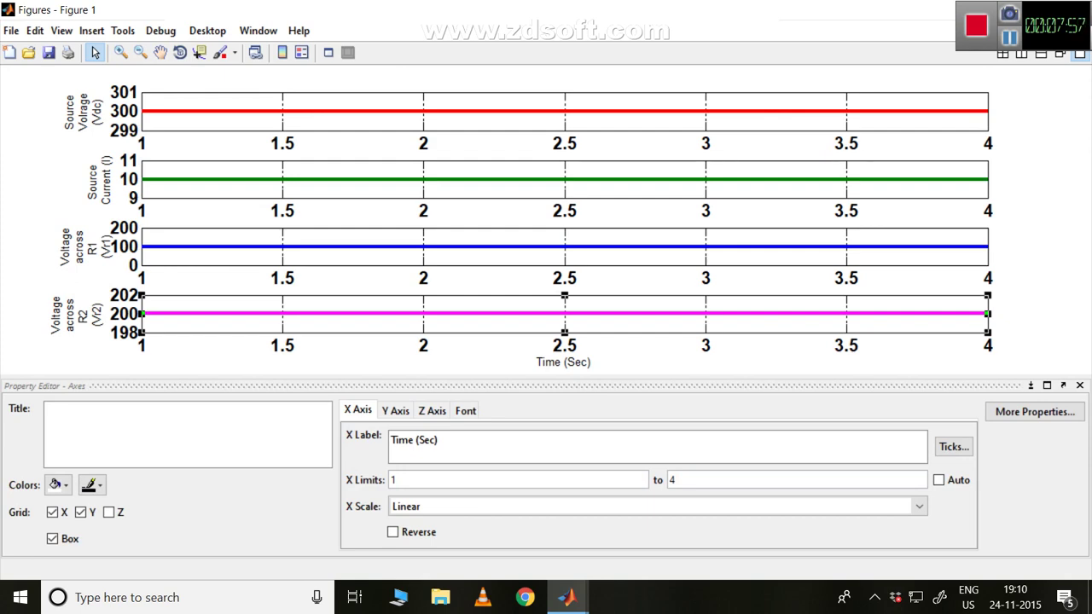
left_click(77, 315)
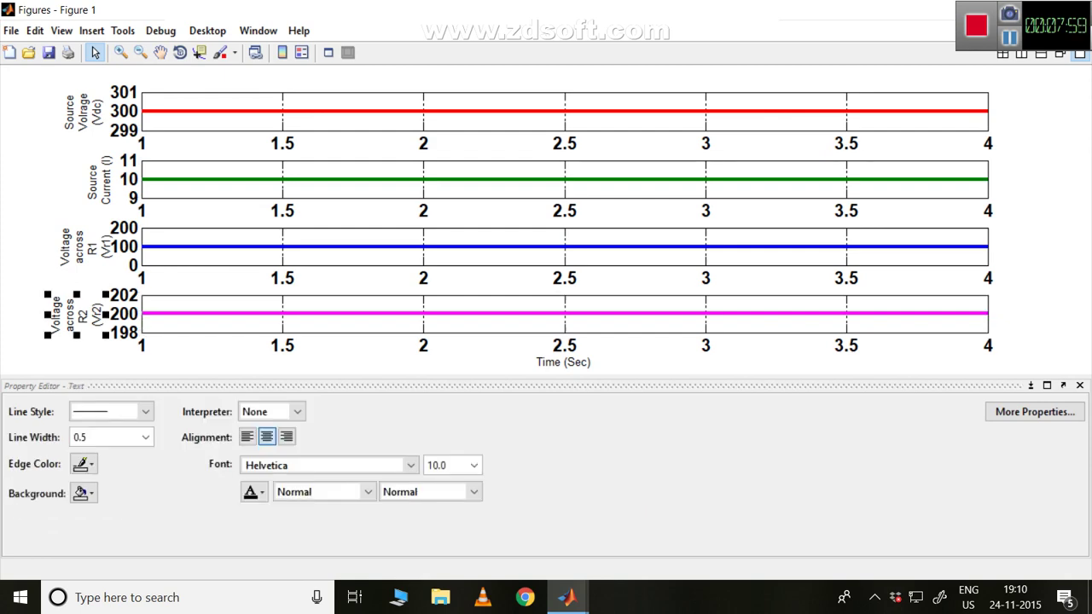
left_click(85, 247, "shift")
left_click(100, 181, "shift")
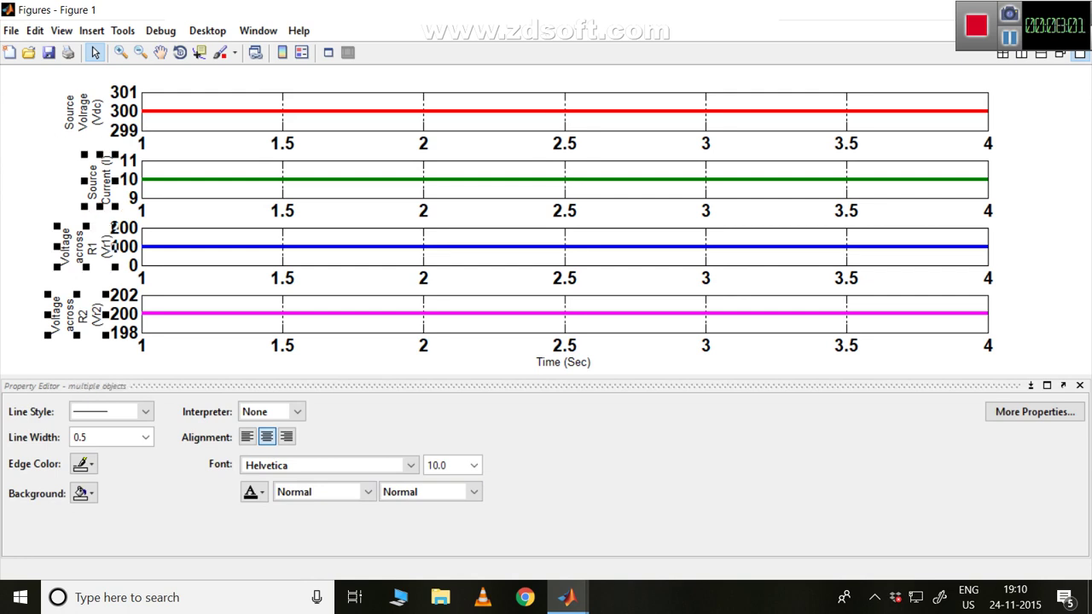
left_click(83, 112, "shift")
left_click(563, 363, "shift")
left_click(473, 465)
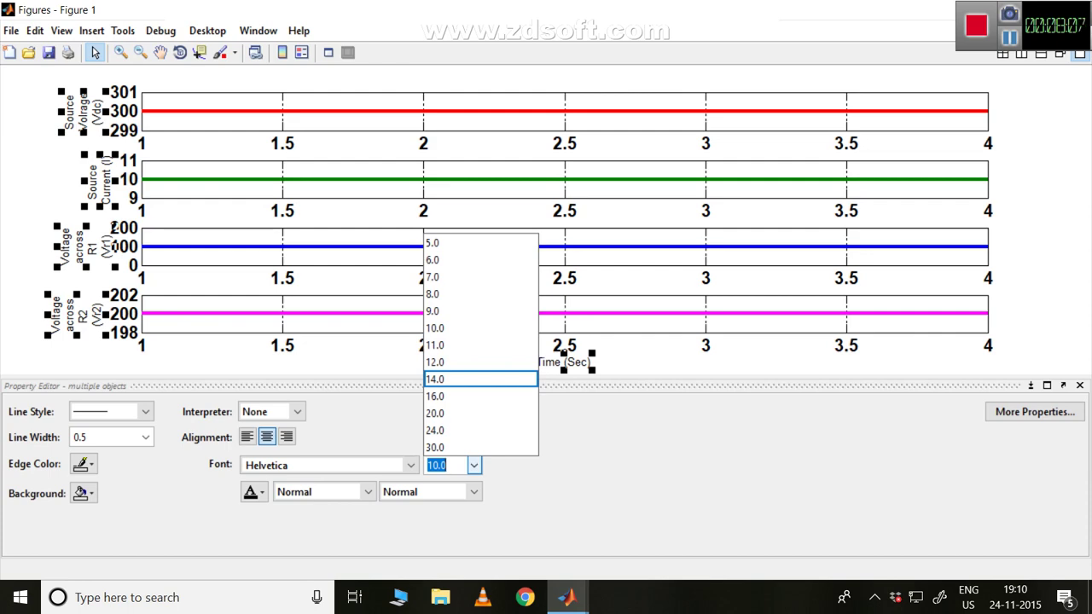
left_click(439, 413)
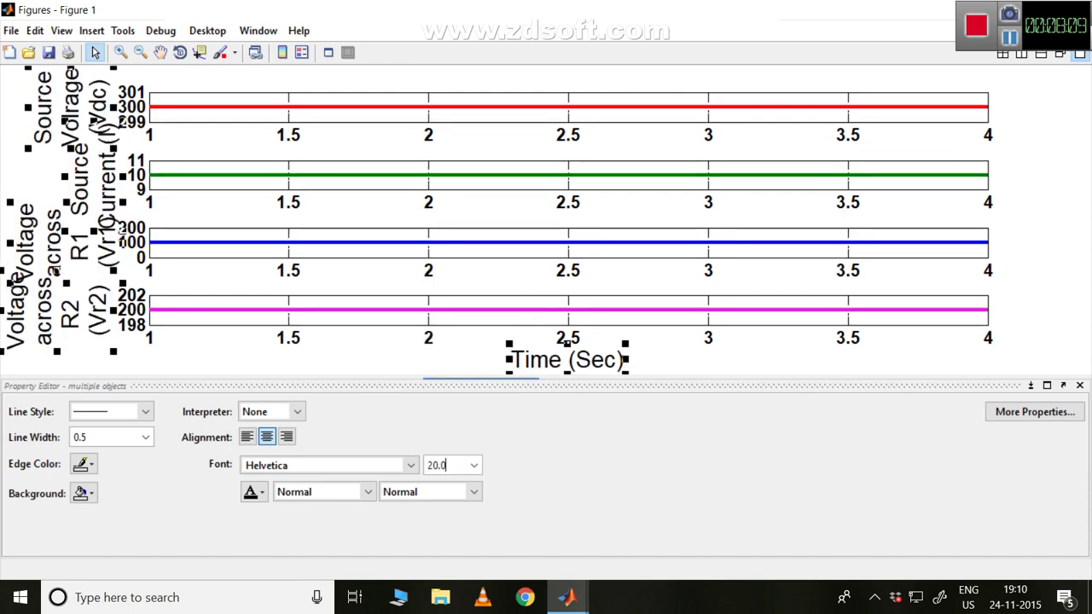
Set the selected axis labels to font size 16 and Bold weight, and close the Property Editor
left_click(473, 465)
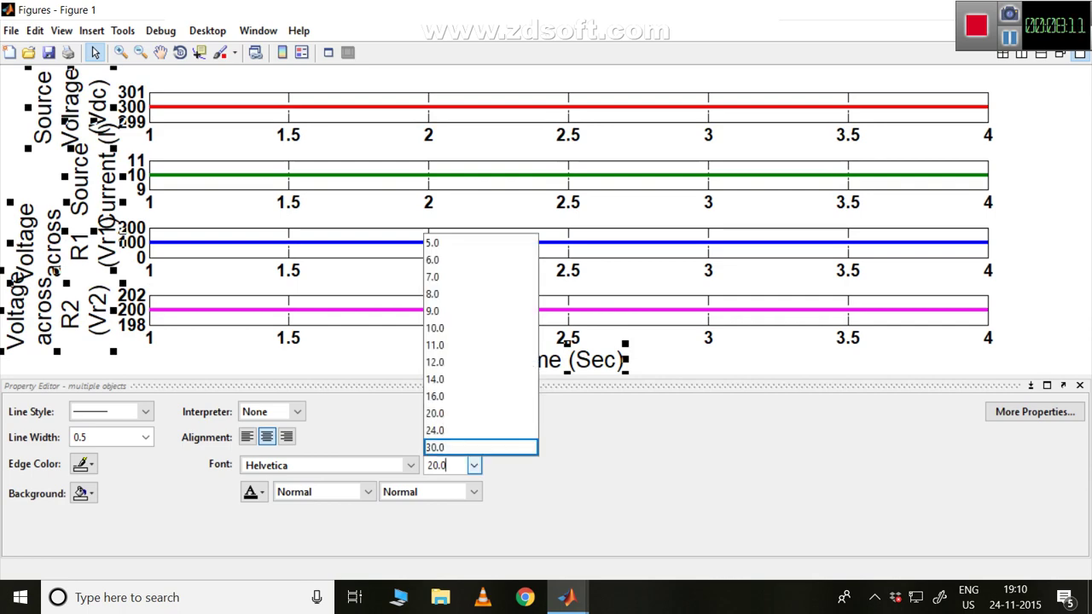
left_click(465, 396)
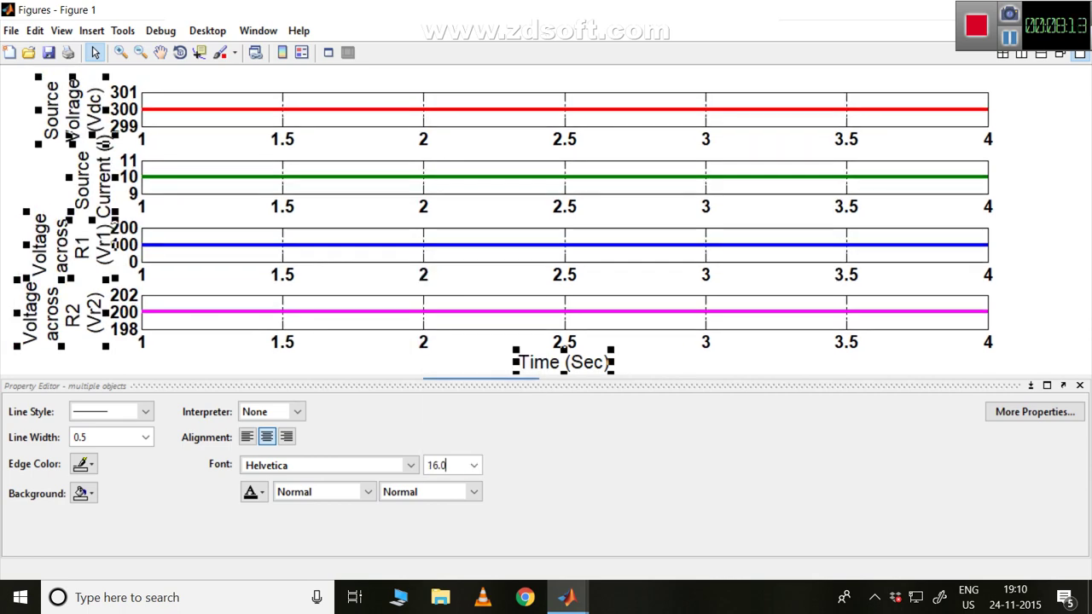
left_click(368, 492)
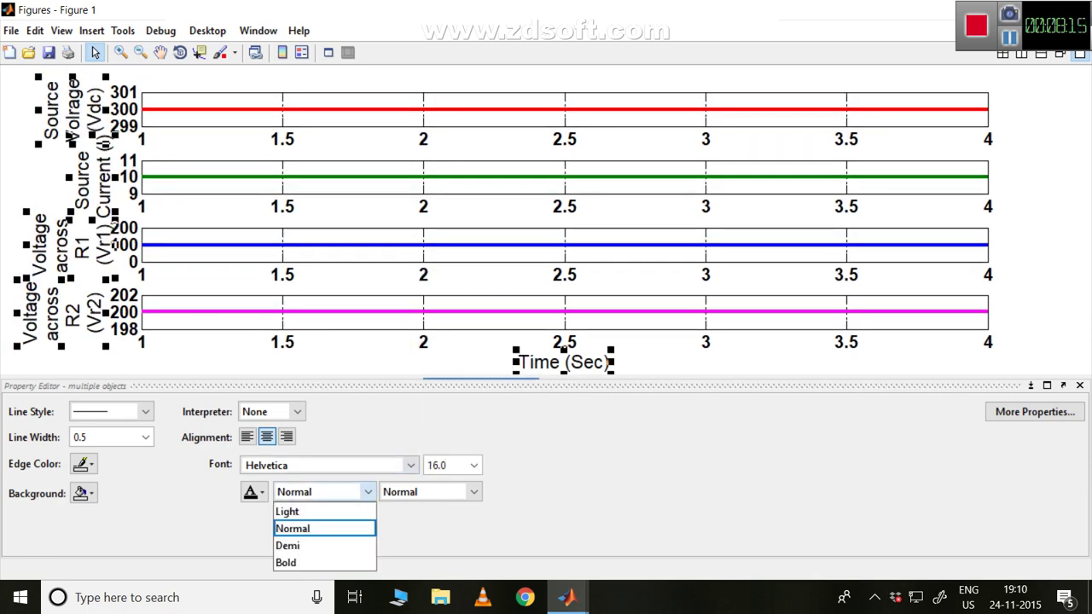
left_click(287, 563)
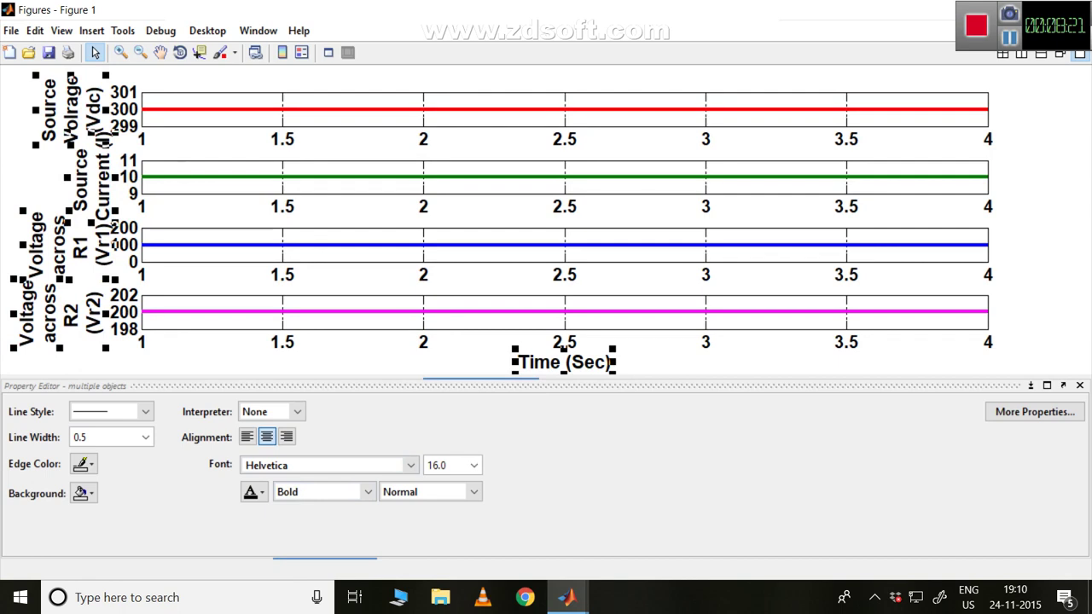
left_click(1080, 385)
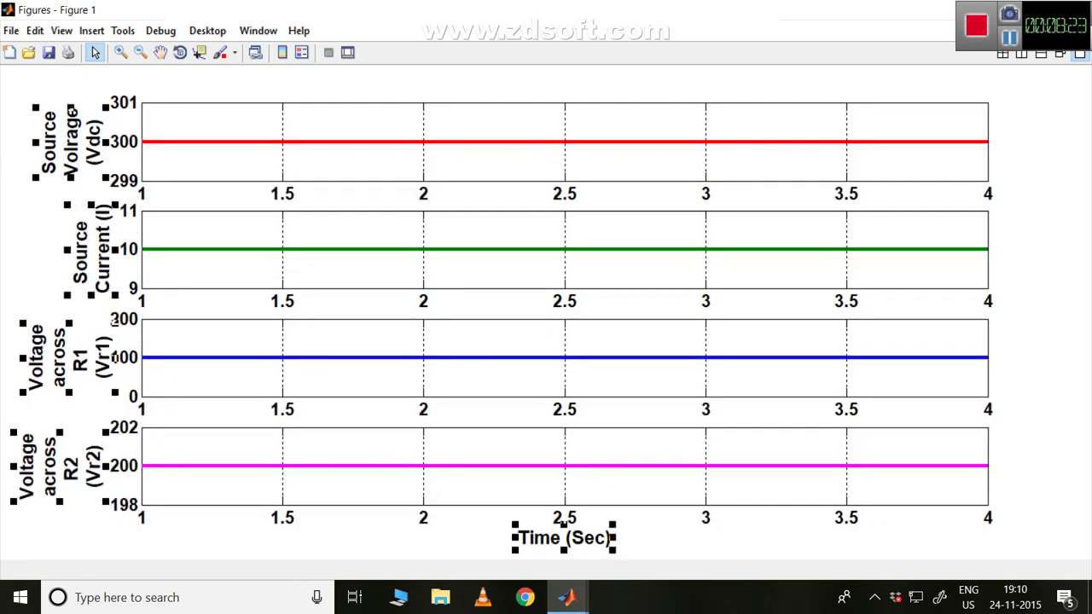
Deselect the axis labels and open the Property Editor for the figure
left_click(1038, 312)
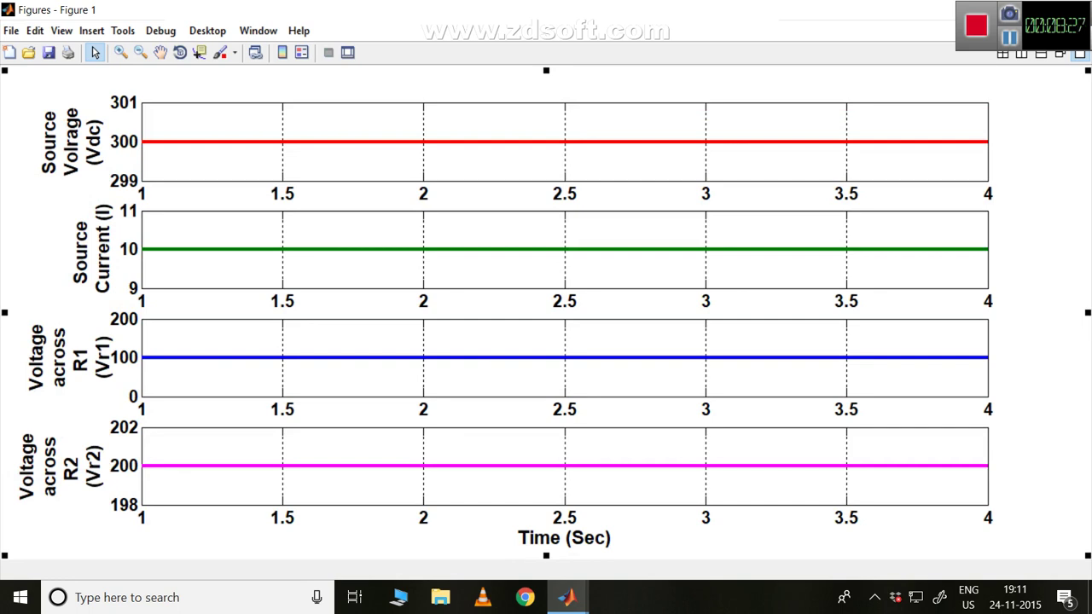
left_click(546, 484)
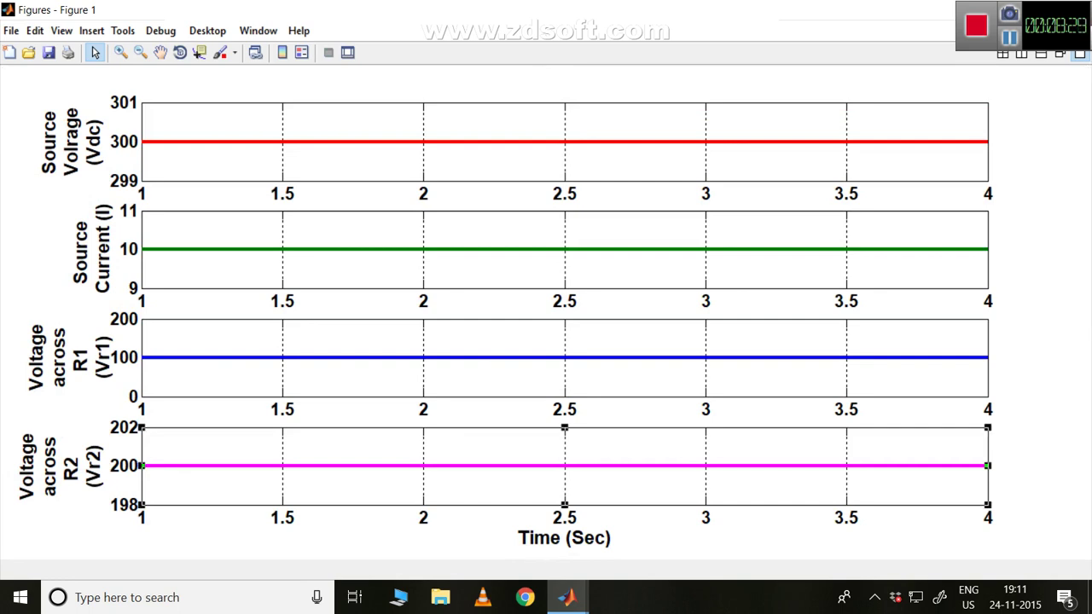
left_click(547, 377, "shift")
left_click(546, 269, "shift")
left_click(546, 161, "shift")
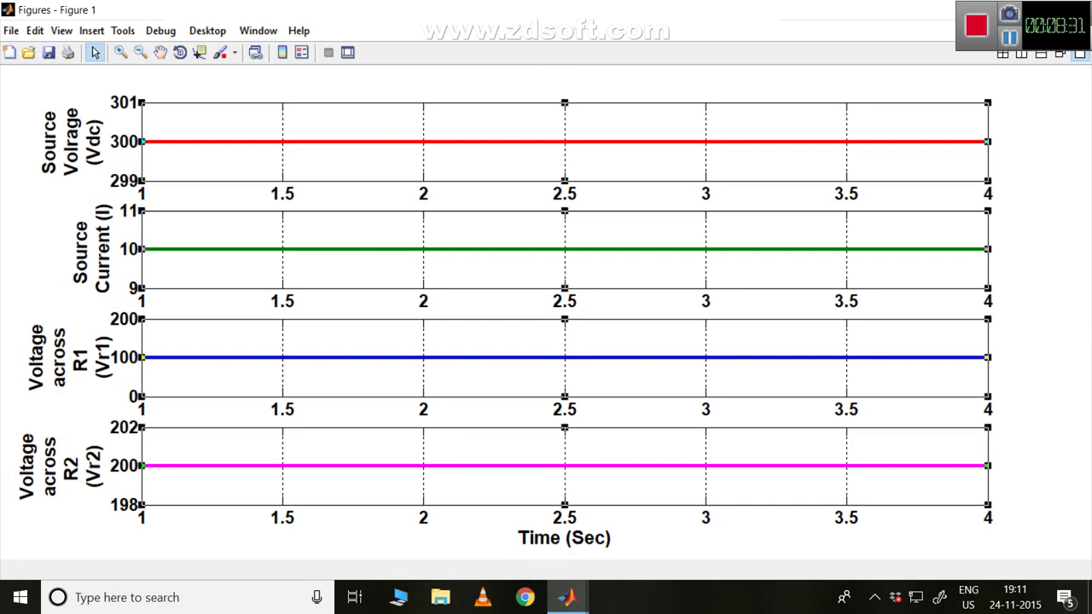
double_click(1037, 256)
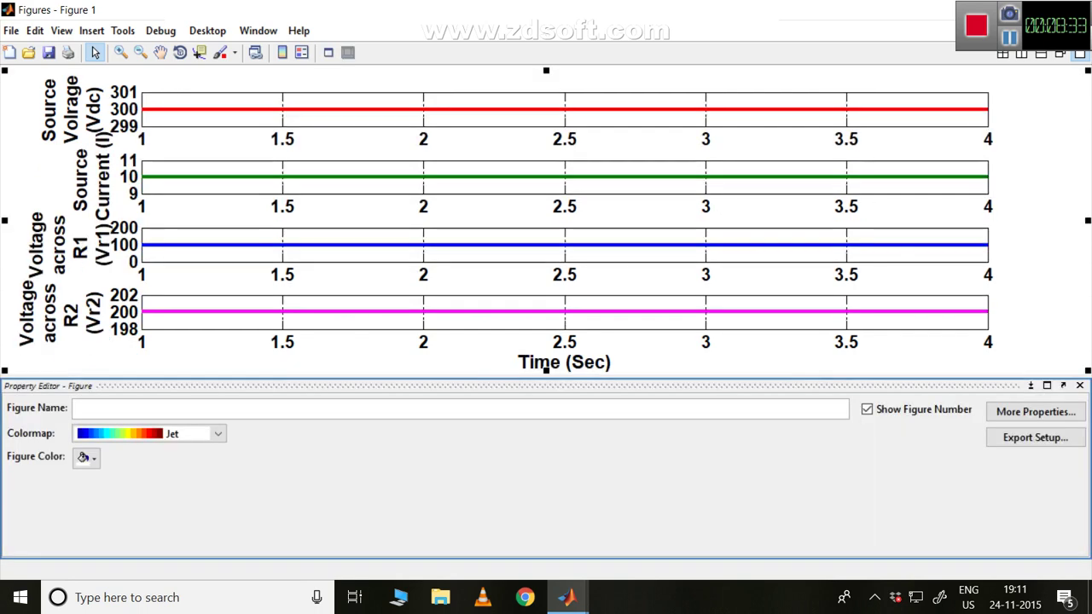
Select all four subplots together and open the inspector with their full list of properties
left_click(546, 322)
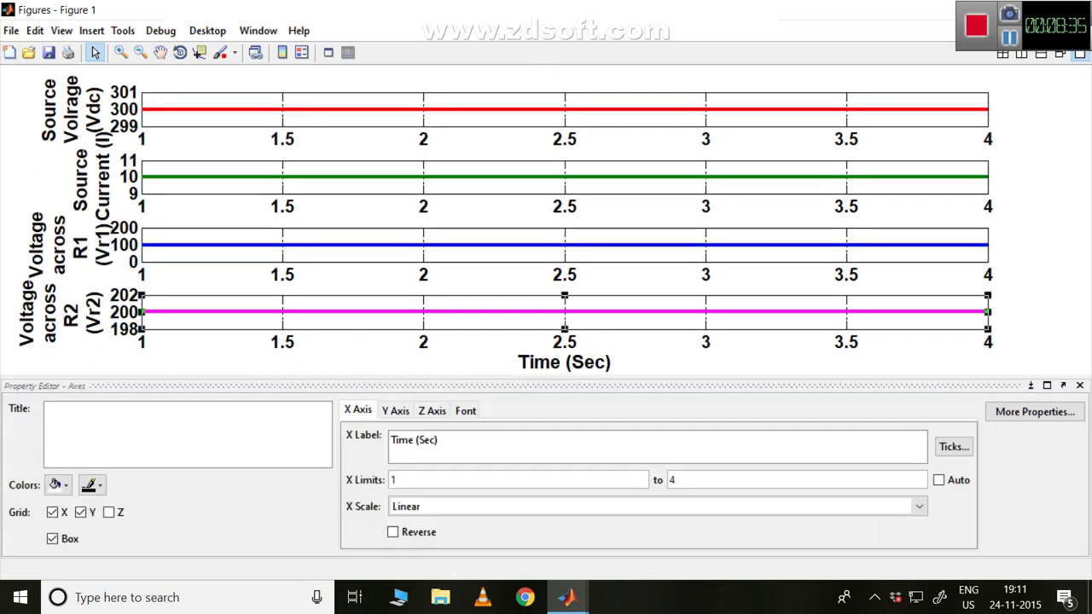
left_click(546, 254, "shift")
left_click(546, 186, "shift")
left_click(546, 118, "shift")
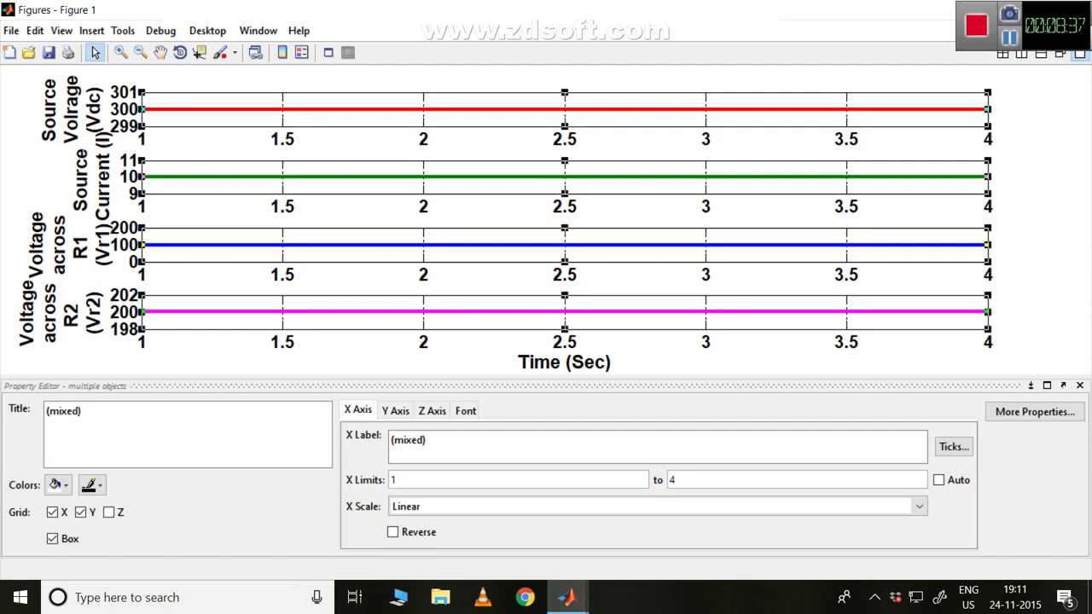
left_click(1036, 412)
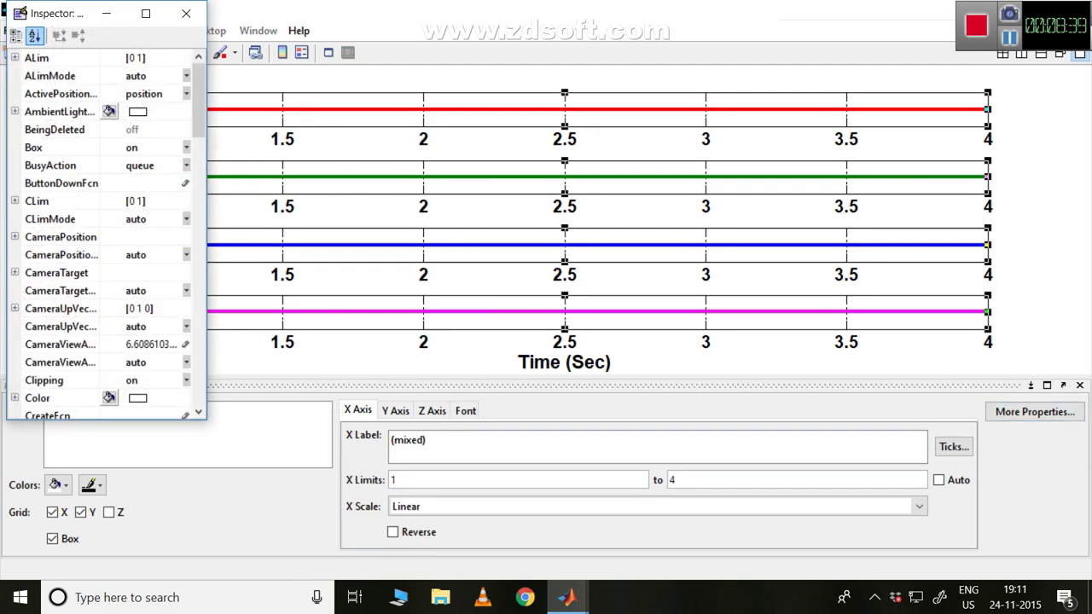
Set the font size of the four selected subplots to 12 and close the inspector and the Property Editor
scroll(107, 230, "down", 9)
left_click_drag(127, 102, 137, 102)
type("12")
key("Return")
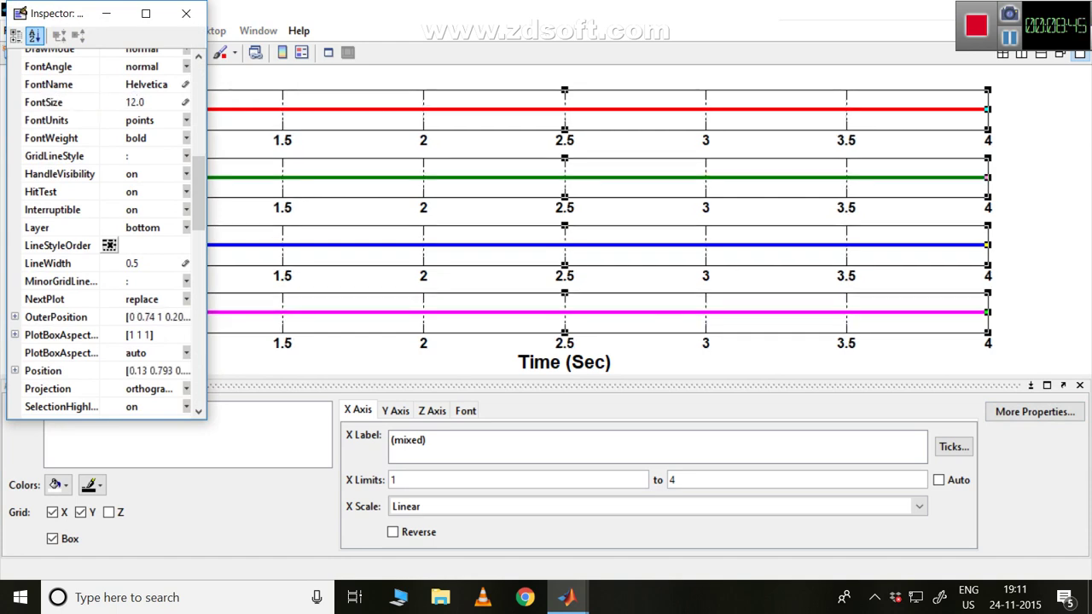
left_click(186, 14)
left_click(223, 362)
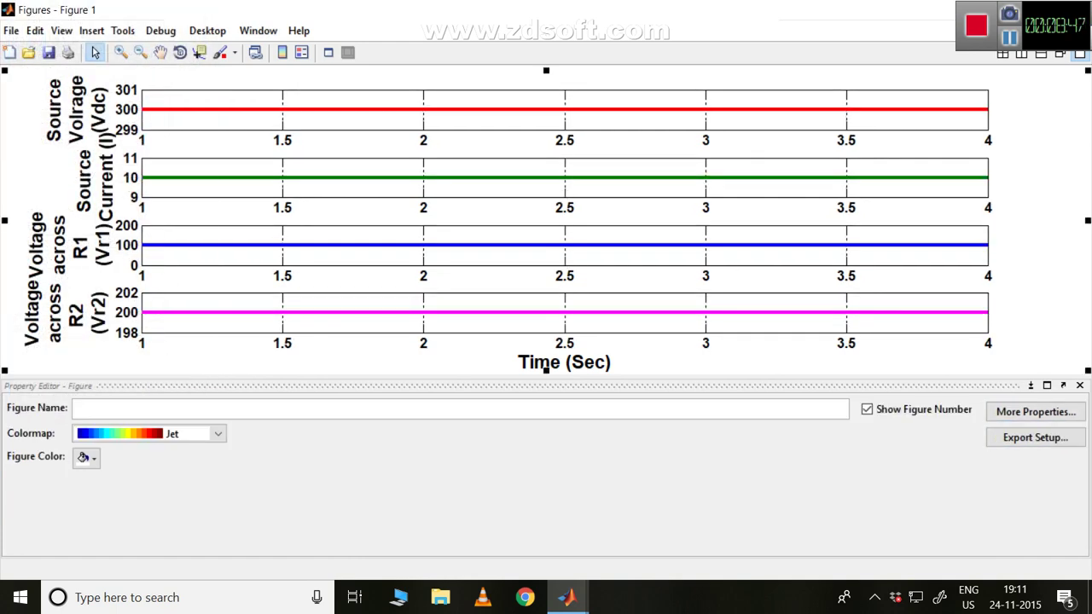
left_click(1079, 385)
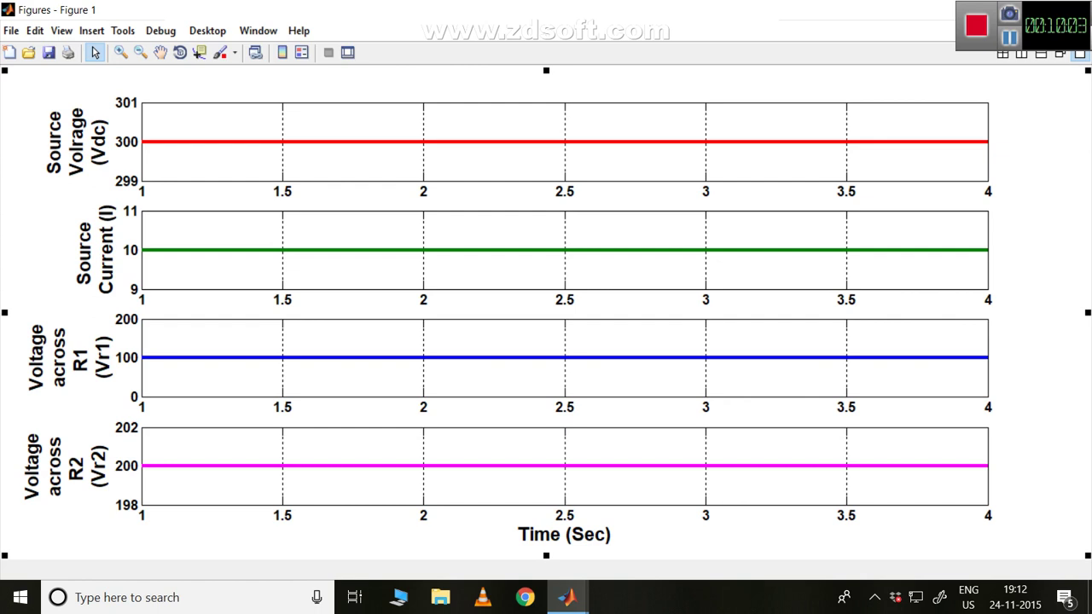
Save the figure in the MATLAB folder as untitled.fig in MATLAB Figure format
left_click(11, 30)
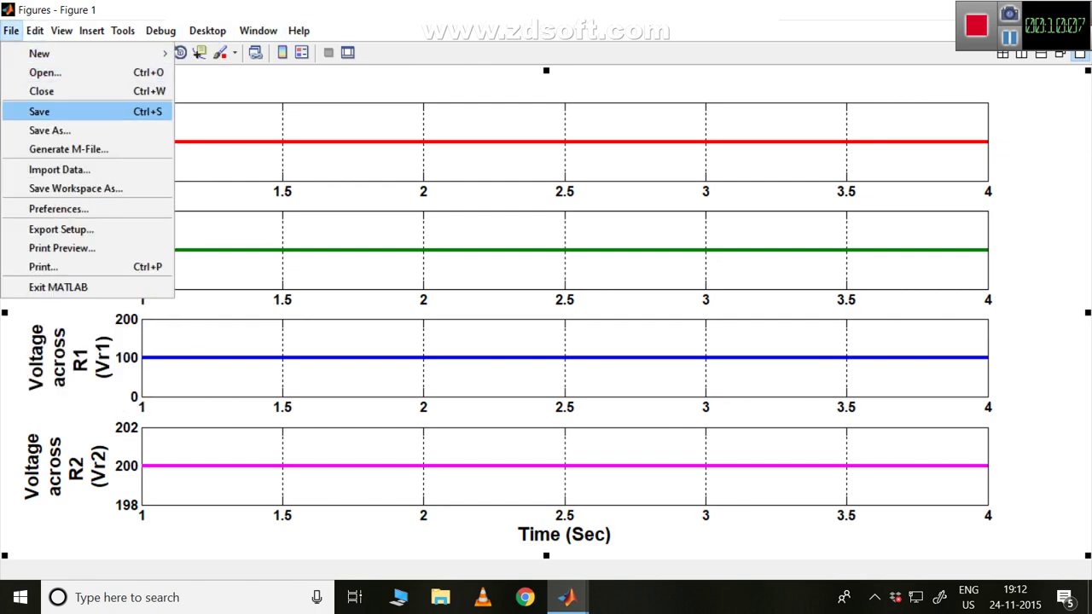
left_click(50, 129)
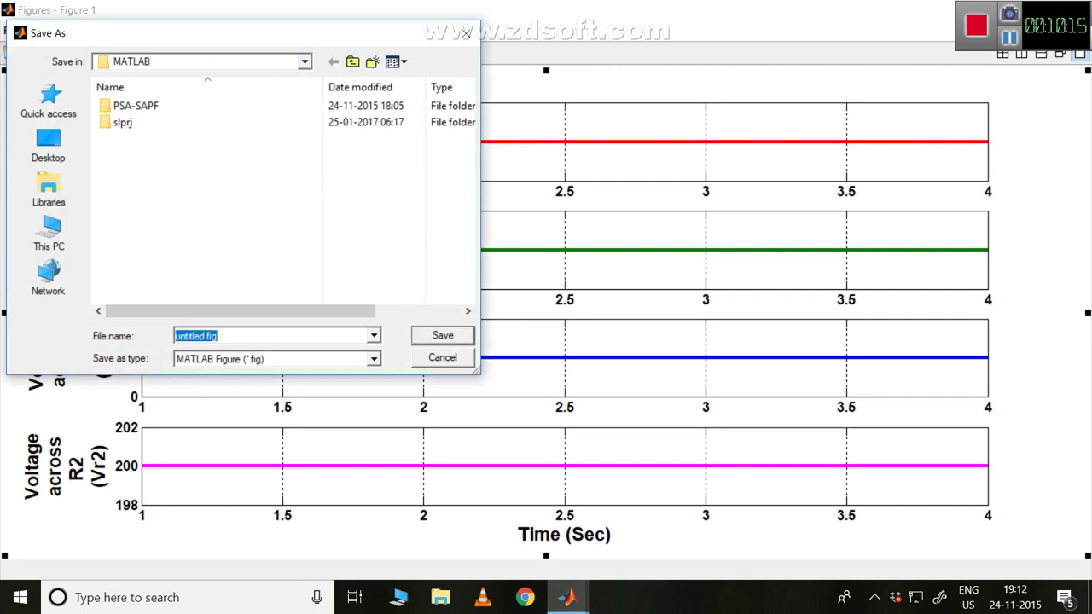
key("Escape")
left_click(95, 53)
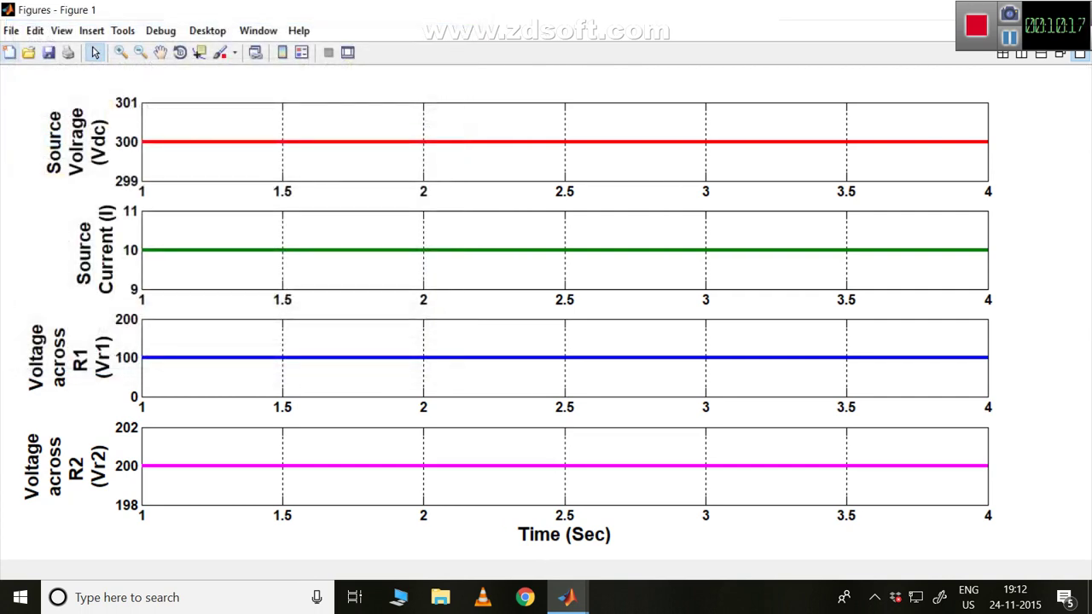
Save a copy of the figure in the MATLAB folder as untitled.tif in TIFF image format
key("alt+f")
key("Down")
key("Down")
key("Down")
key("Down")
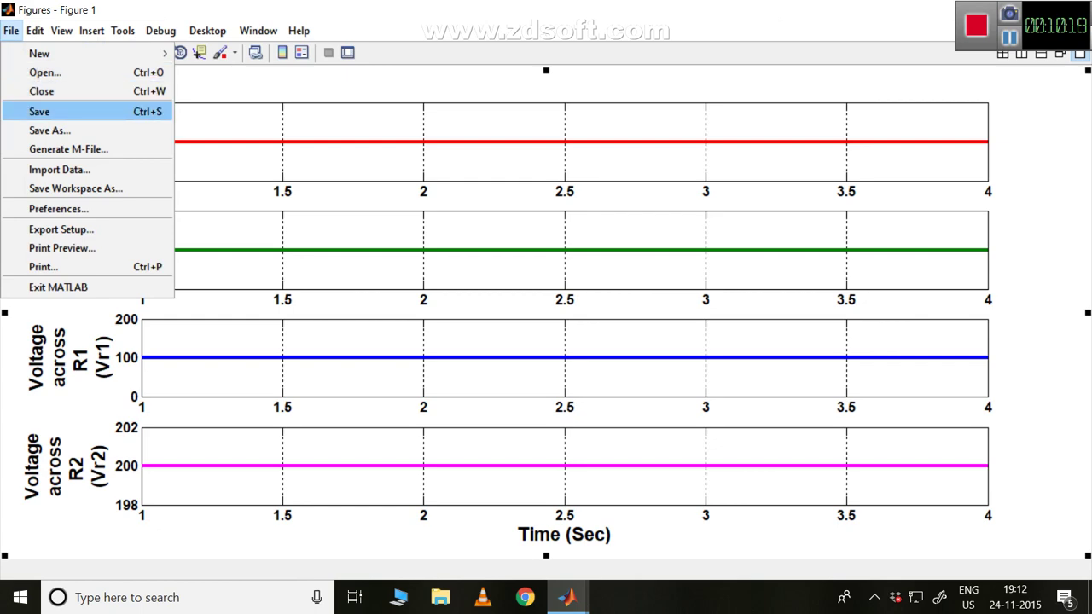
key("Return")
key("Tab")
key("alt+Down")
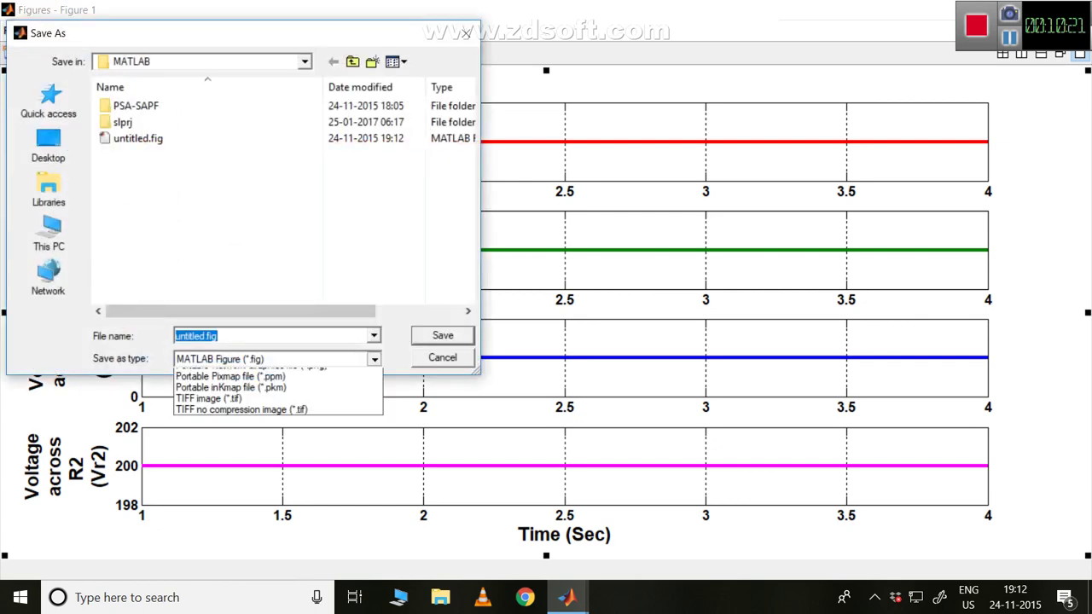
key("Down")
key("Down")
key("Down")
key("Down")
key("Down")
key("Down")
key("Down")
key("Down")
key("Down")
key("Down")
key("Down")
key("Down")
key("Down")
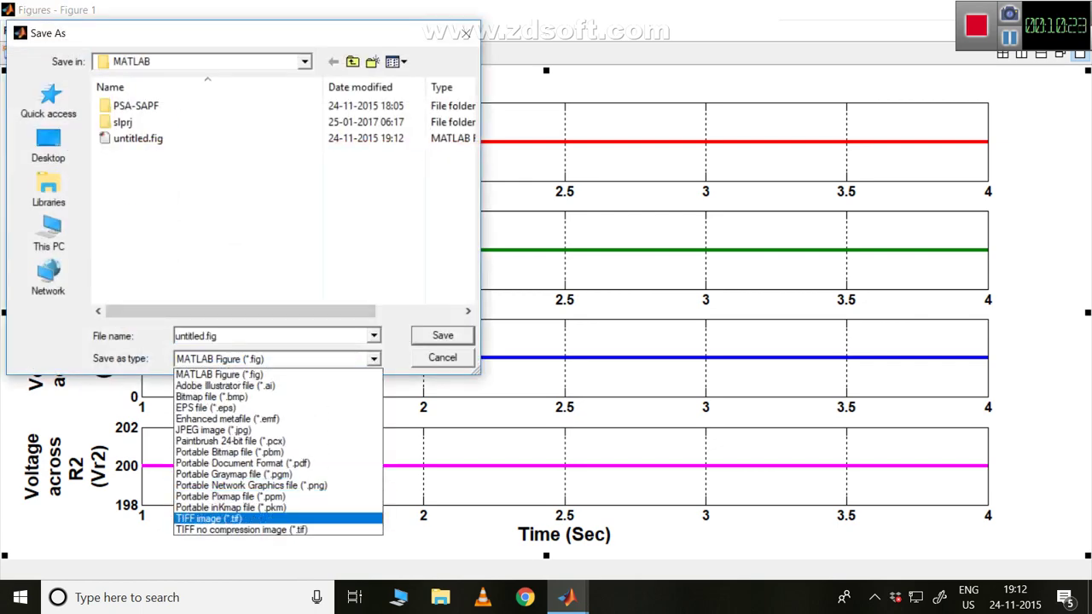
key("Return")
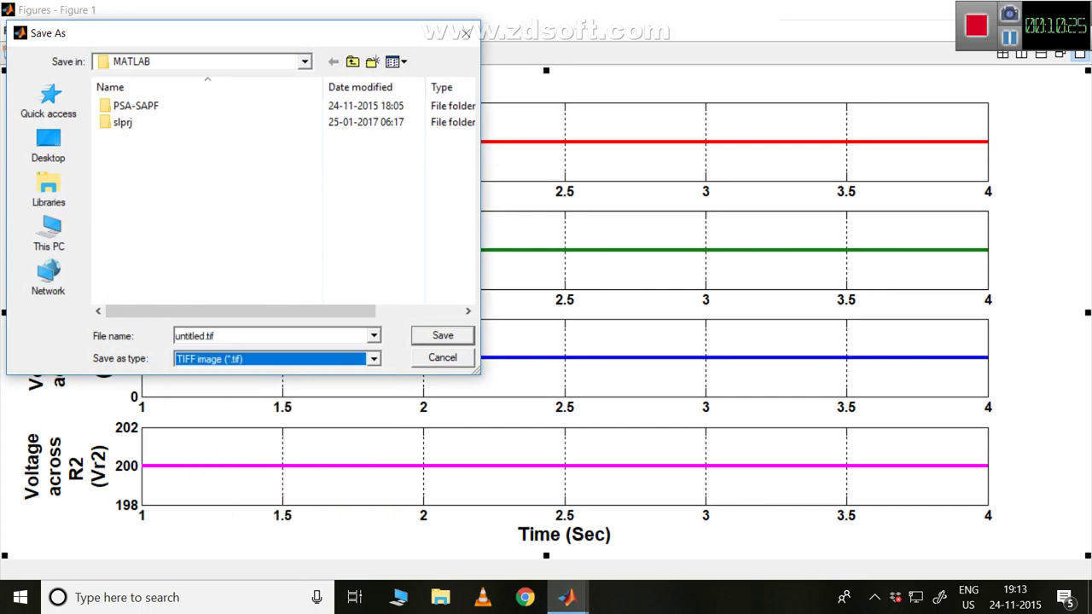
key("shift+Tab")
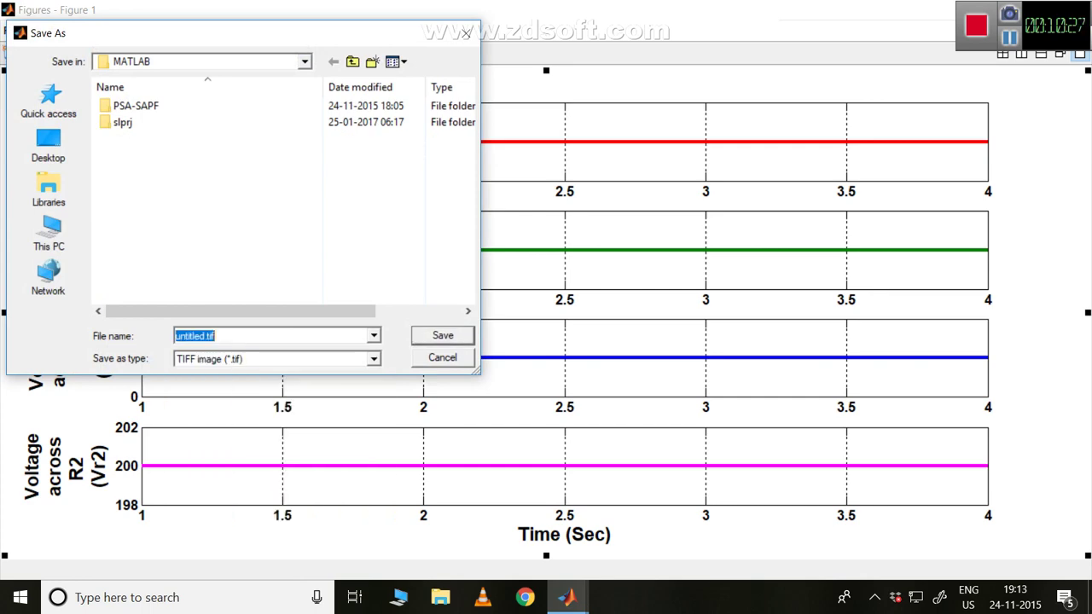
key("Return")
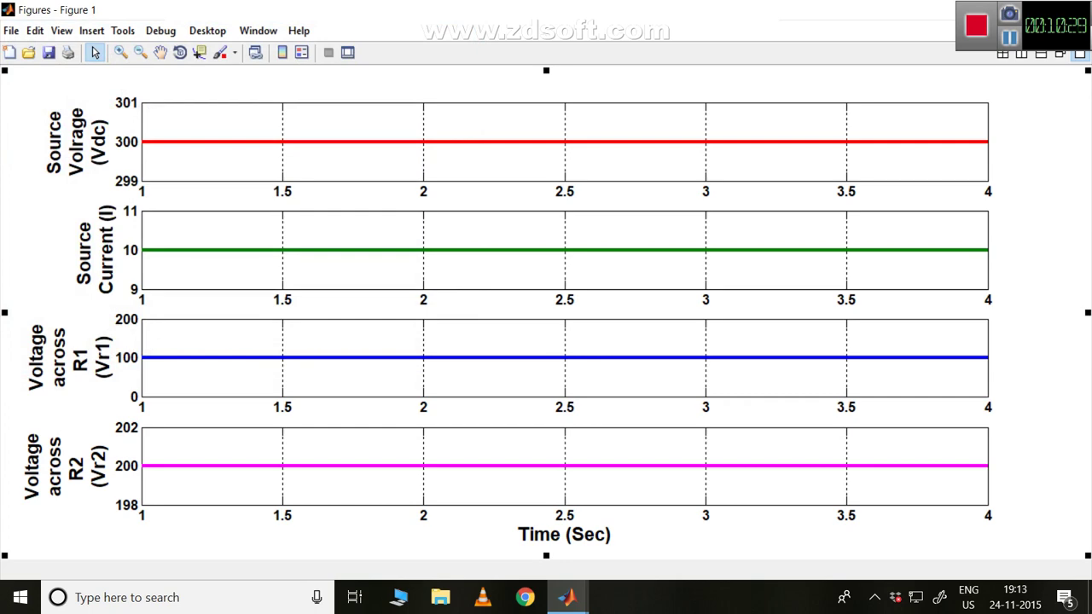
Save another copy of the figure in the MATLAB folder as untitled.jpg in JPEG image format
left_click(11, 29)
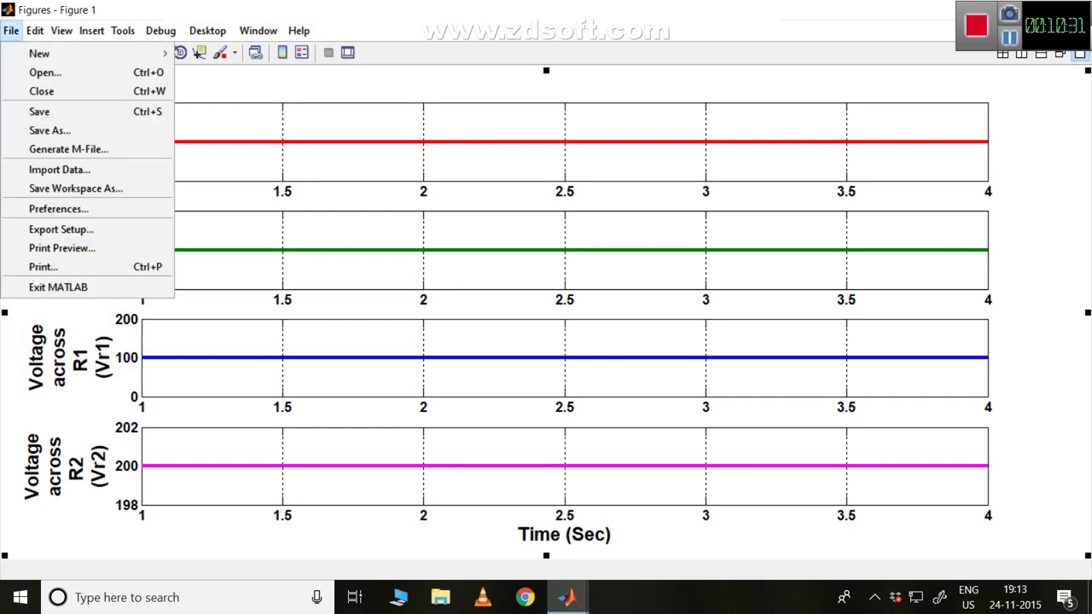
key("Up")
key("Return")
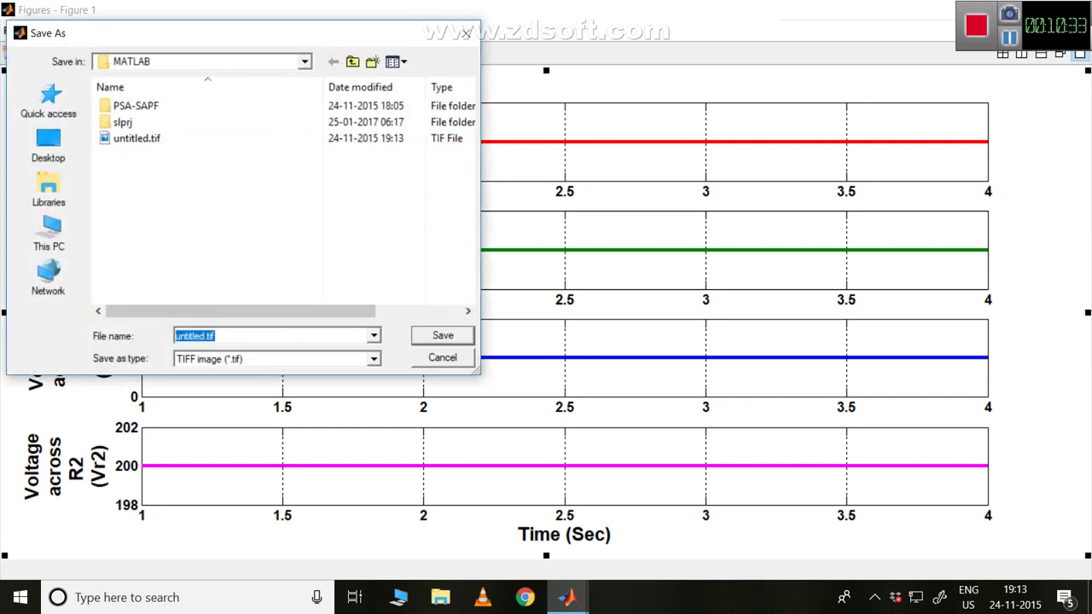
left_click(374, 359)
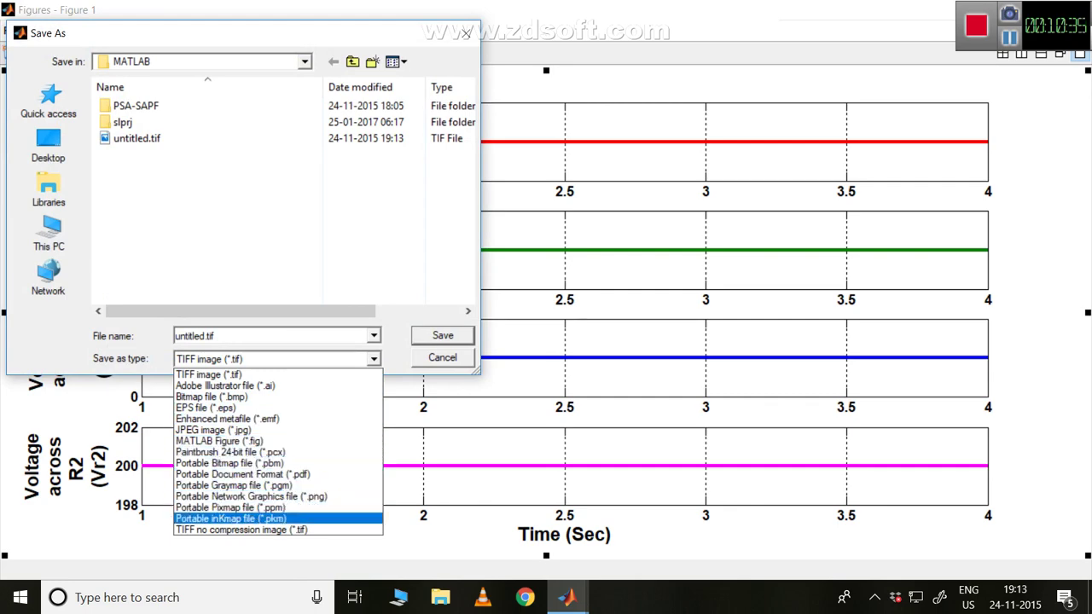
key("Up")
key("Up")
key("Up")
key("Up")
key("Up")
key("Up")
key("Up")
key("Up")
key("Up")
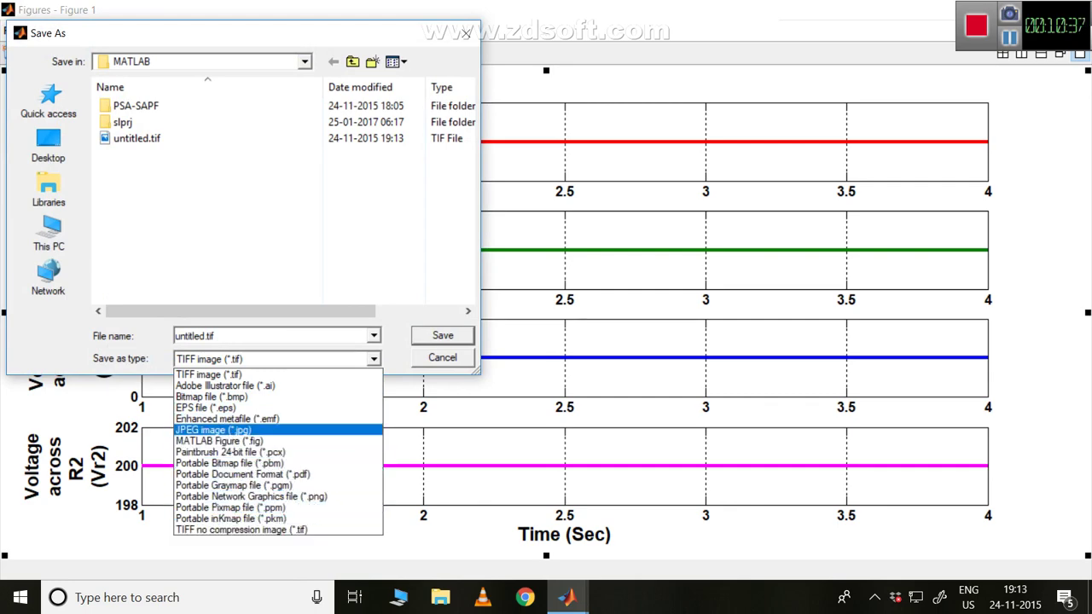
key("Return")
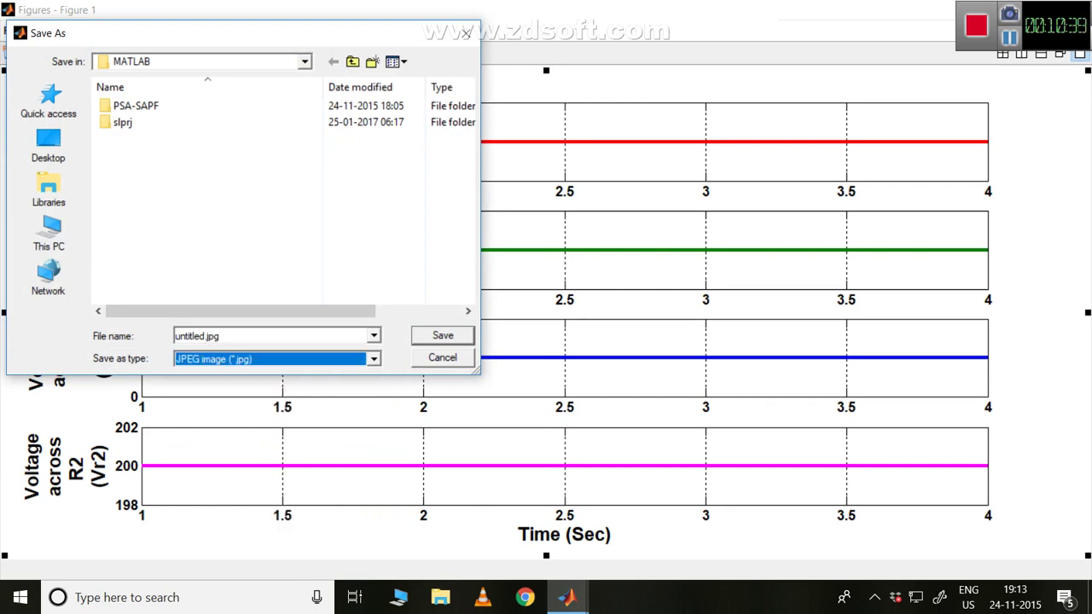
key("Return")
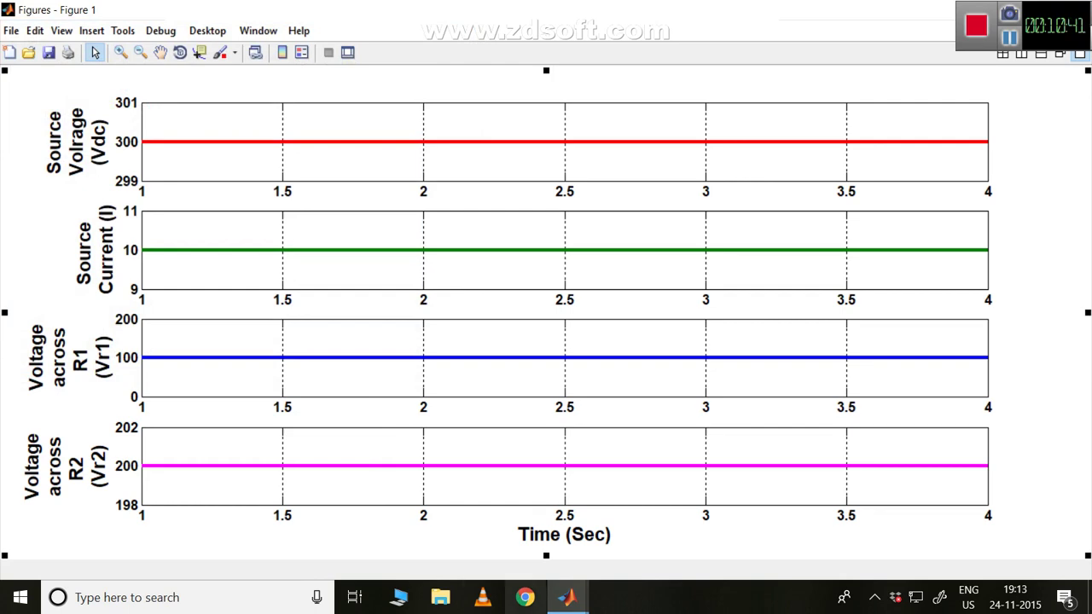
Switch to File Explorer, open the MATLAB folder in Documents and sort its files by date modified
left_click(441, 597)
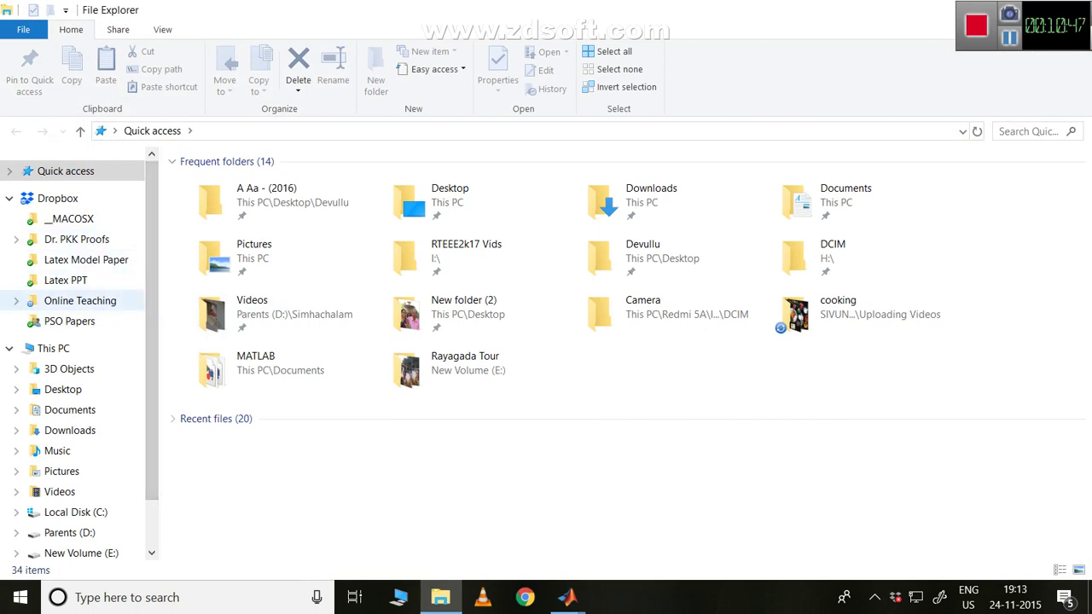
left_click(80, 300)
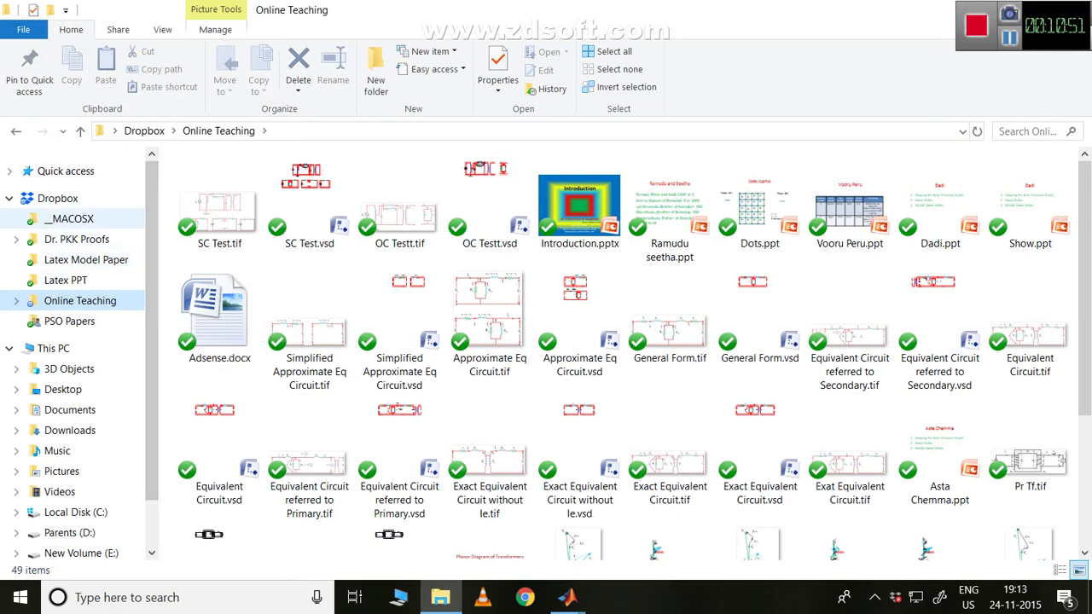
left_click(70, 410)
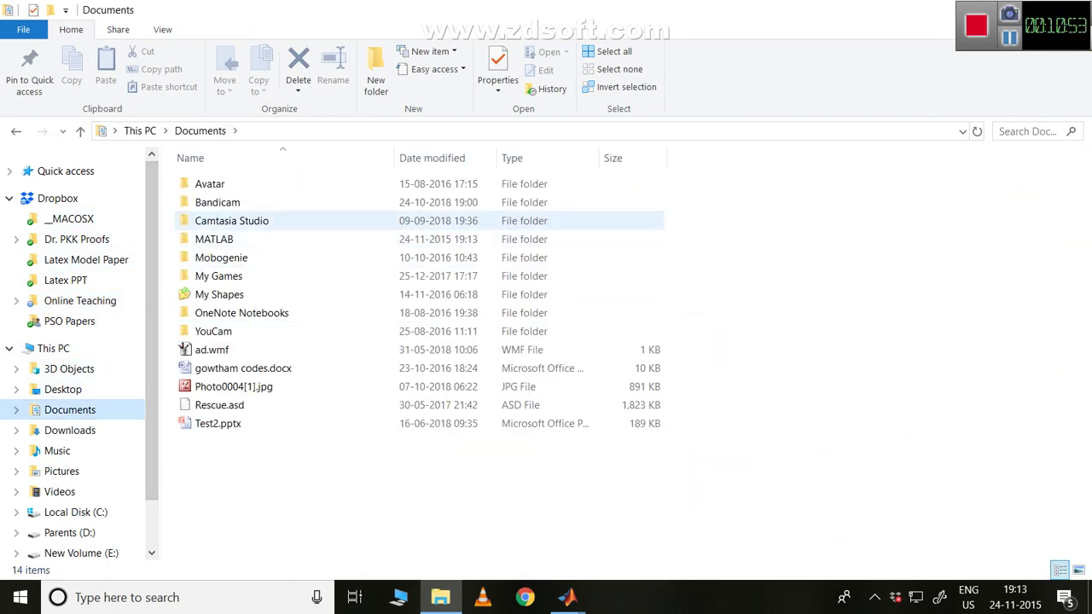
double_click(214, 239)
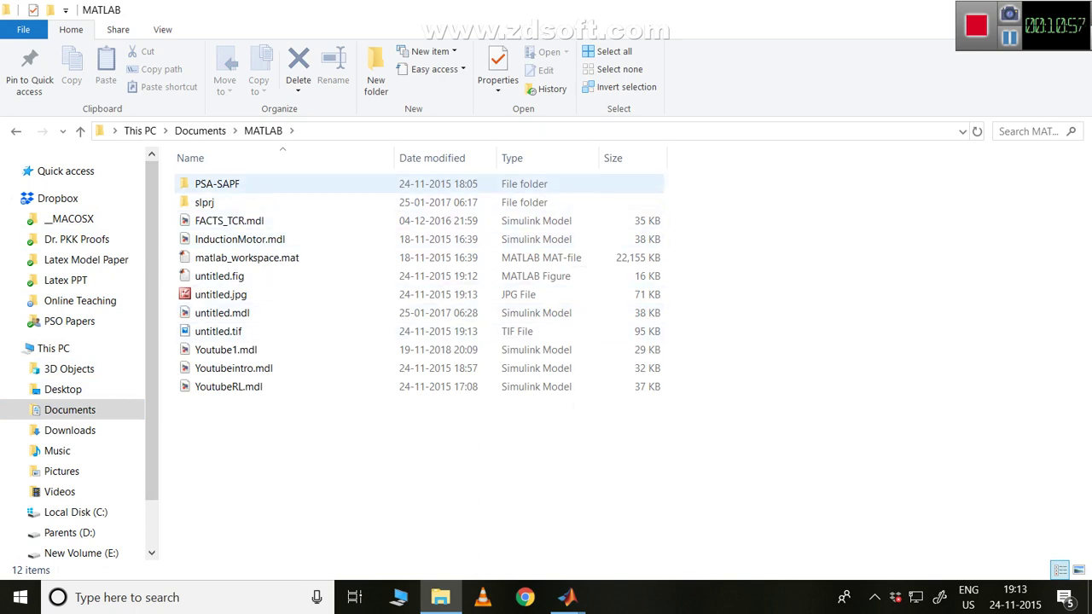
left_click(432, 158)
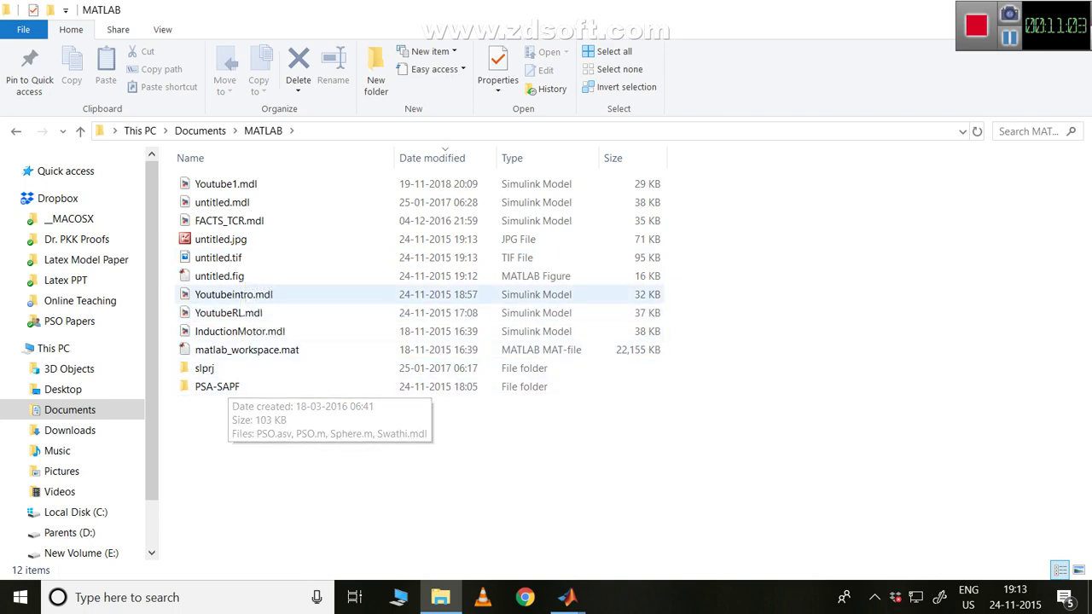
View untitled.tif in Microsoft Office Picture Manager and return to the MATLAB folder in File Explorer
left_click(218, 257)
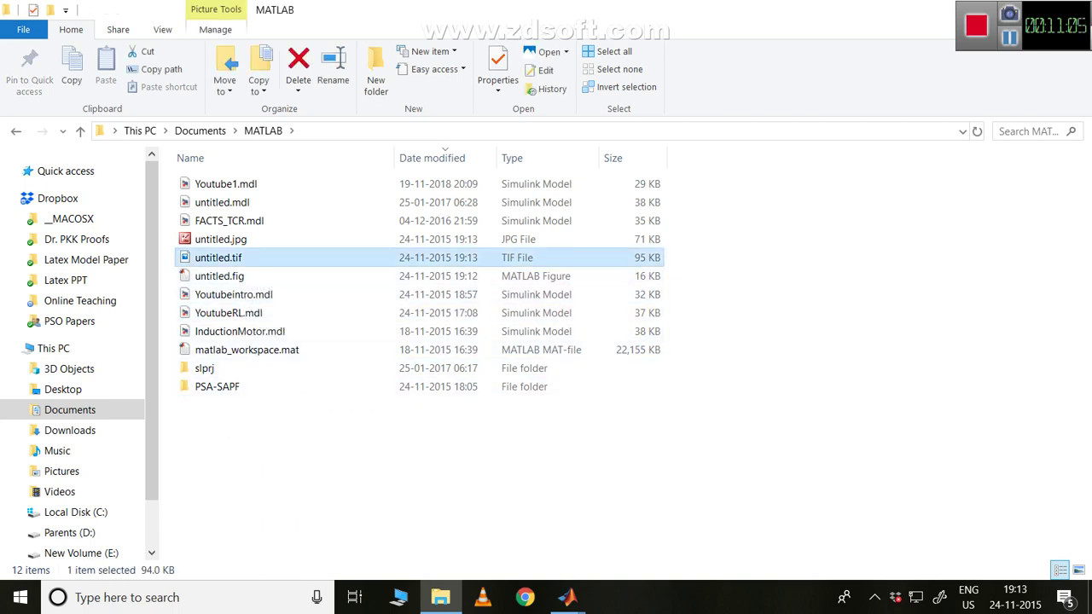
double_click(256, 257)
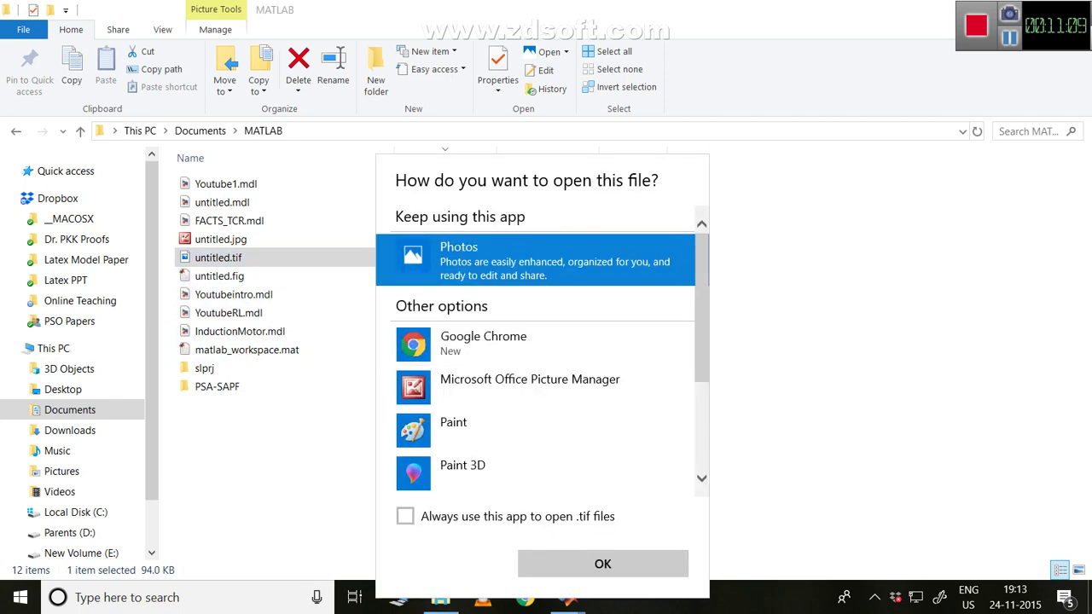
left_click(530, 388)
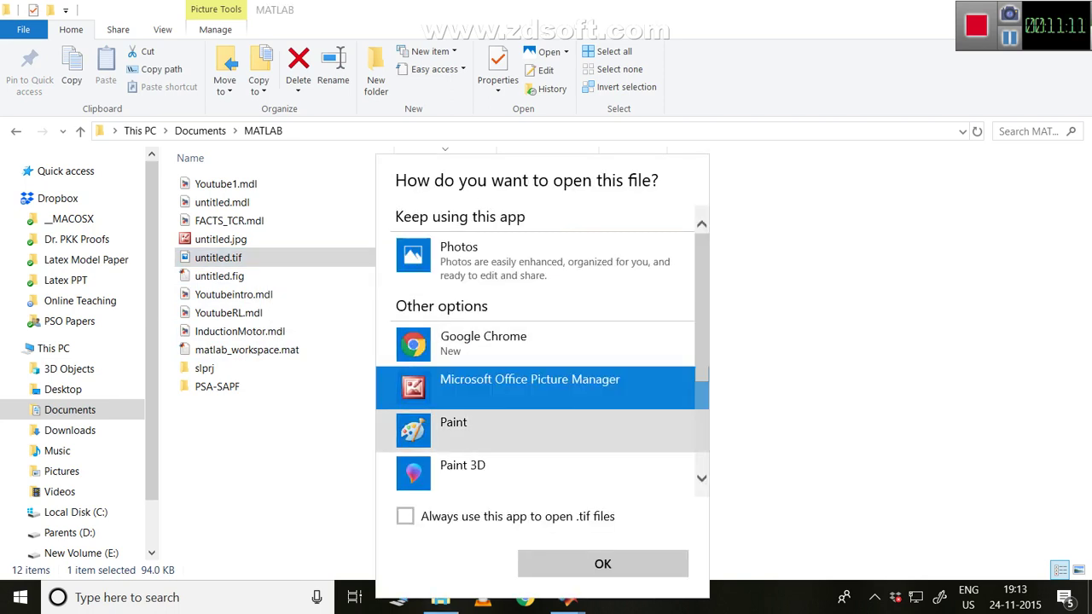
left_click(603, 564)
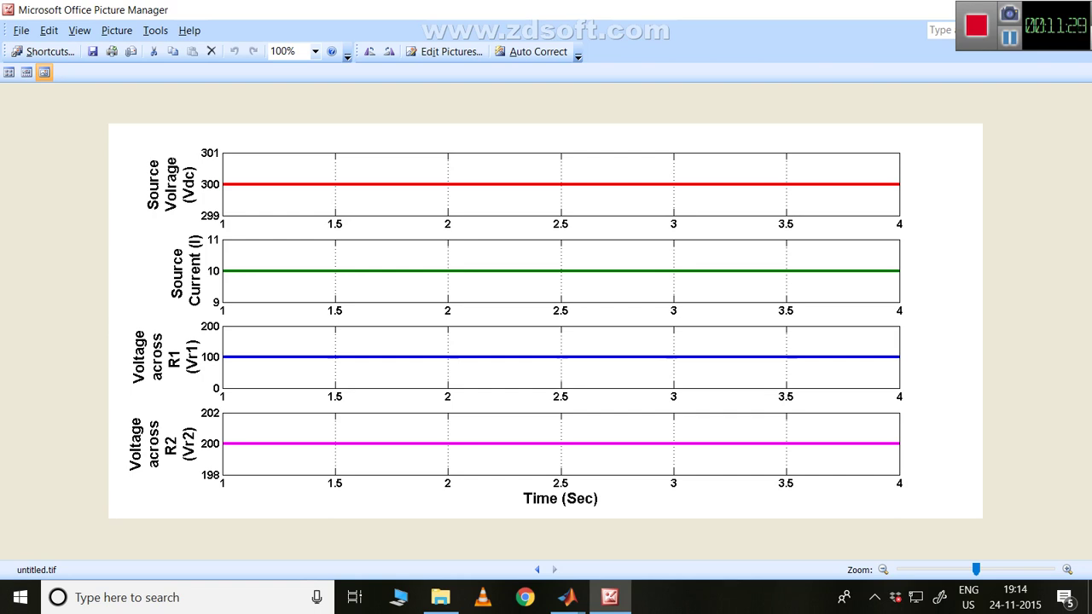
left_click(440, 597)
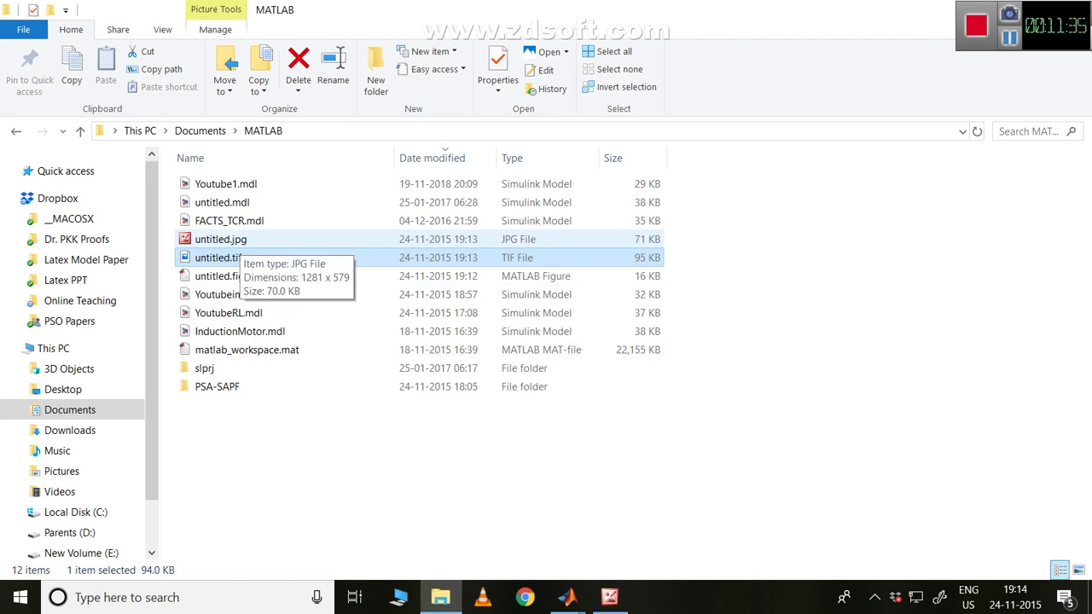
View untitled.jpg in Microsoft Office Picture Manager, return to the MATLAB folder in File Explorer and select untitled.fig
double_click(231, 239)
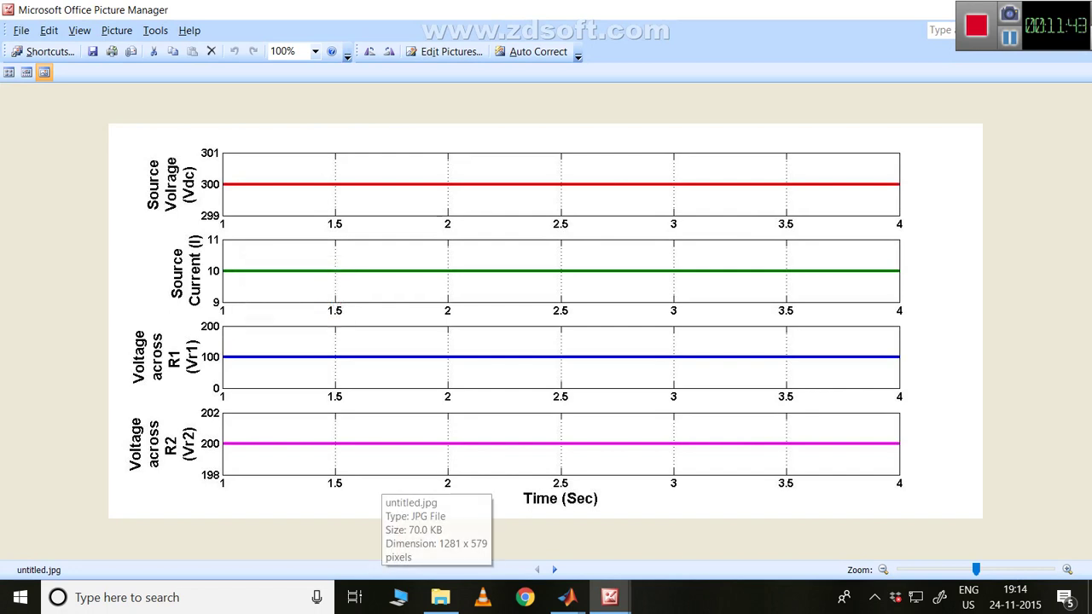
left_click(440, 597)
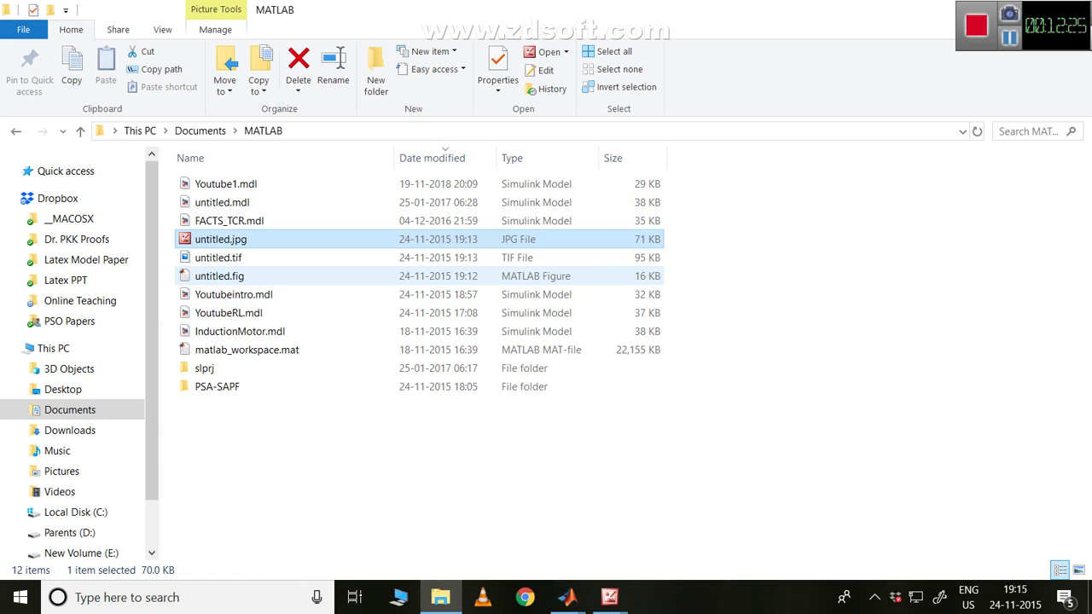
left_click(219, 277)
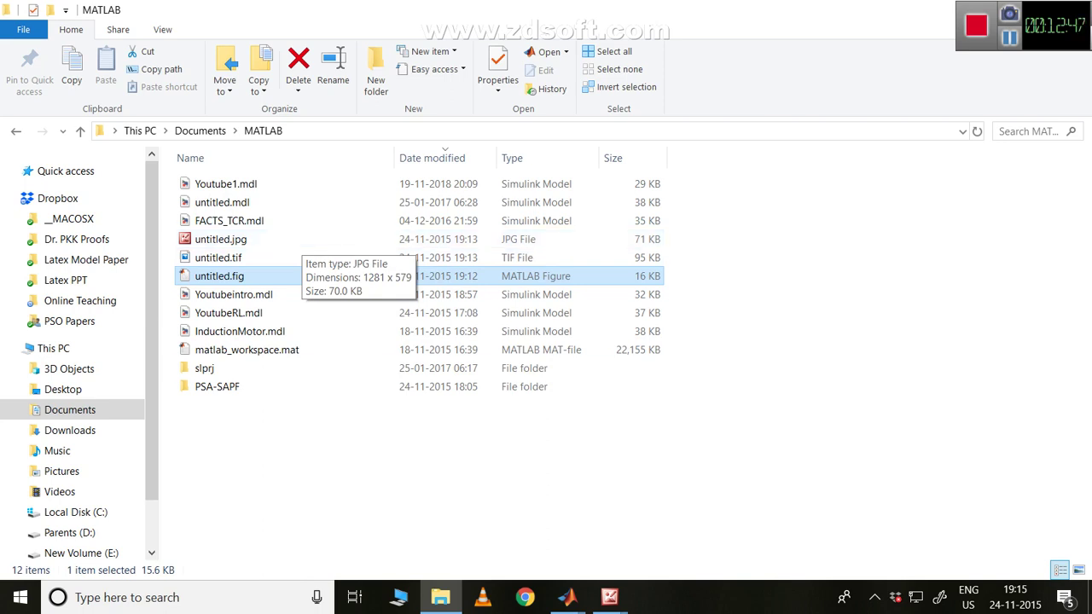
Switch to the Youtubeintro Simulink model, and from there bring up the Figure 1 window with the four plots
left_click(568, 598)
left_click(559, 520)
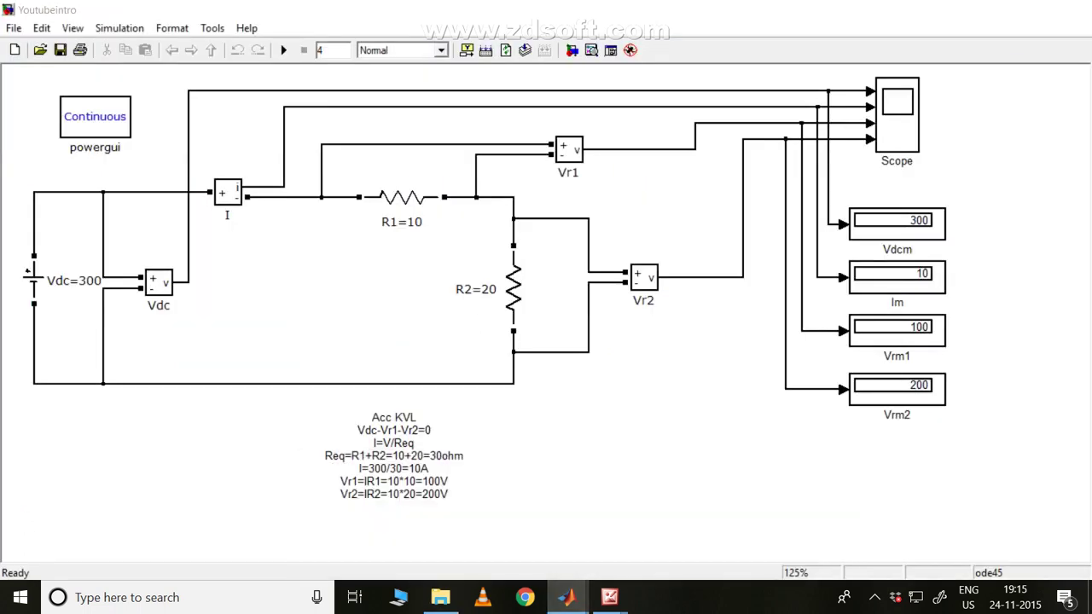
mouse_move(567, 597)
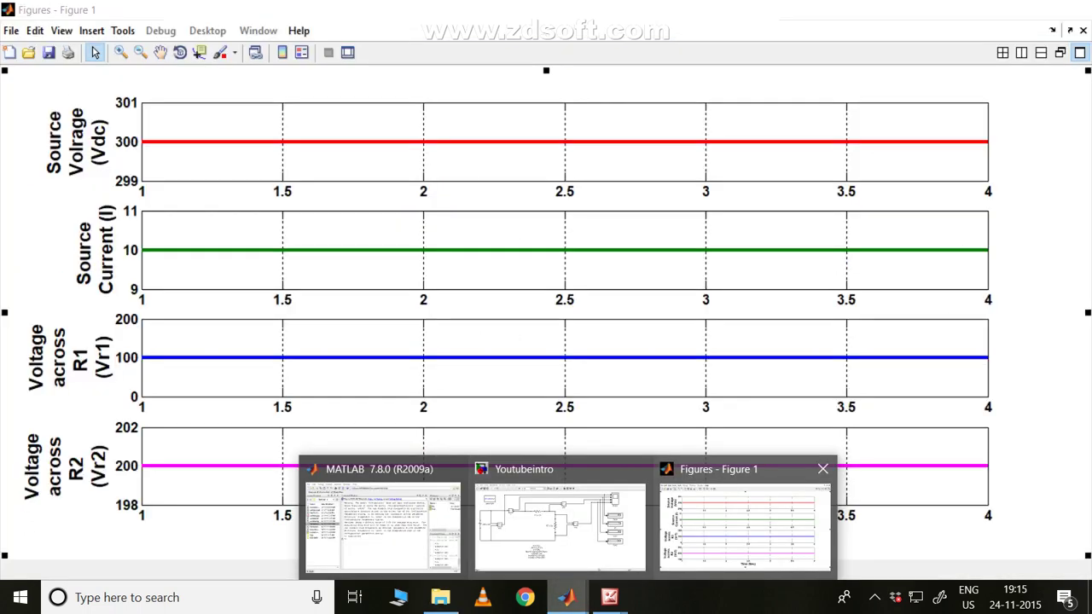
left_click(744, 525)
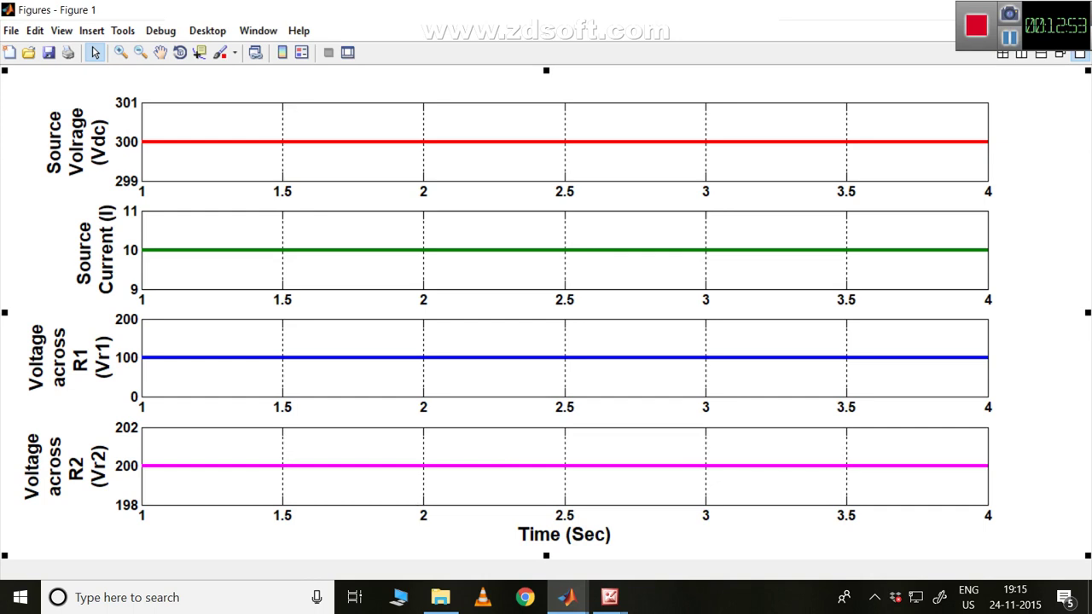